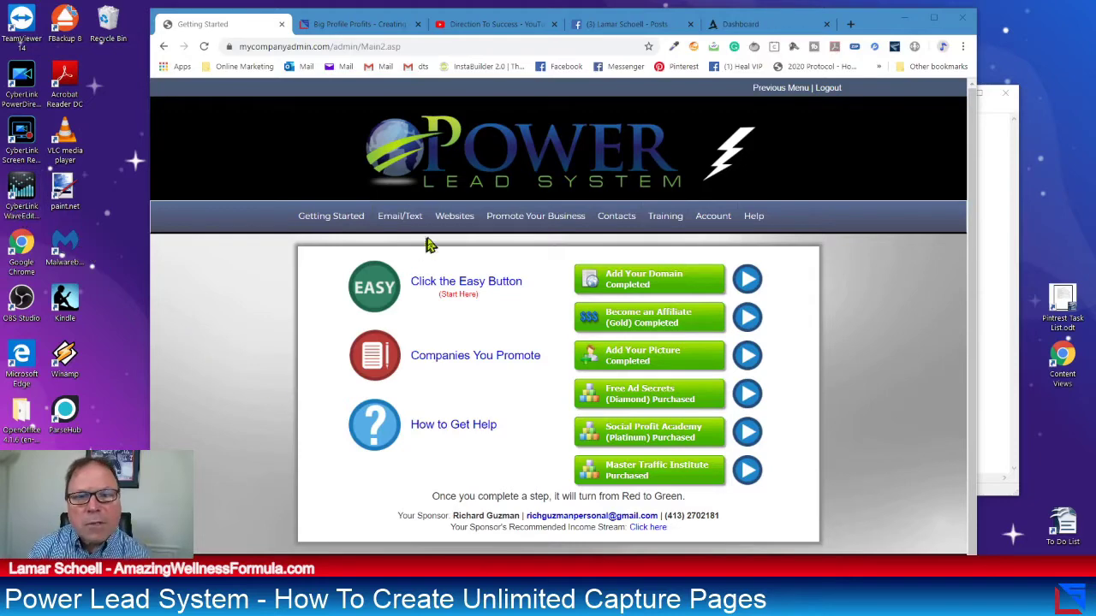
Open the Copy Webpages list, where an existing page can be picked for copying
mouse_move(463, 220)
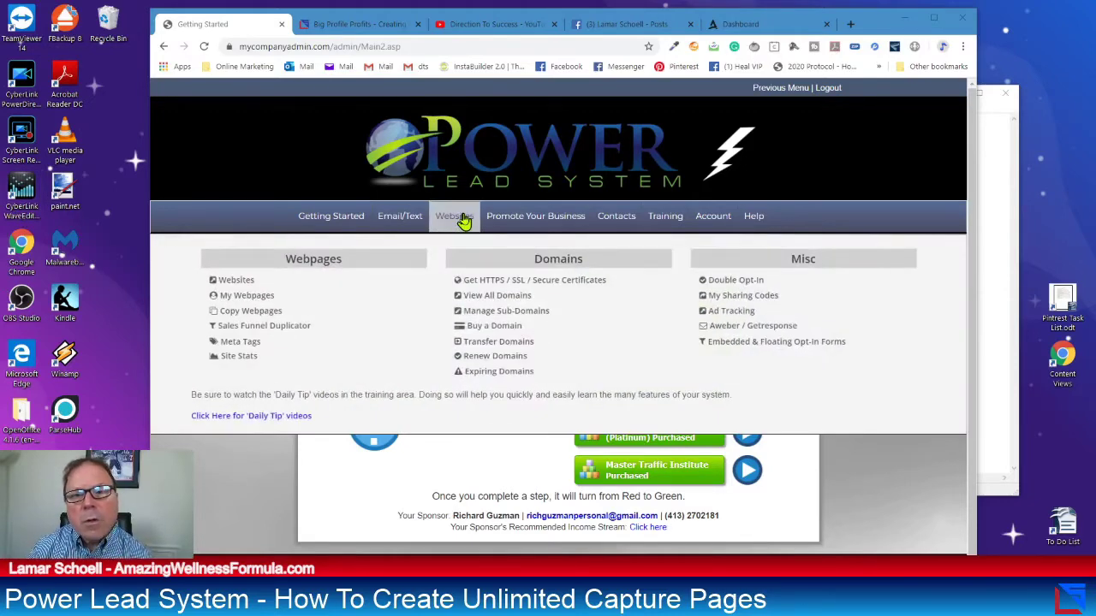
left_click(463, 220)
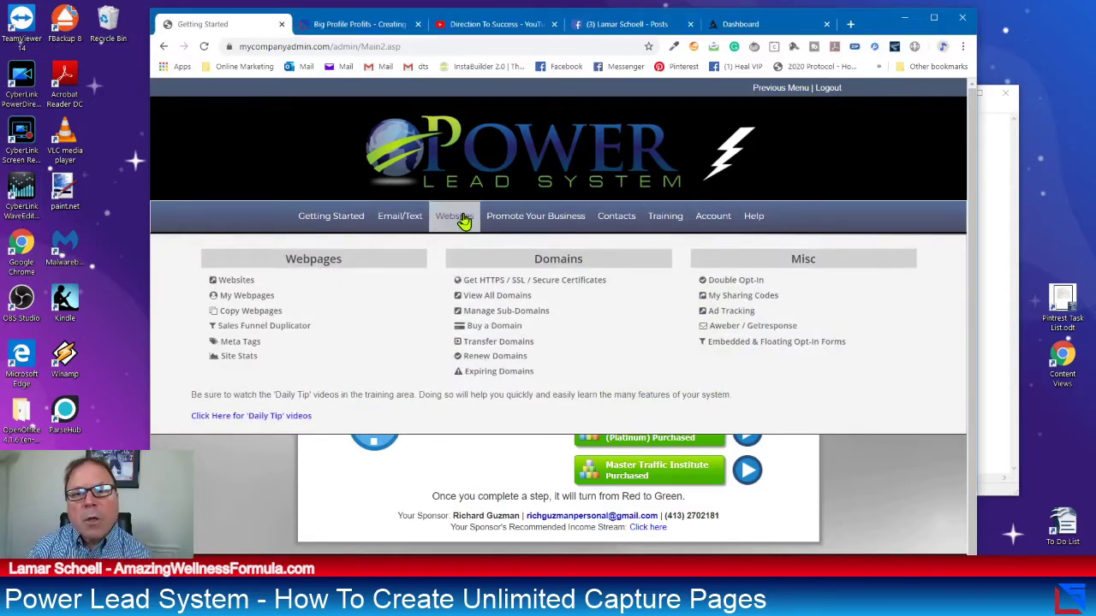
left_click(274, 318)
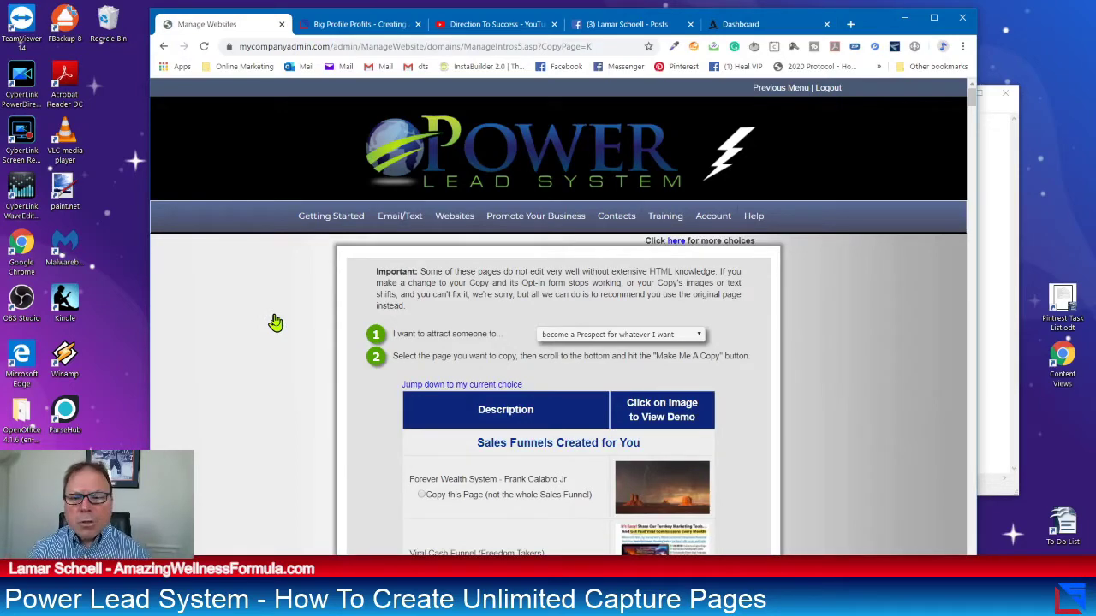
Look through the pages offered for copying, from the ready-made sales funnels and shared choices to the lead capture, bypass and custom pages
scroll(384, 477, "down", 3)
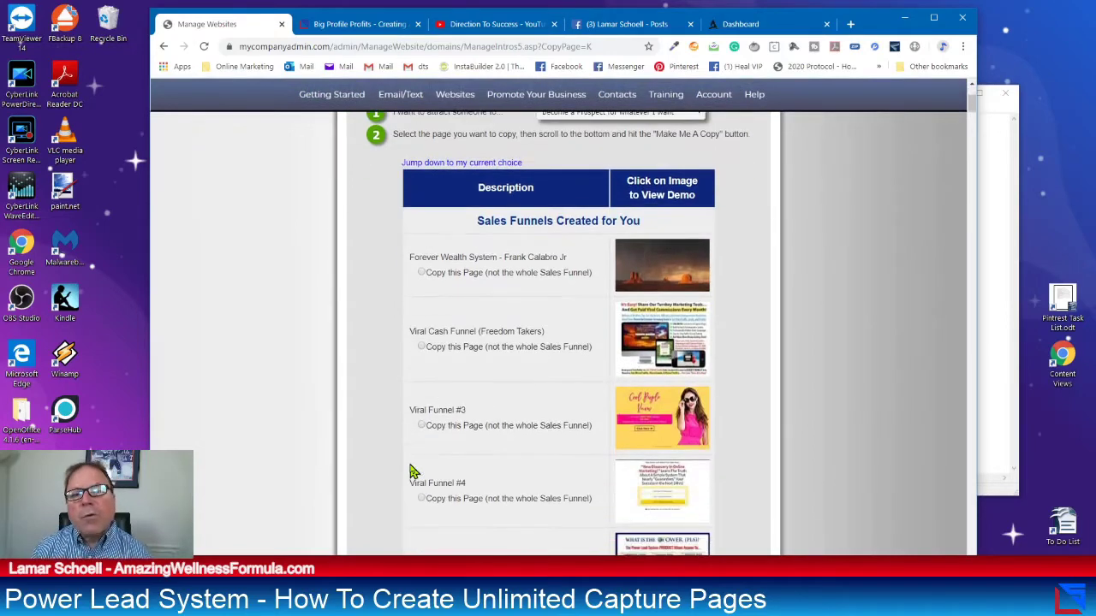
scroll(411, 471, "down", 2)
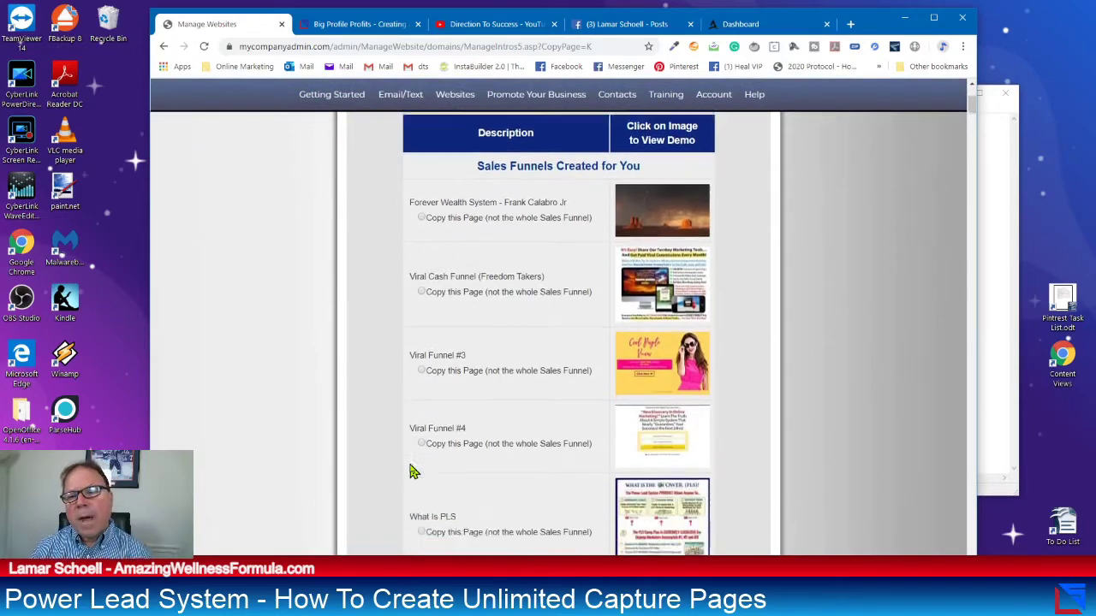
scroll(489, 298, "up", 1)
scroll(489, 298, "down", 6)
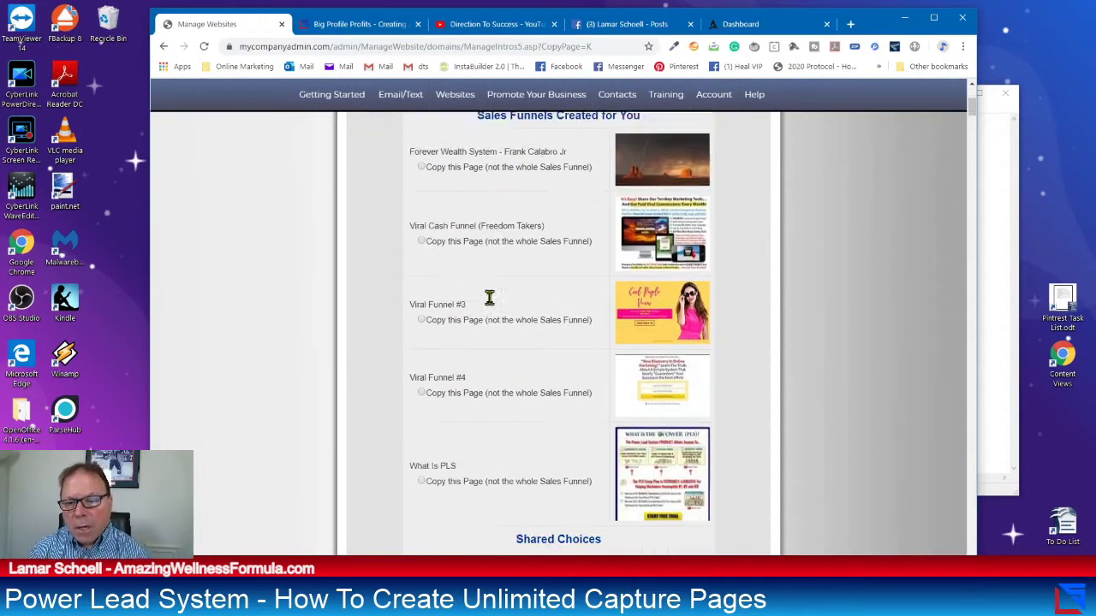
scroll(492, 306, "down", 8)
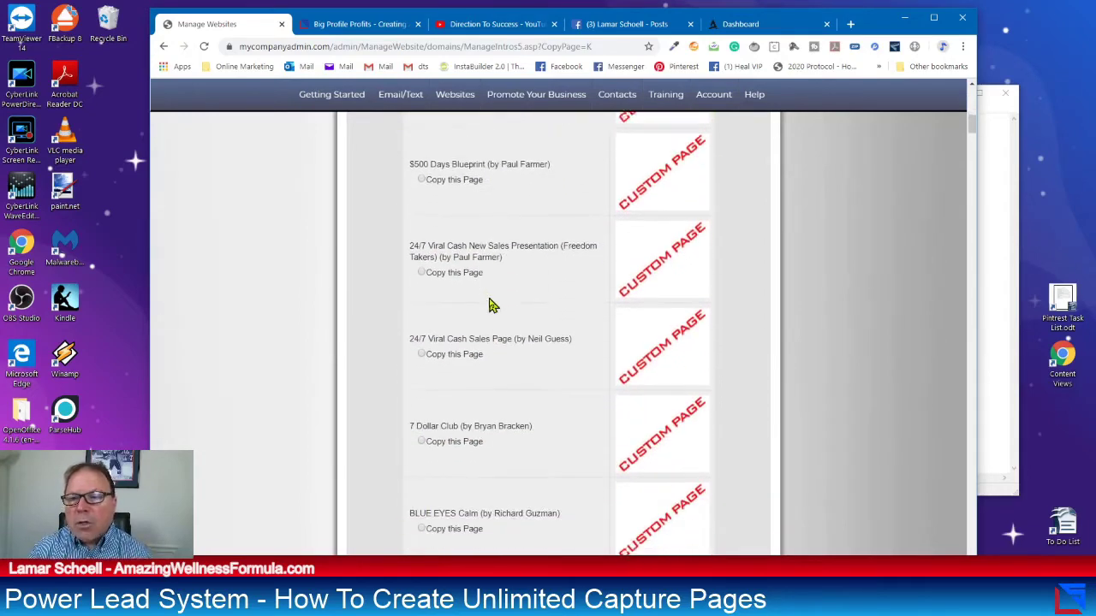
scroll(492, 305, "down", 3)
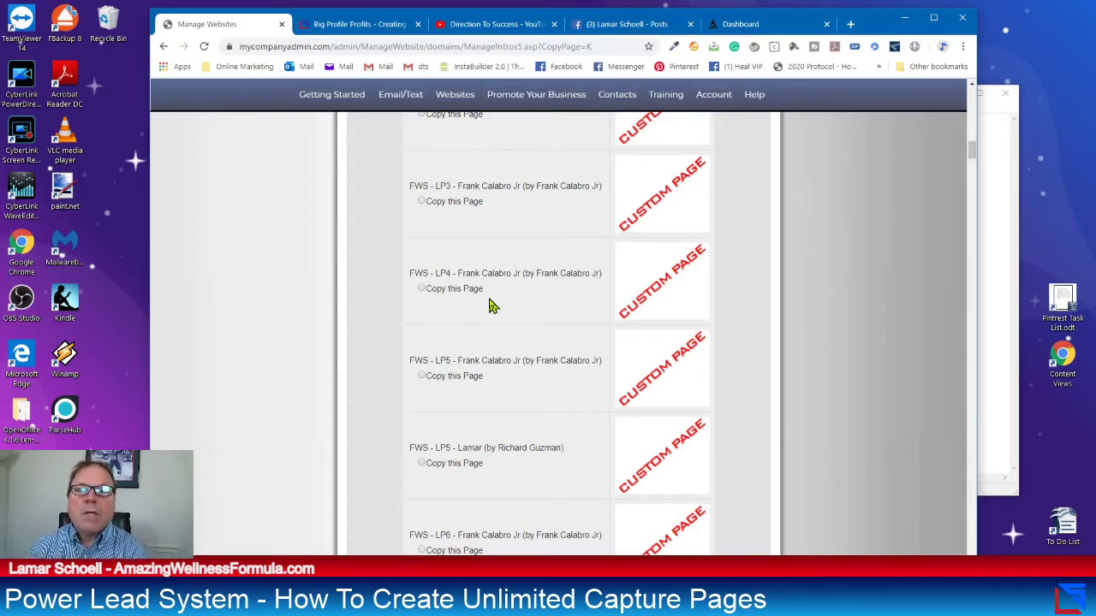
scroll(492, 306, "down", 5)
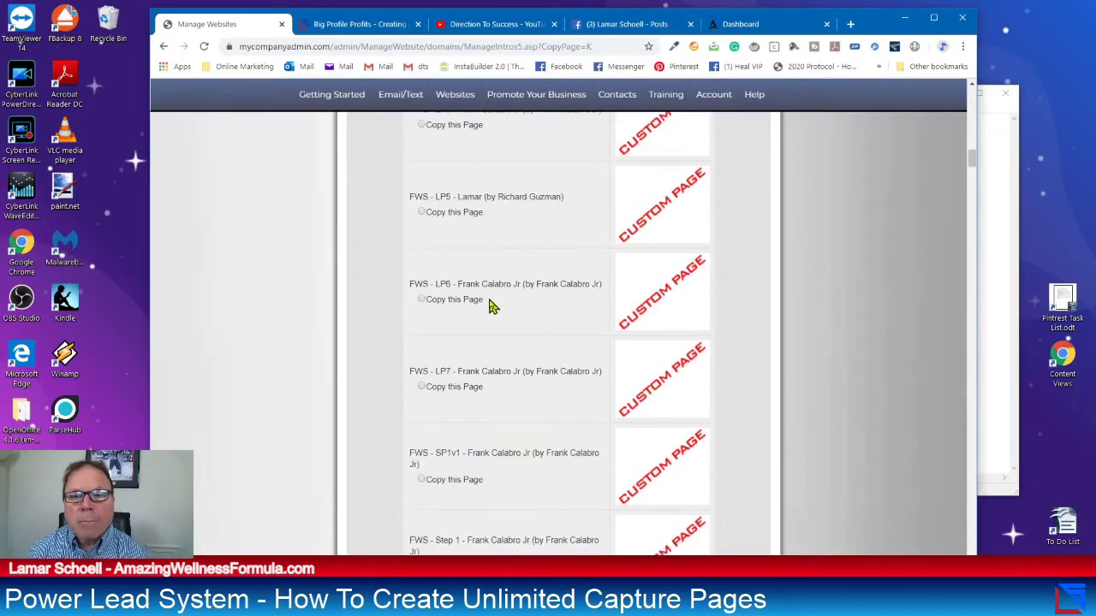
scroll(492, 306, "down", 15)
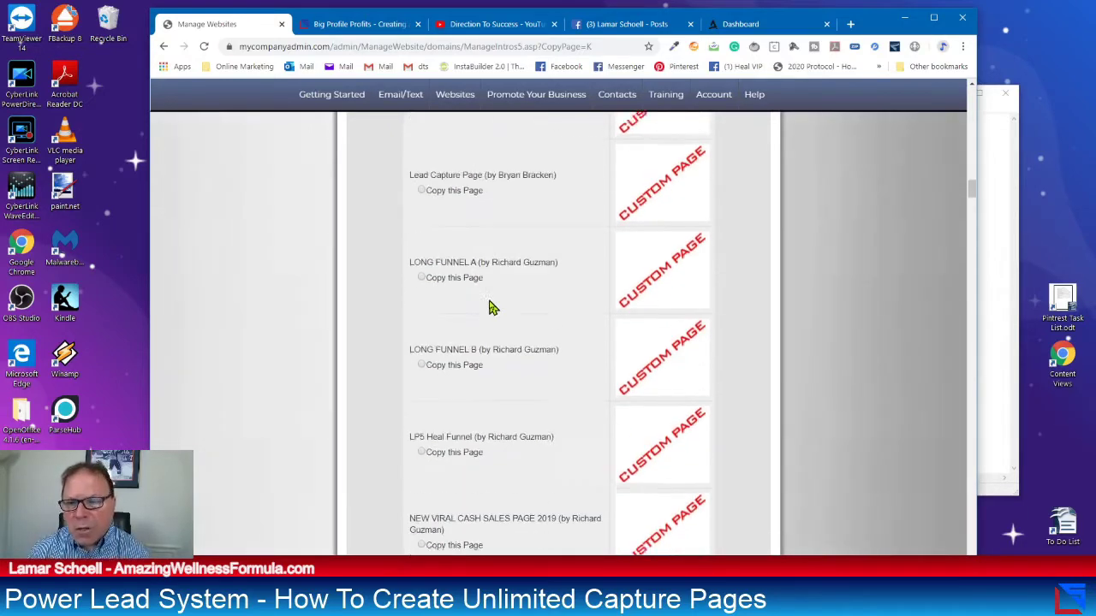
scroll(490, 299, "down", 15)
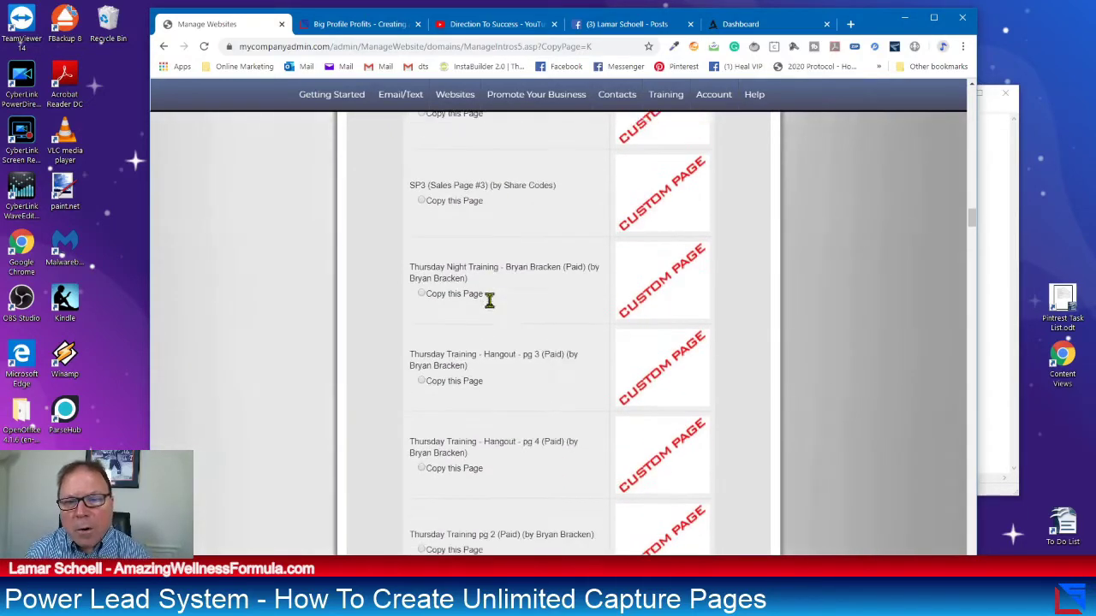
scroll(492, 306, "down", 15)
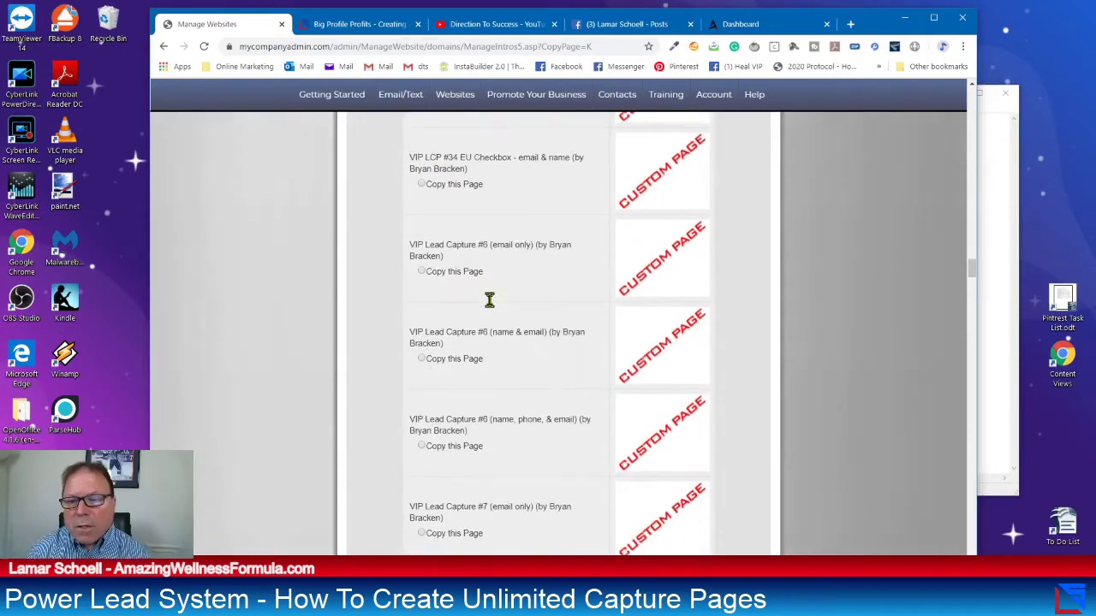
scroll(490, 302, "up", 2)
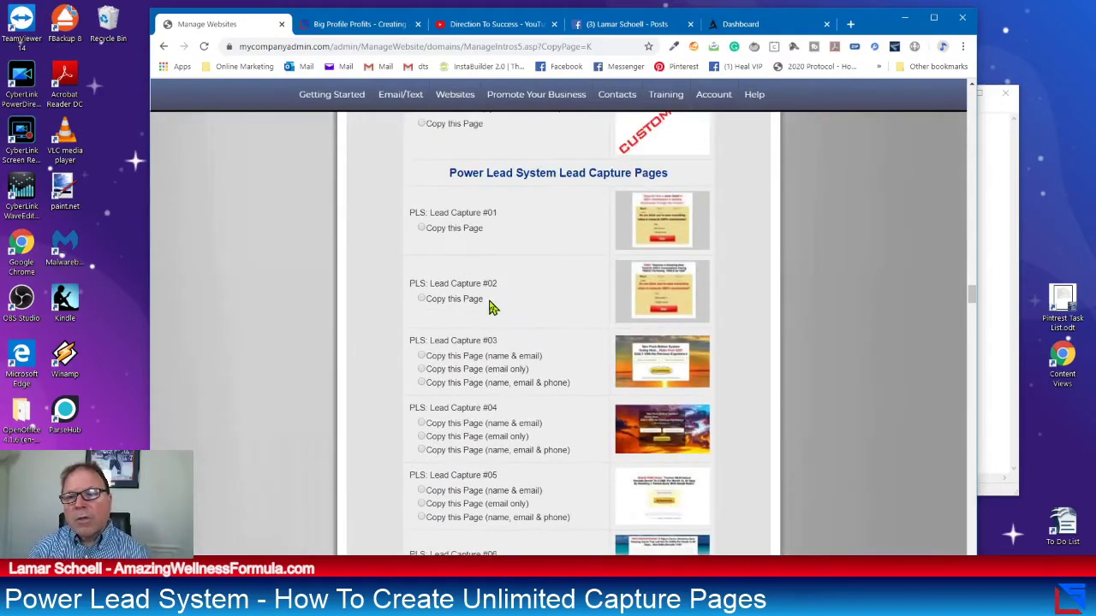
scroll(492, 307, "down", 7)
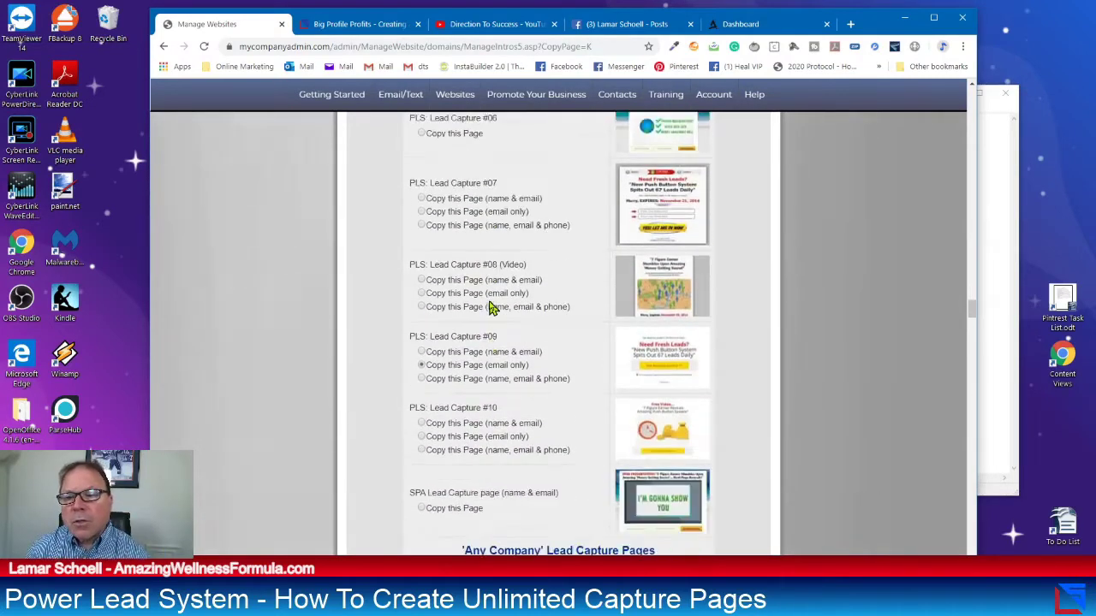
scroll(492, 306, "down", 8)
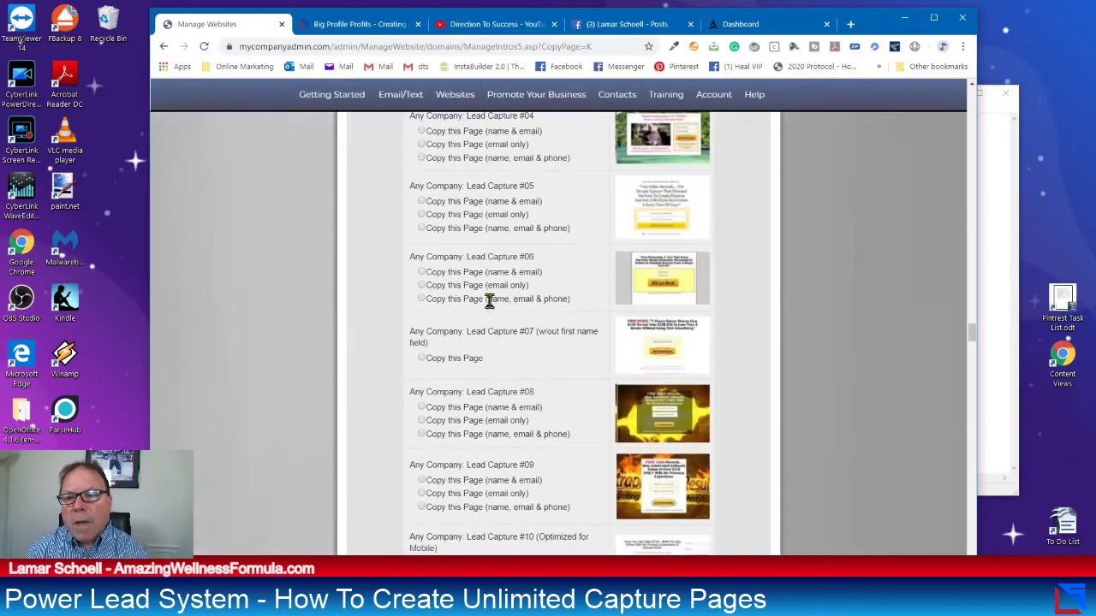
scroll(490, 301, "down", 7)
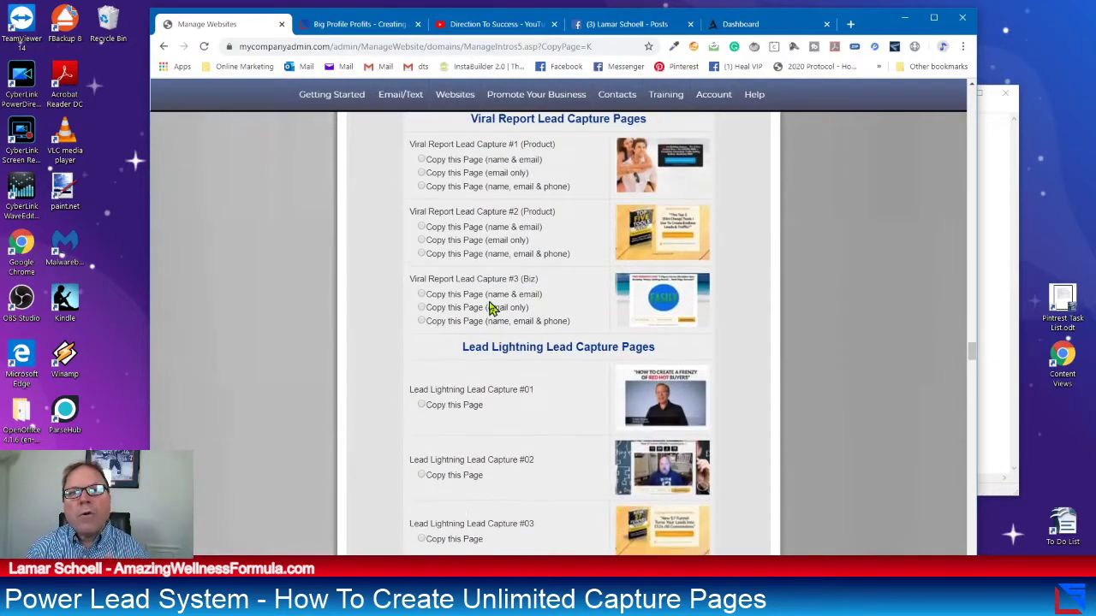
scroll(492, 308, "down", 4)
scroll(492, 308, "down", 2)
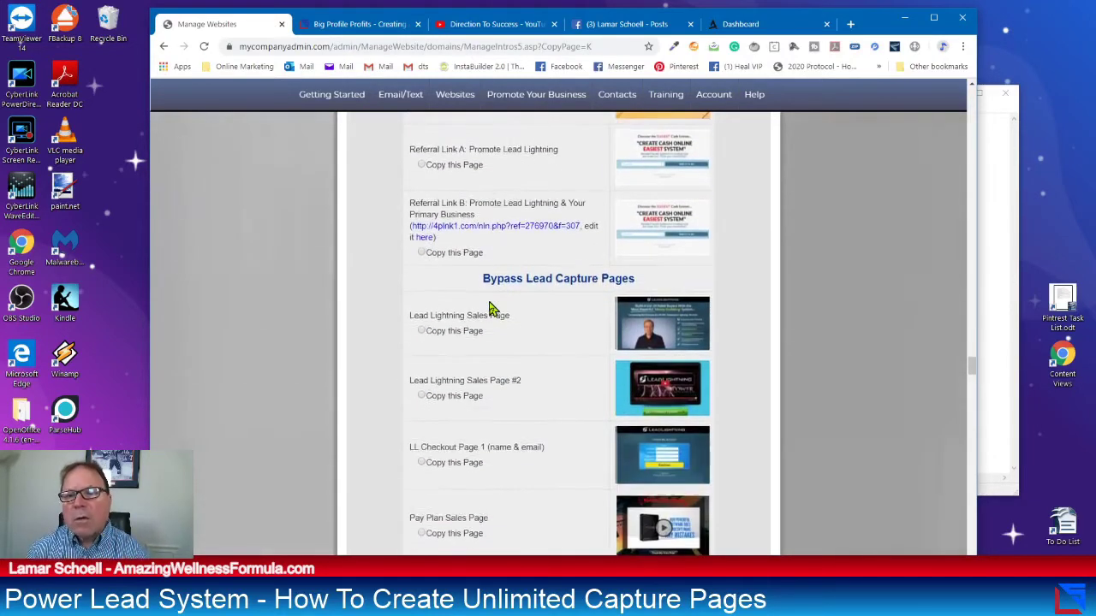
scroll(492, 308, "down", 3)
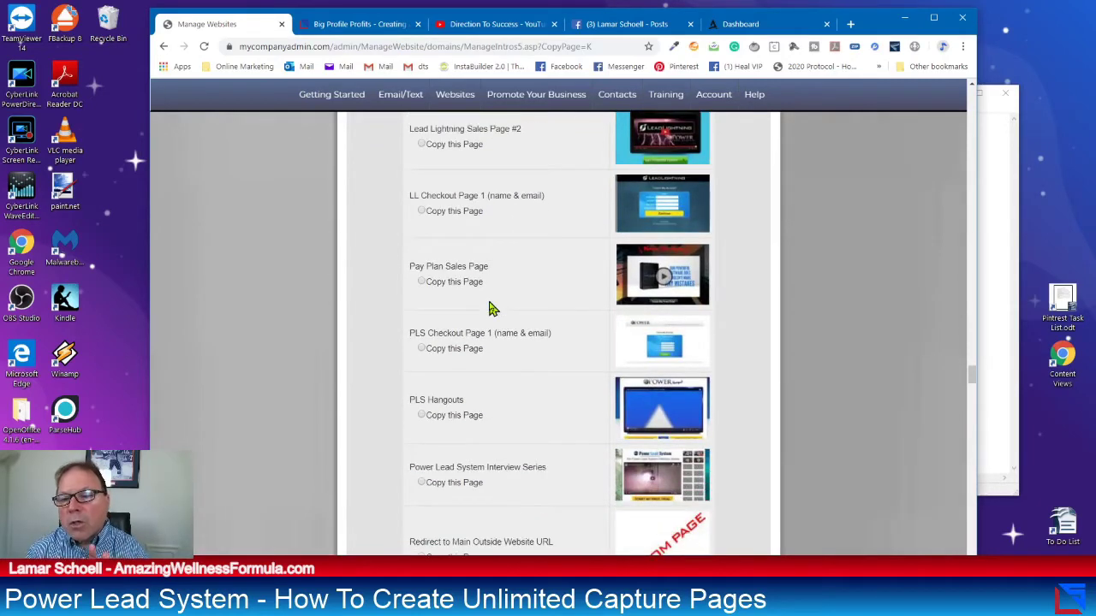
scroll(492, 308, "down", 2)
scroll(492, 308, "down", 6)
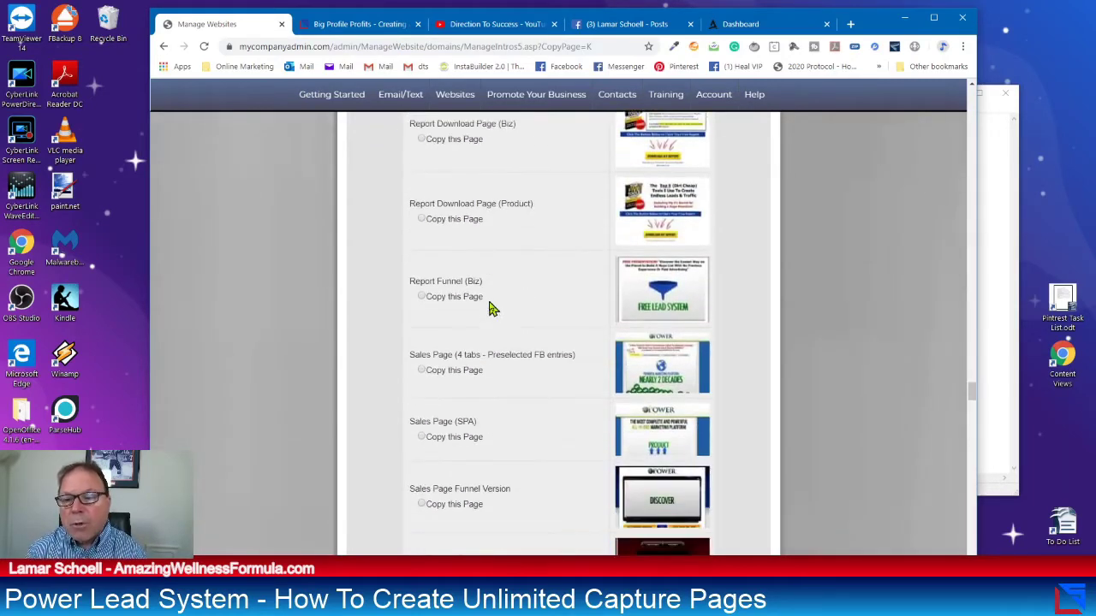
scroll(492, 309, "down", 10)
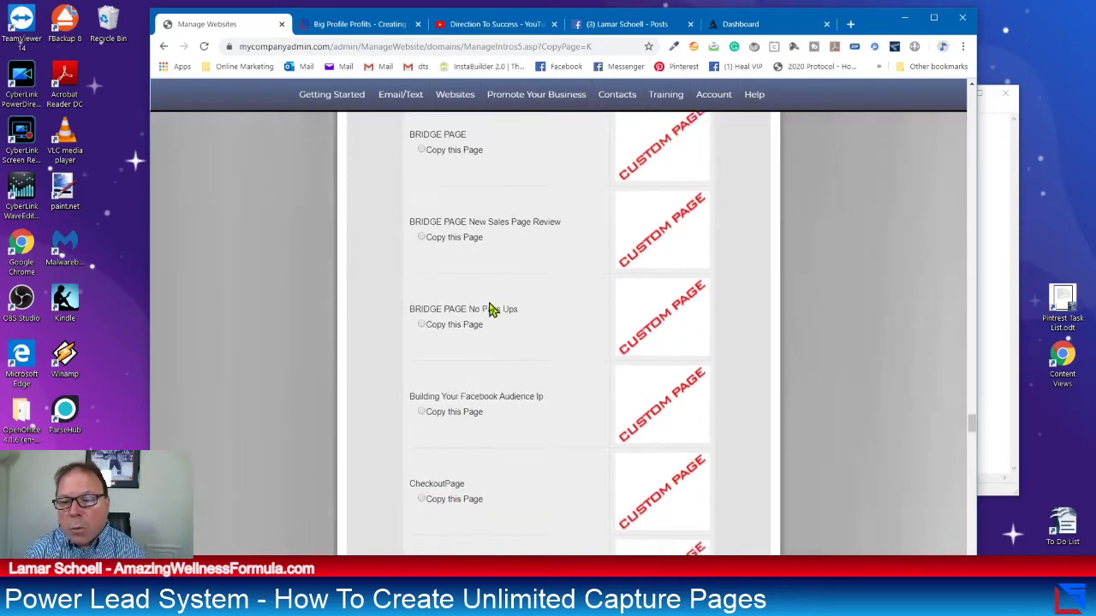
scroll(492, 308, "down", 15)
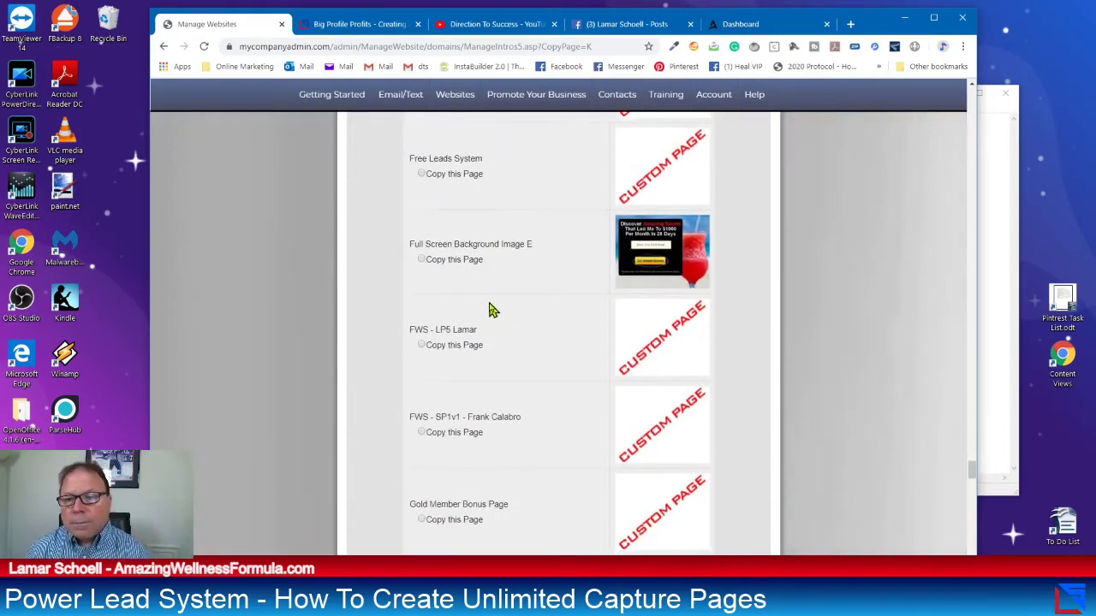
scroll(493, 309, "down", 15)
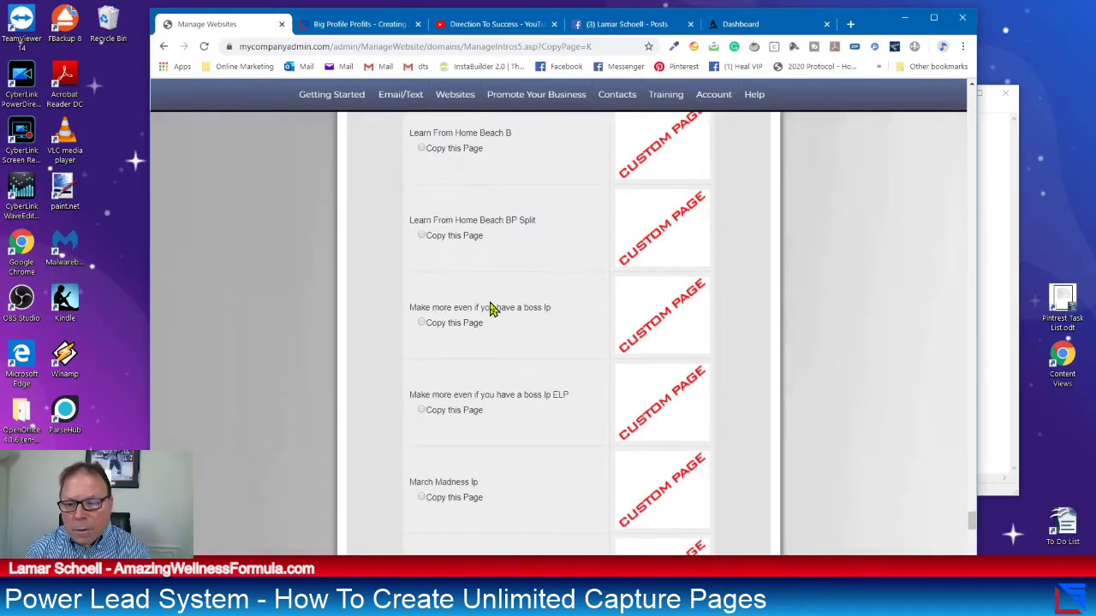
scroll(492, 310, "down", 15)
scroll(492, 310, "up", 5)
scroll(492, 310, "up", 10)
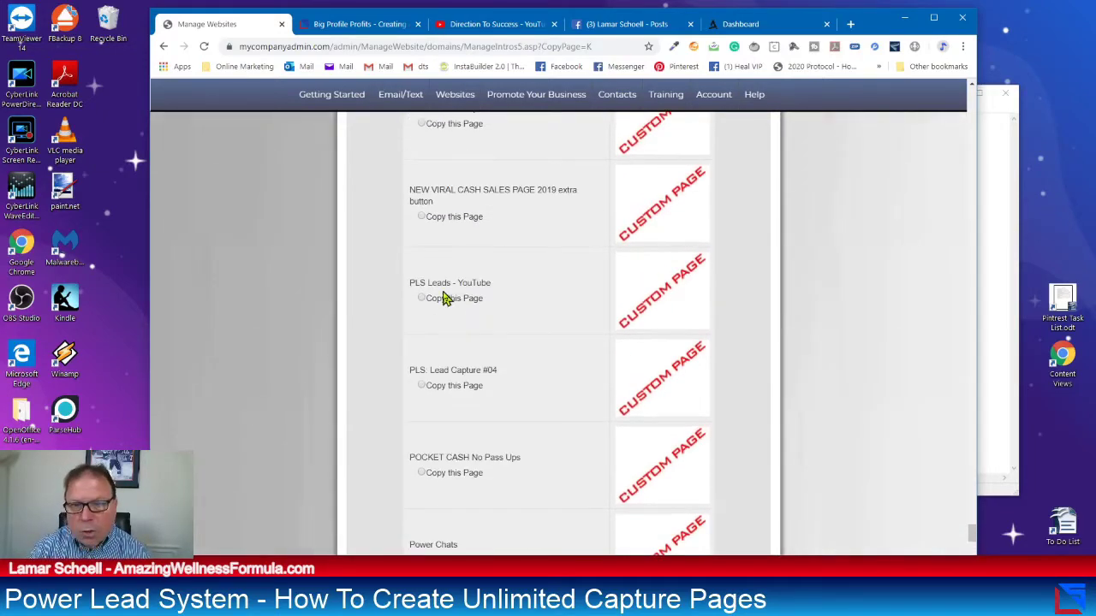
key("Home")
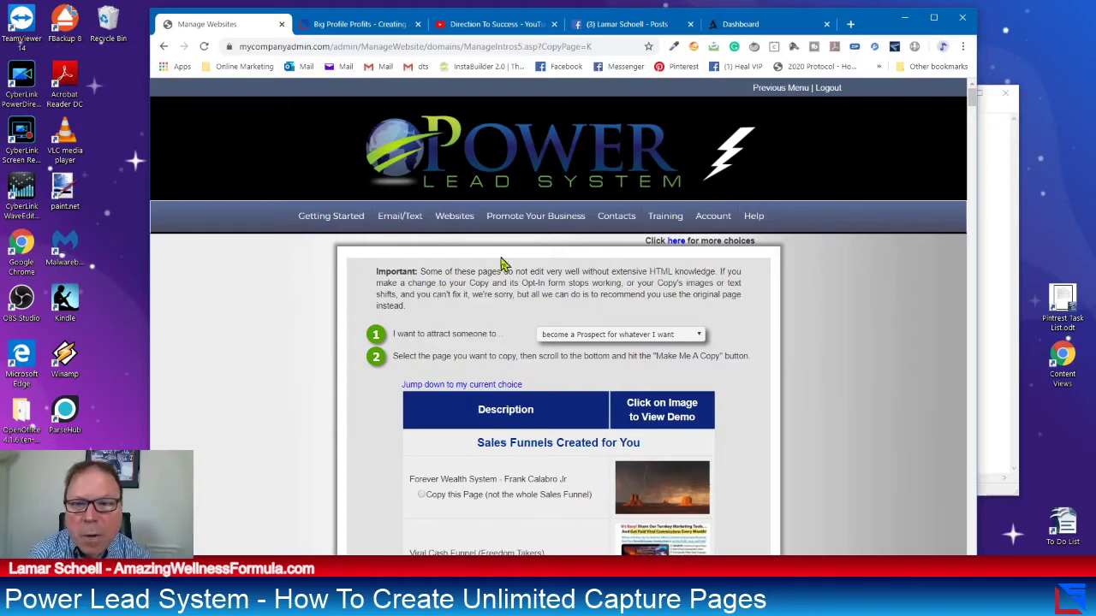
Open the Power VIP Club from the training resources and go through its login link to the members' site
mouse_move(666, 224)
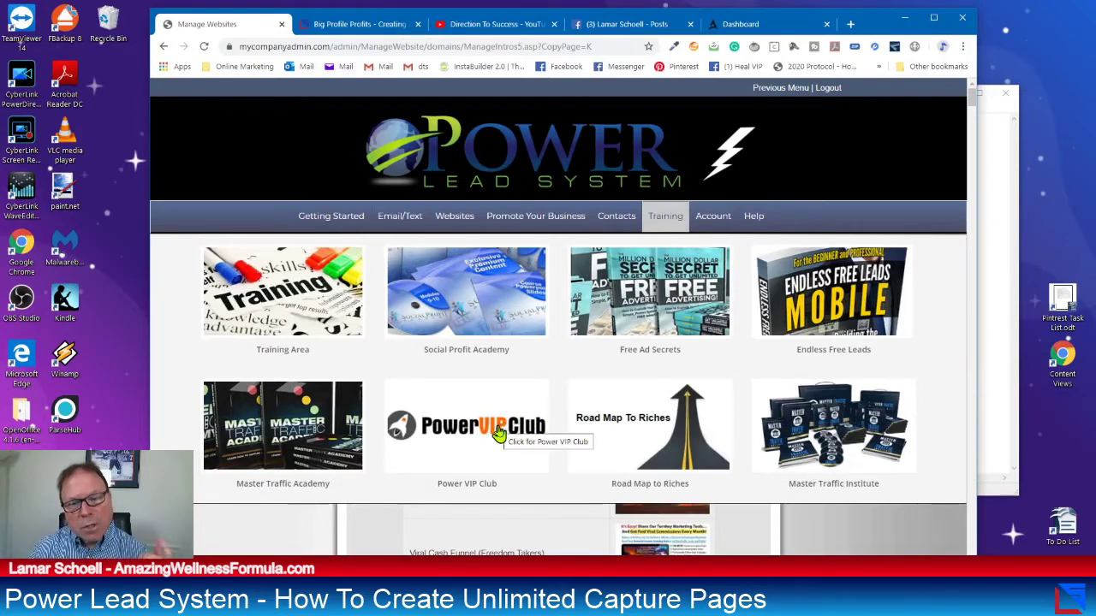
left_click(470, 439)
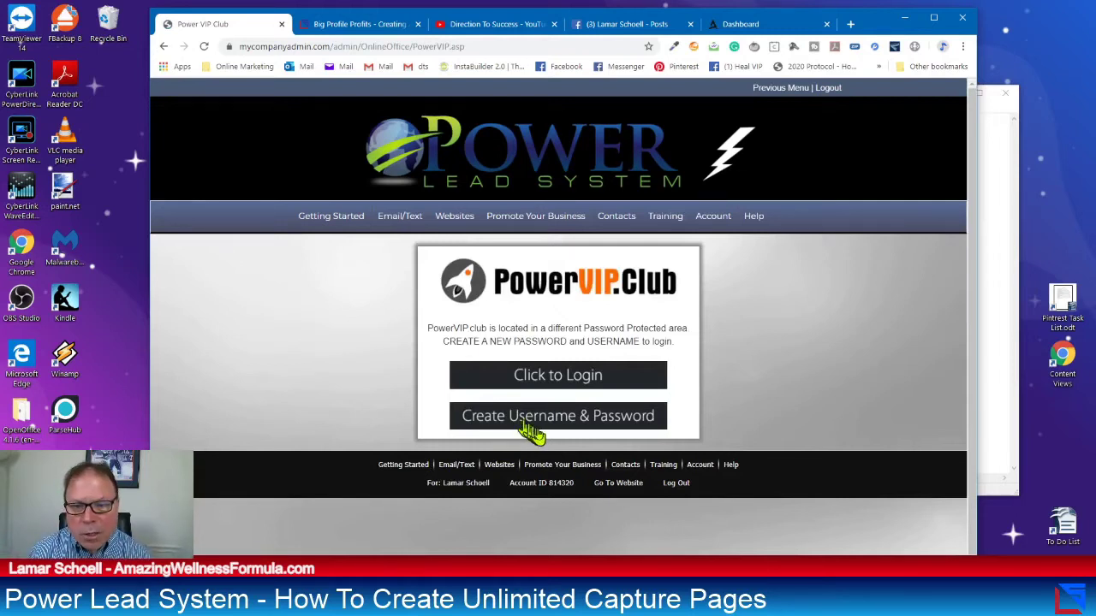
left_click(542, 390)
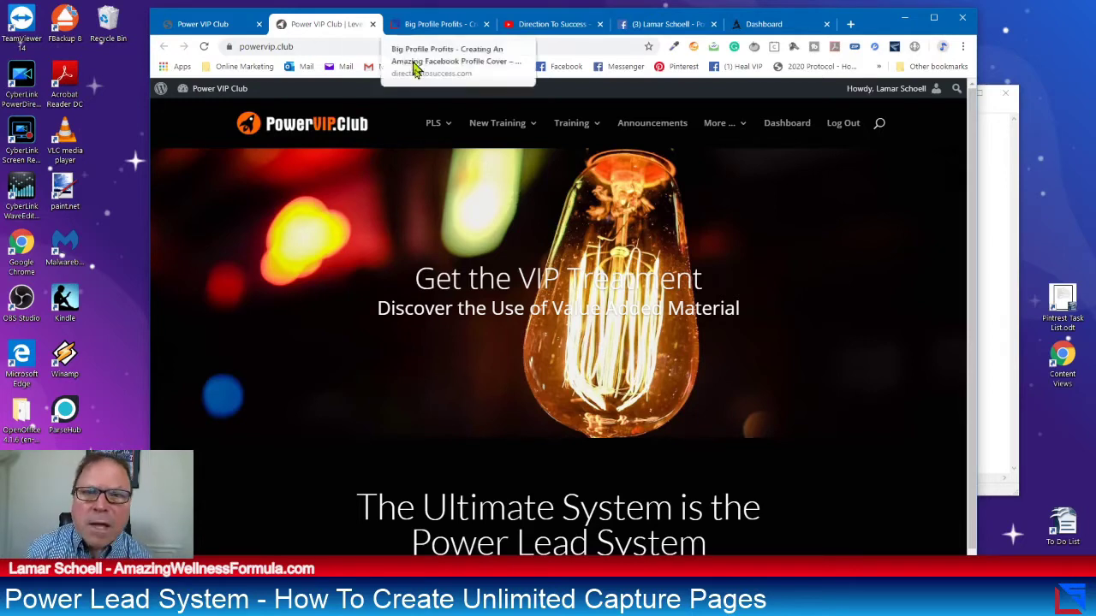
Open the PLS Share Codes page among the Power Lead System share codes on the members' site
mouse_move(436, 124)
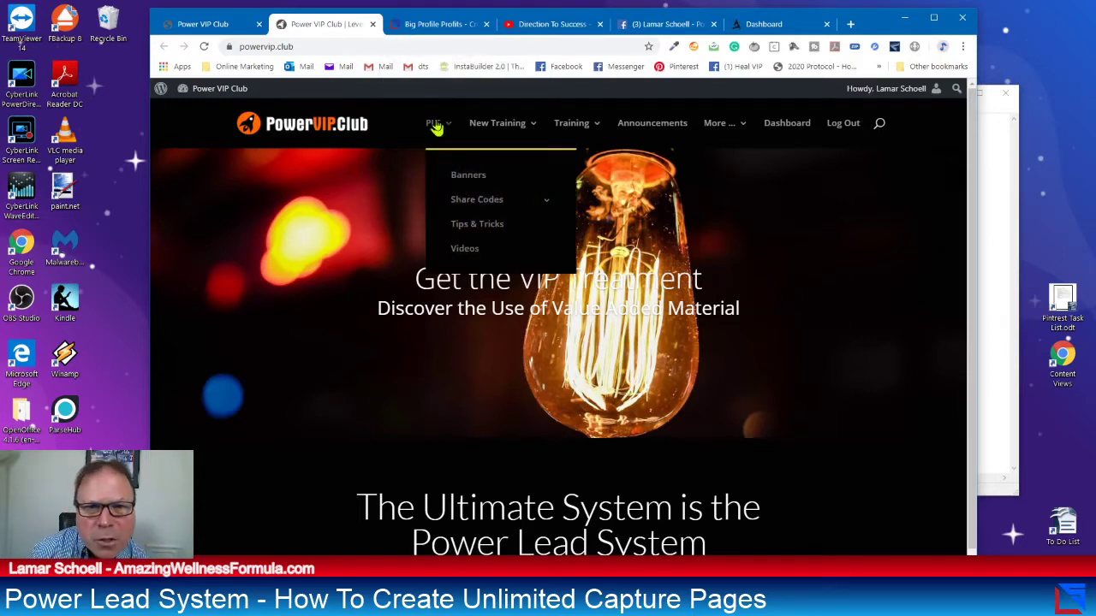
left_click(435, 127)
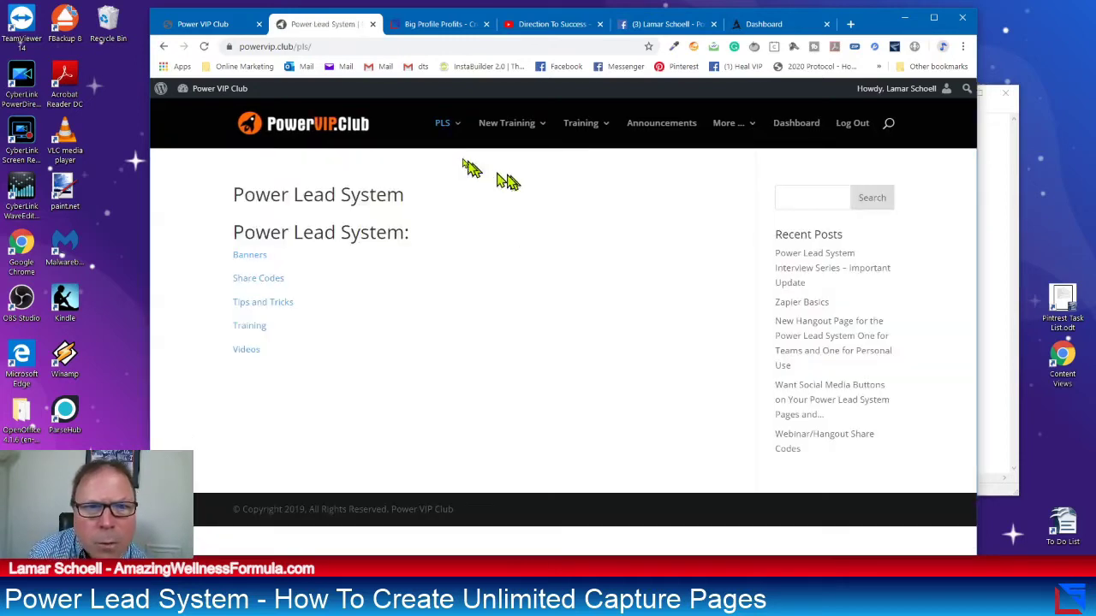
mouse_move(448, 126)
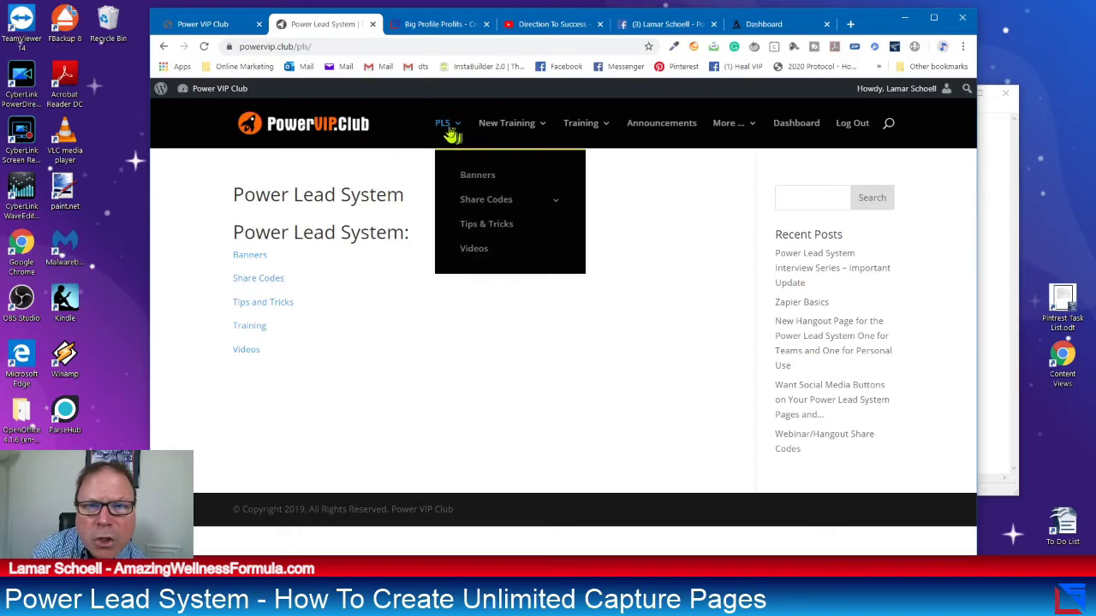
mouse_move(482, 204)
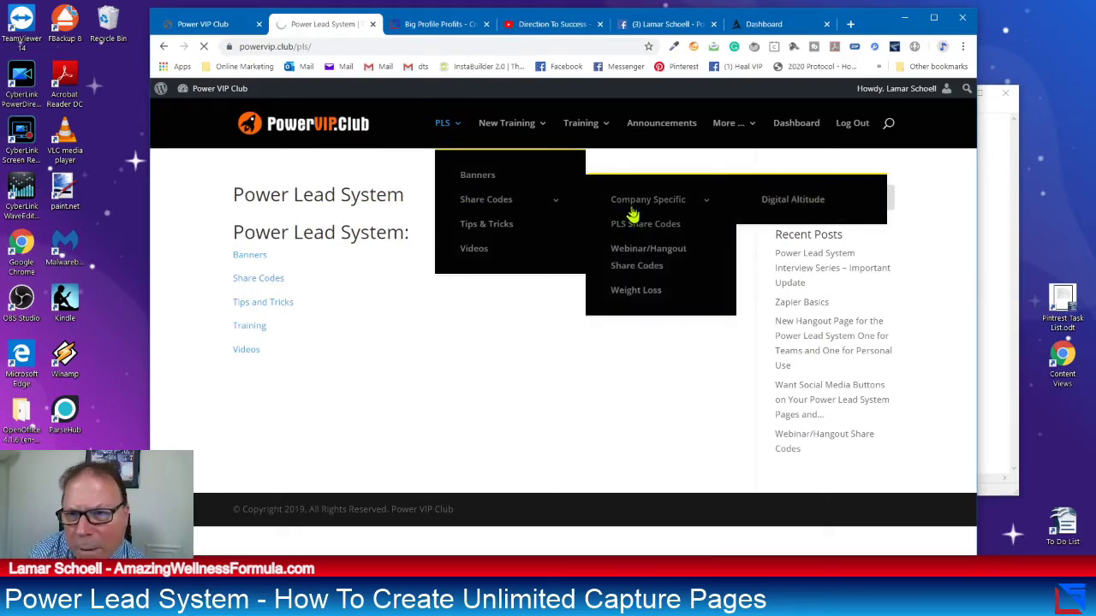
left_click(439, 128)
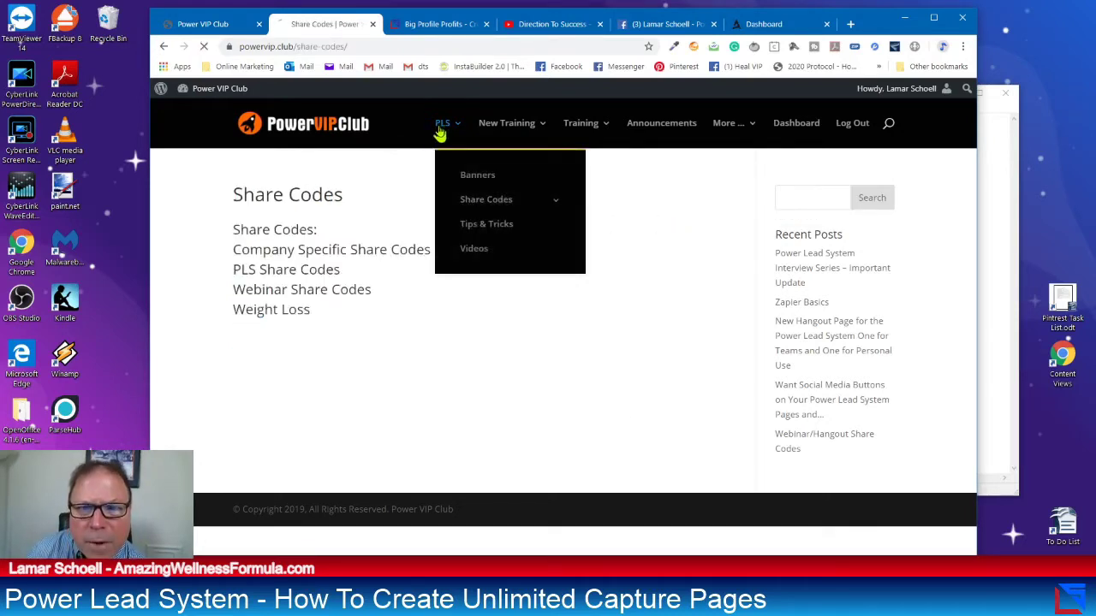
mouse_move(485, 200)
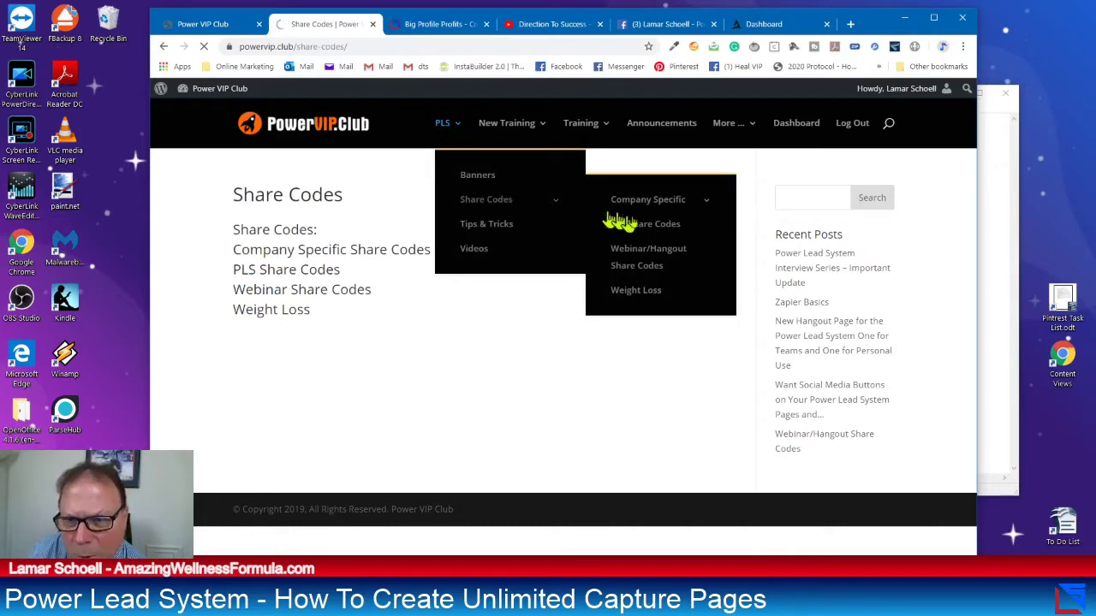
left_click(440, 127)
mouse_move(479, 200)
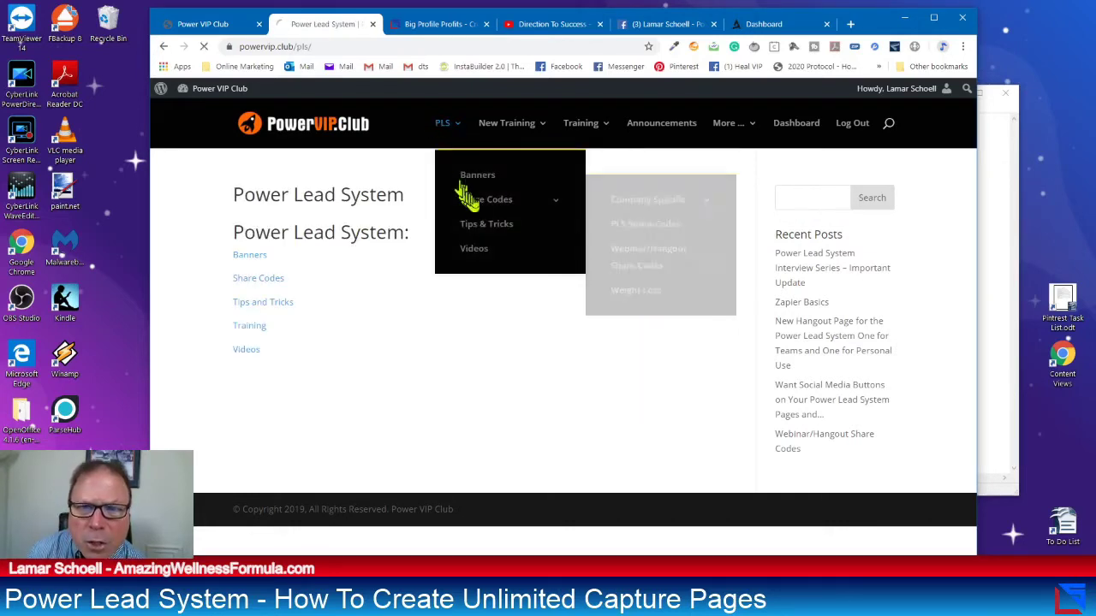
left_click(637, 231)
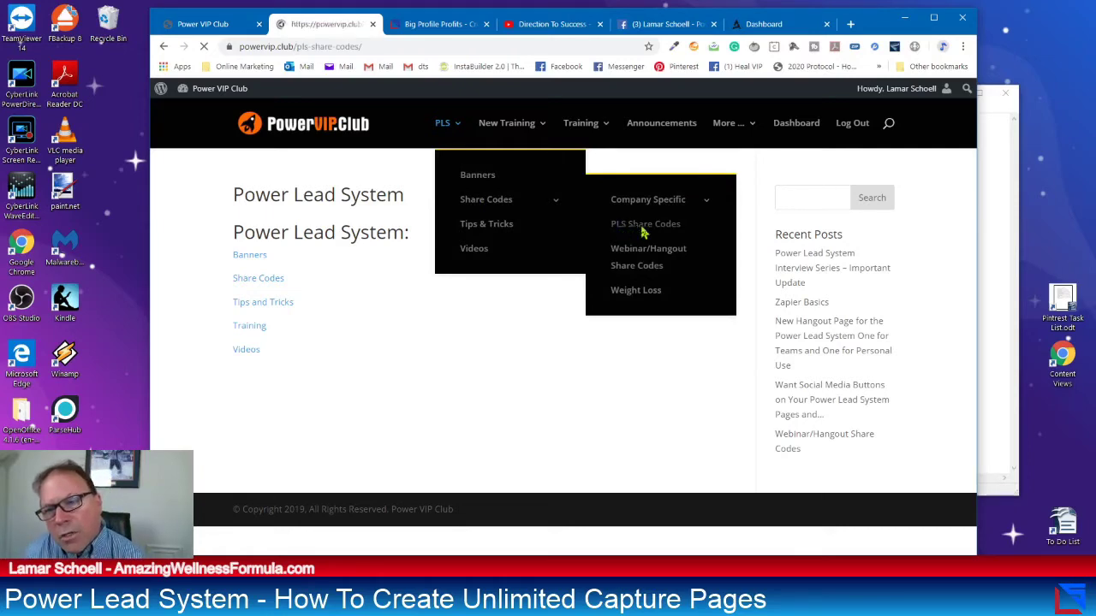
Look through the lead capture pages and their share codes on the PLS Share Codes page, from the newest to VIP Lead Capture #1
scroll(575, 282, "down", 1)
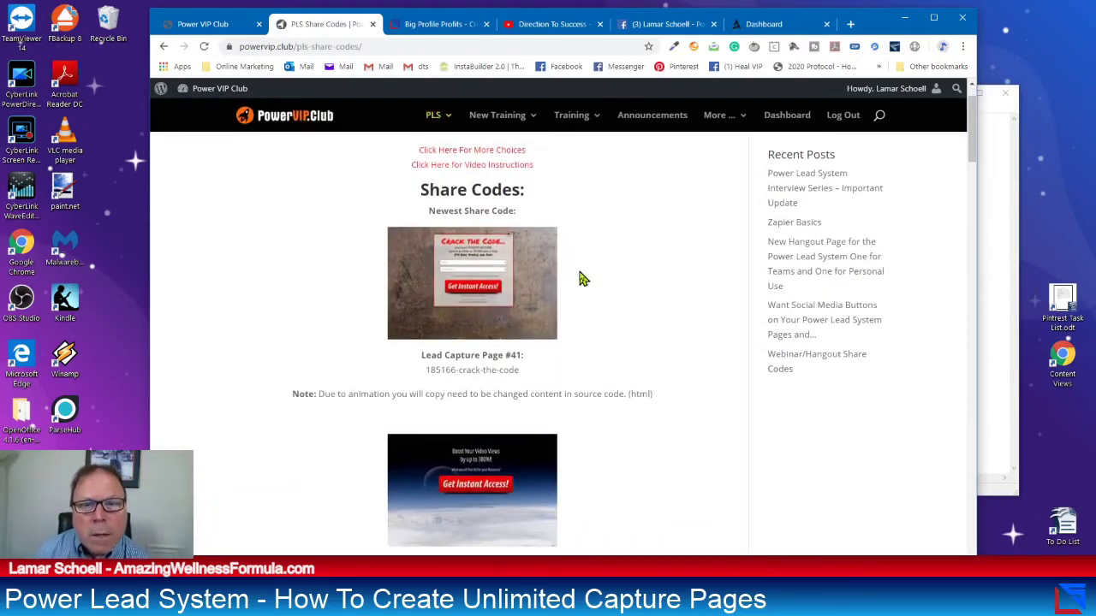
scroll(567, 255, "down", 1)
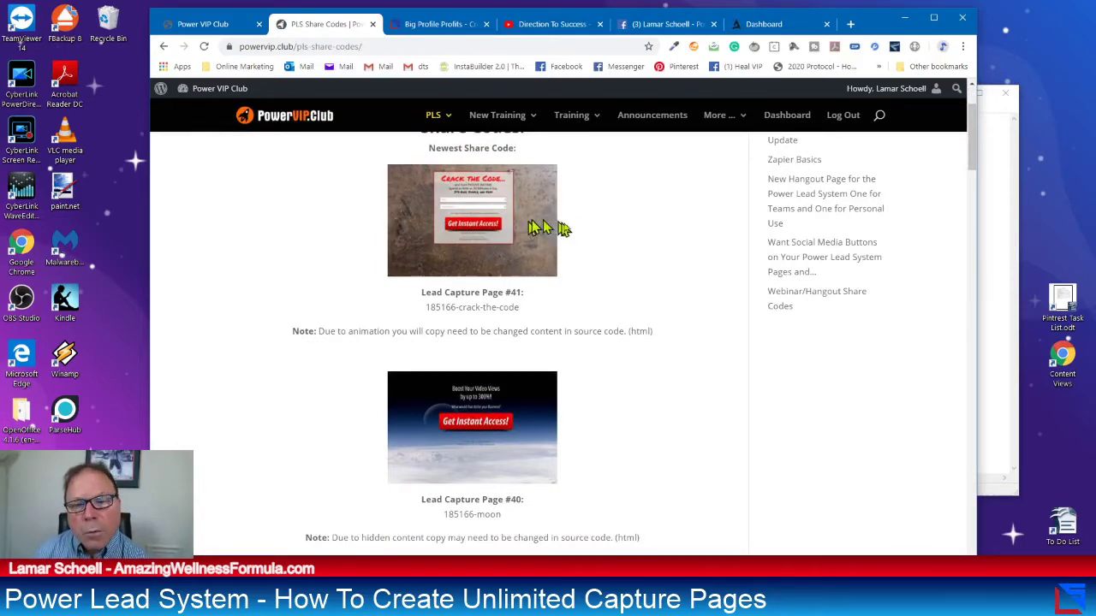
scroll(573, 231, "down", 1)
scroll(582, 233, "down", 3)
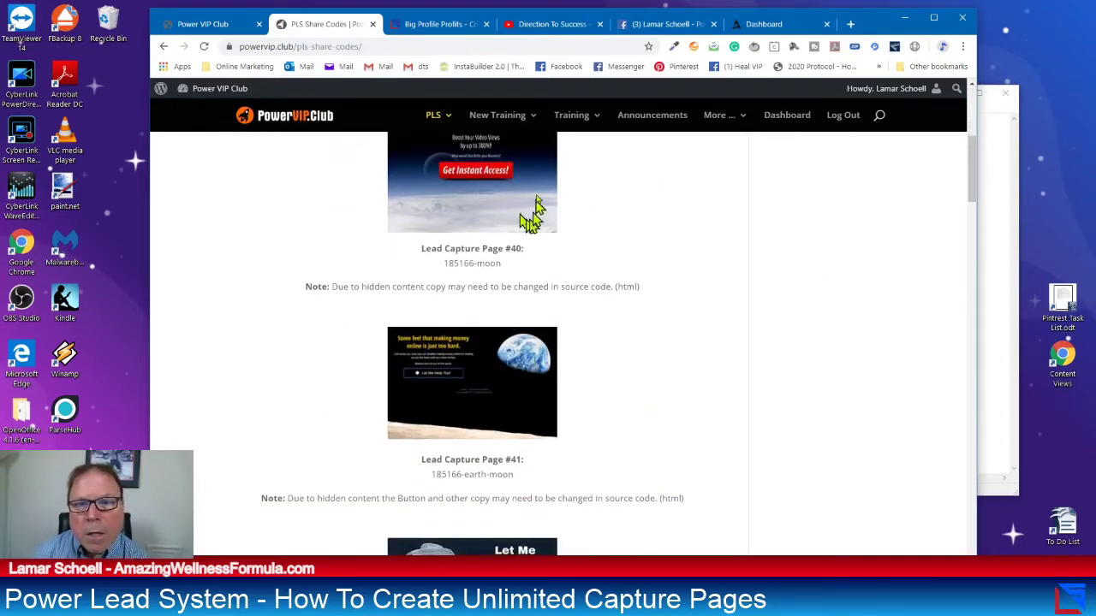
scroll(548, 218, "down", 8)
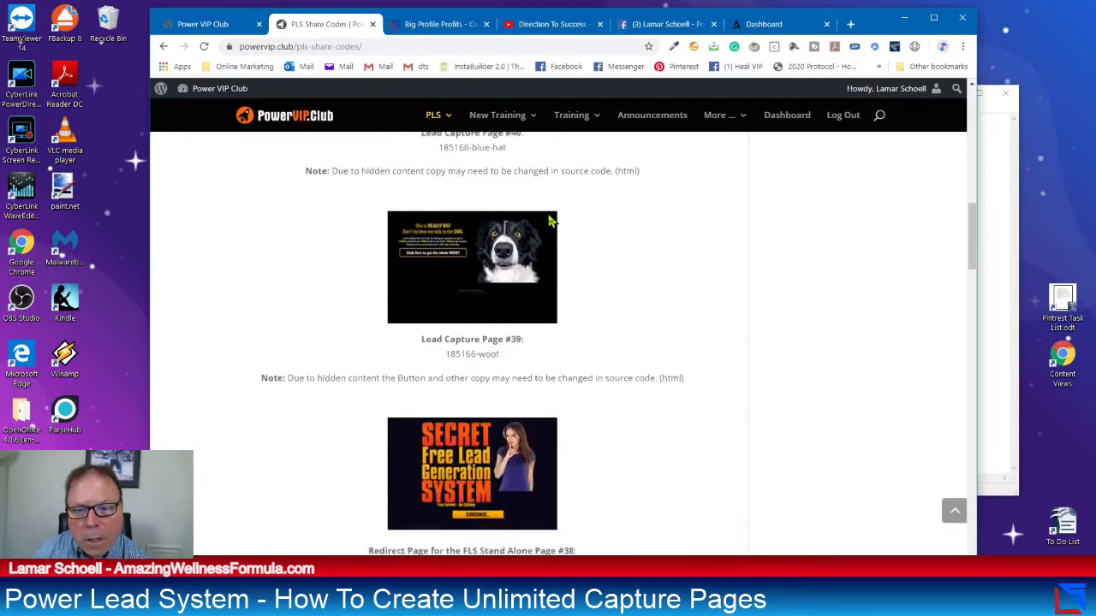
scroll(552, 220, "down", 2)
scroll(551, 222, "down", 2)
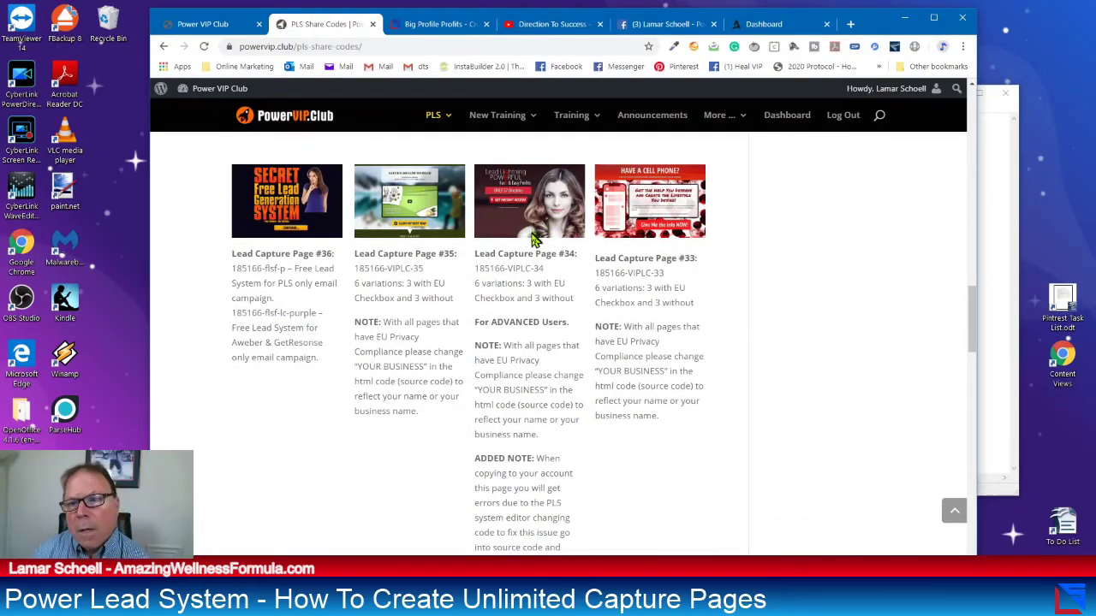
scroll(534, 233, "down", 2)
scroll(532, 233, "down", 4)
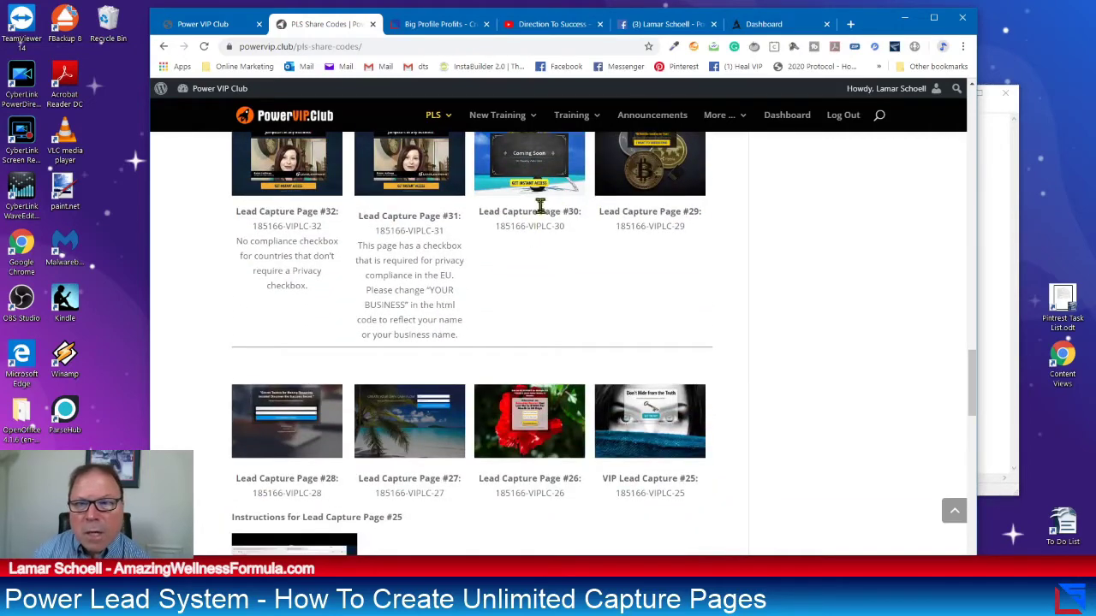
scroll(591, 212, "down", 2)
scroll(516, 276, "up", 4)
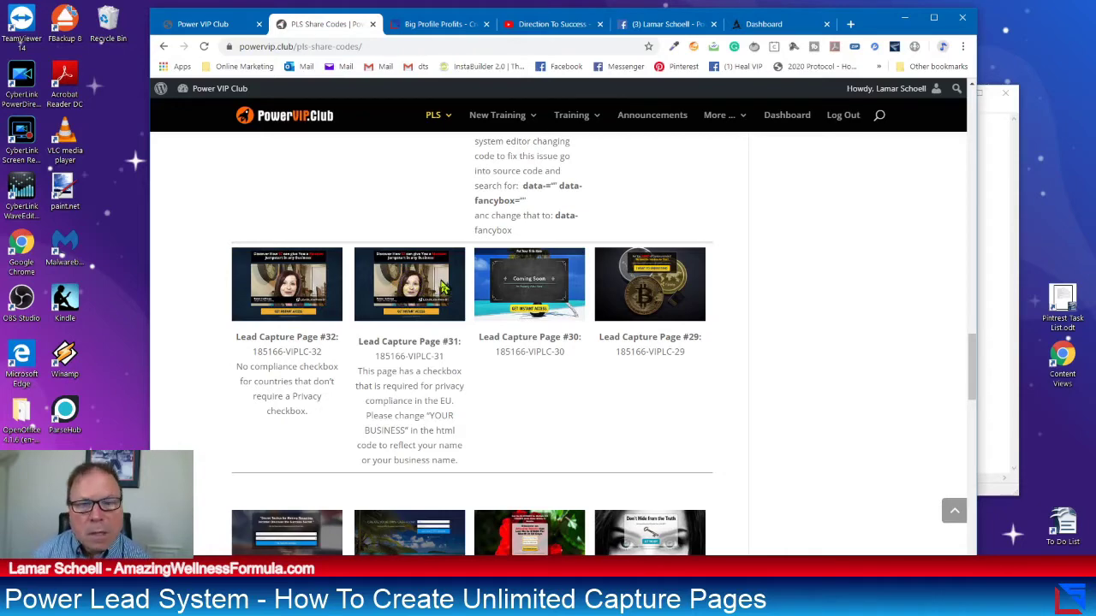
scroll(443, 287, "down", 8)
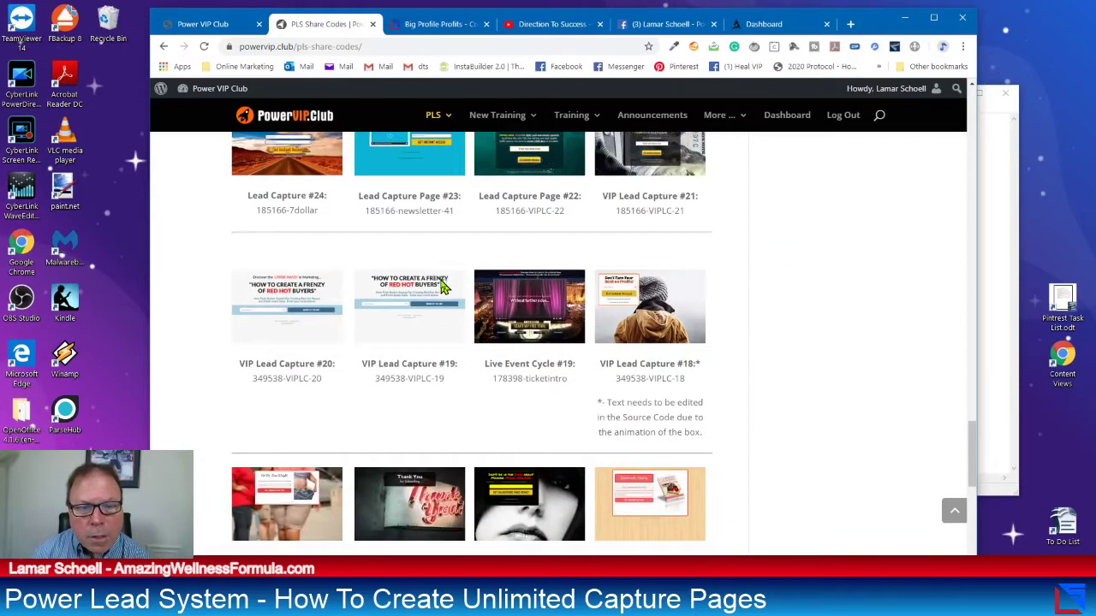
scroll(442, 288, "down", 5)
scroll(440, 282, "down", 3)
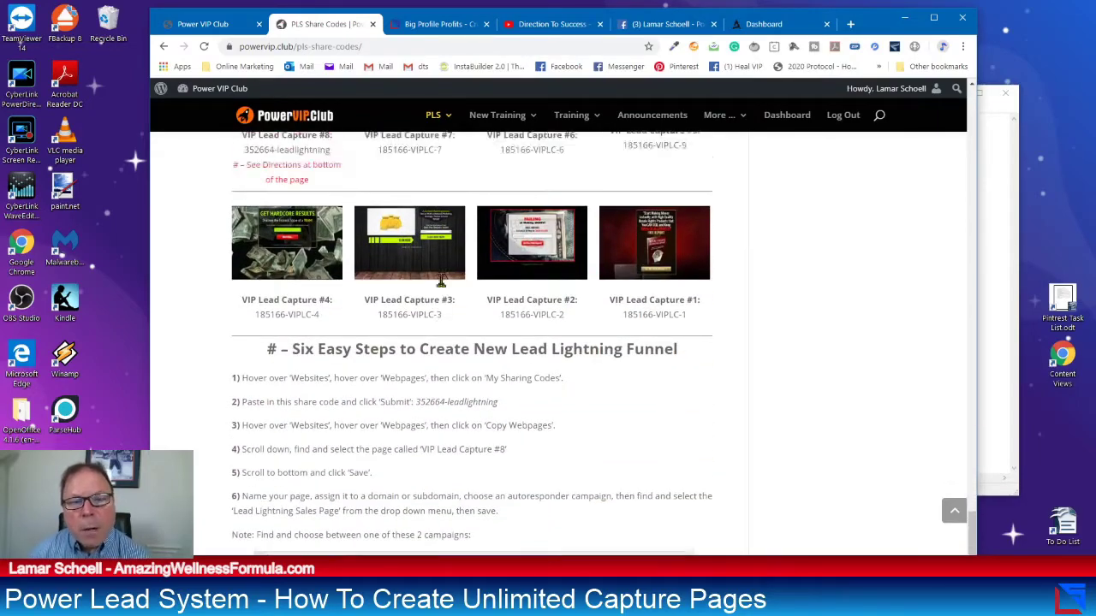
scroll(442, 285, "up", 16)
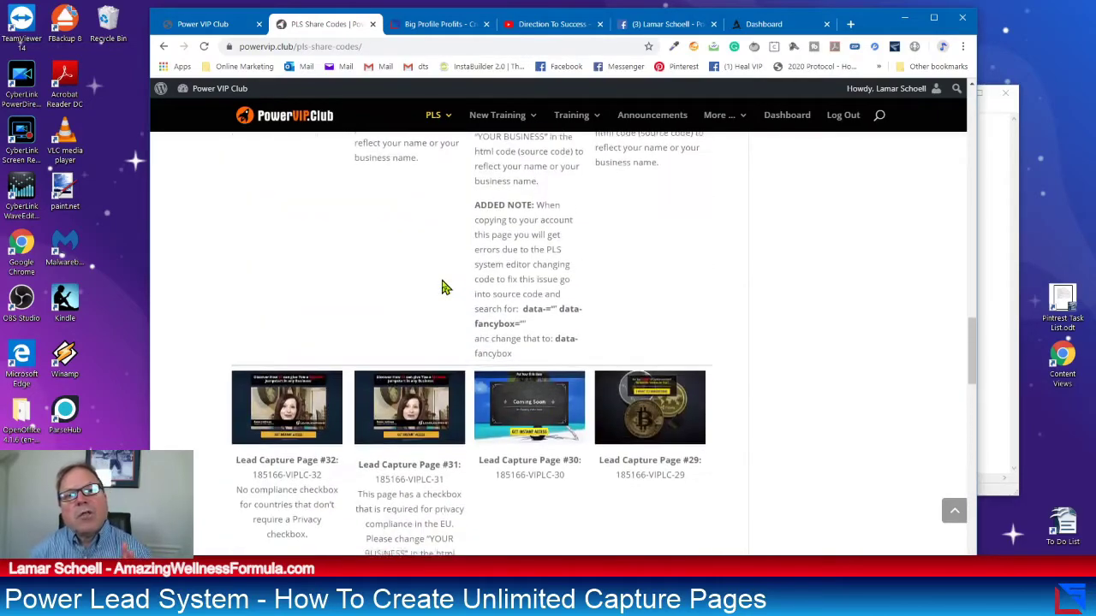
scroll(442, 288, "up", 15)
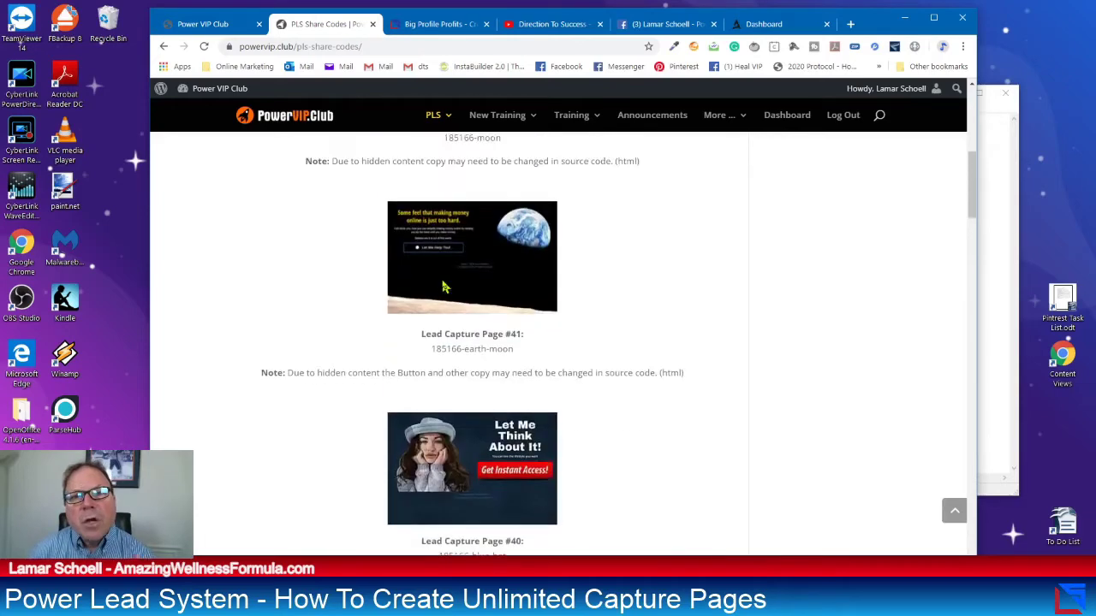
scroll(443, 288, "up", 5)
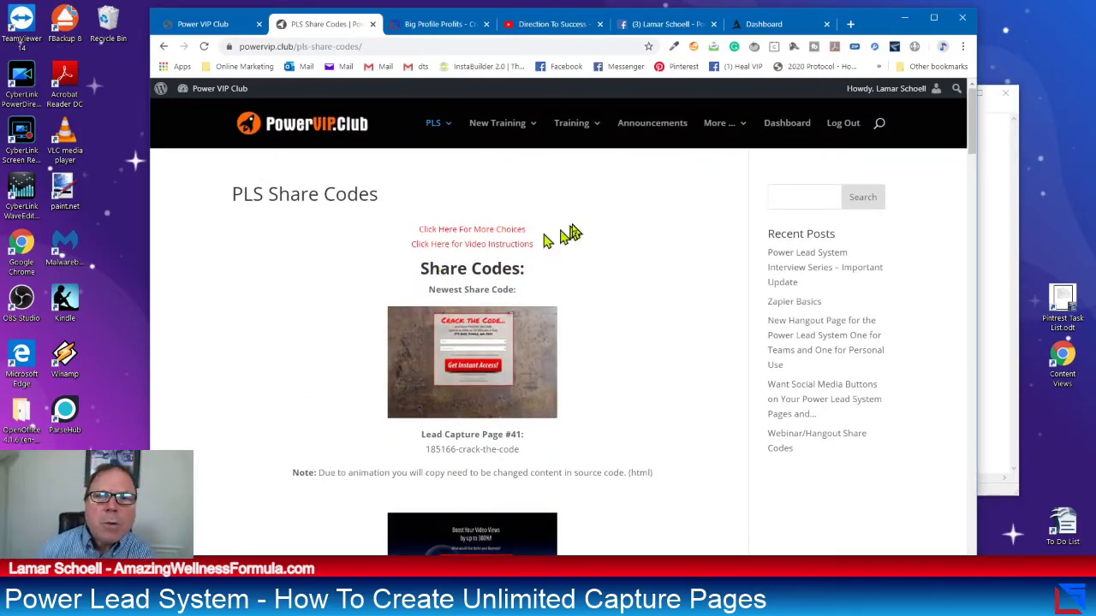
Close the Power VIP Club members' site and reopen the Copy Webpages list in Power Lead System
left_click(373, 25)
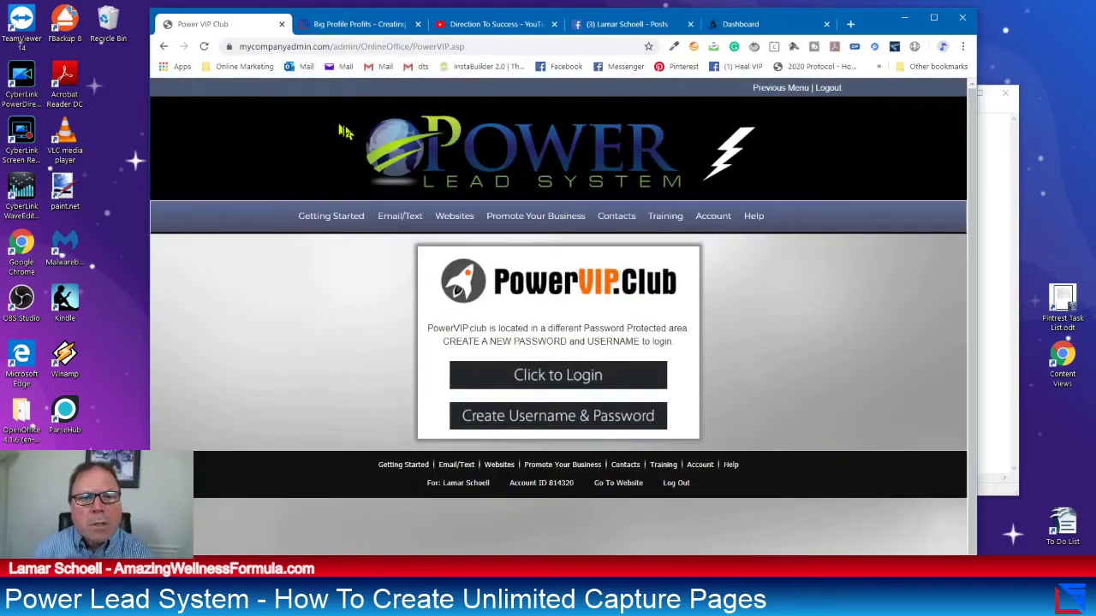
left_click(320, 228)
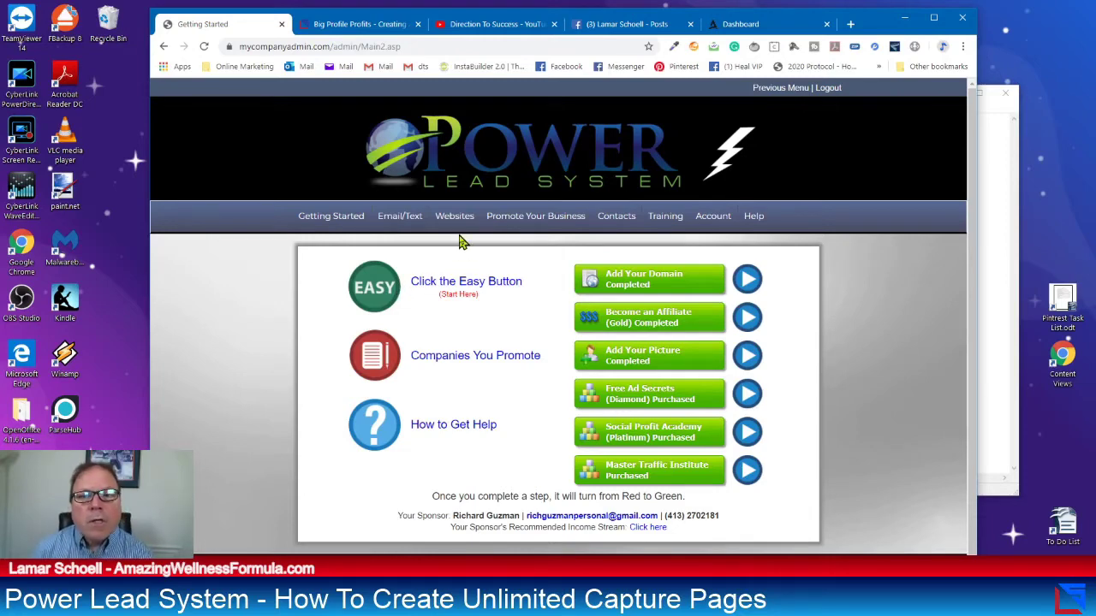
mouse_move(461, 229)
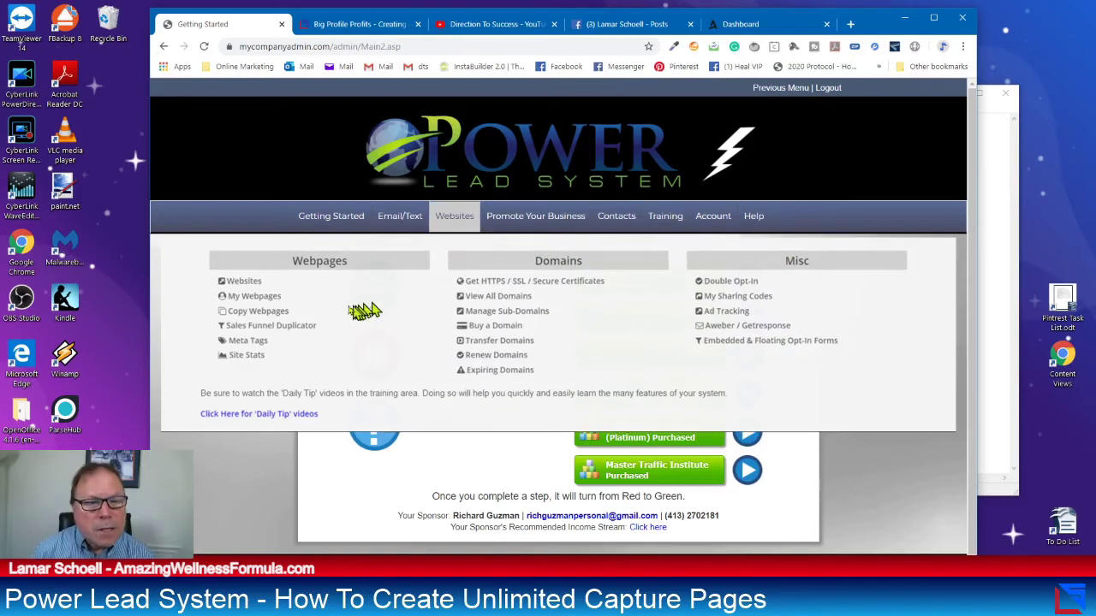
left_click(278, 319)
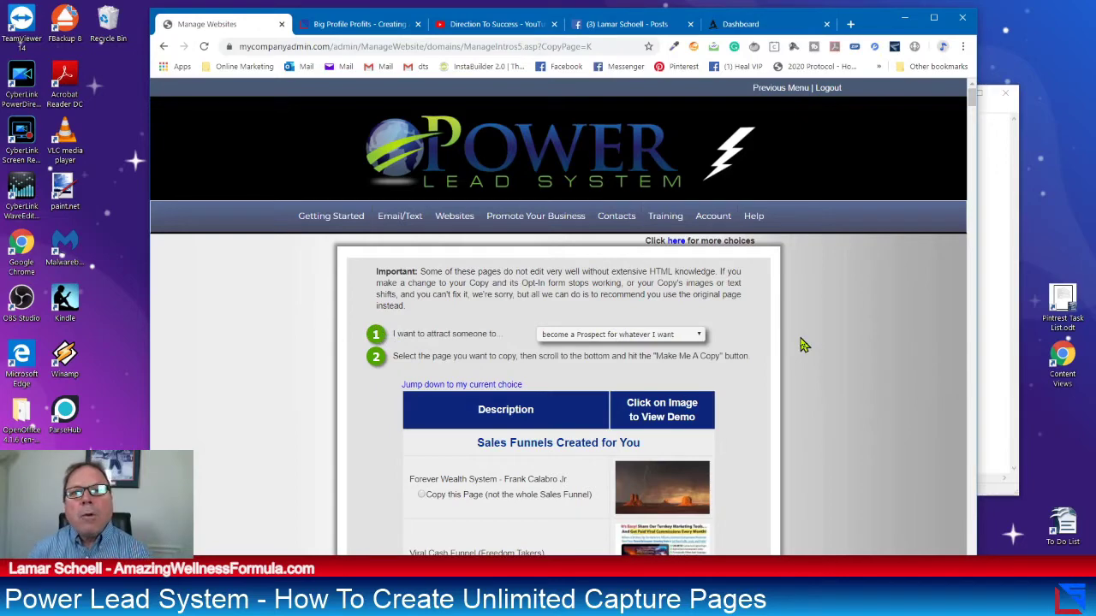
Preview the Viral Funnel #4 page through its test link without filling out the opt-in form, and examine its headline
scroll(803, 344, "down", 6)
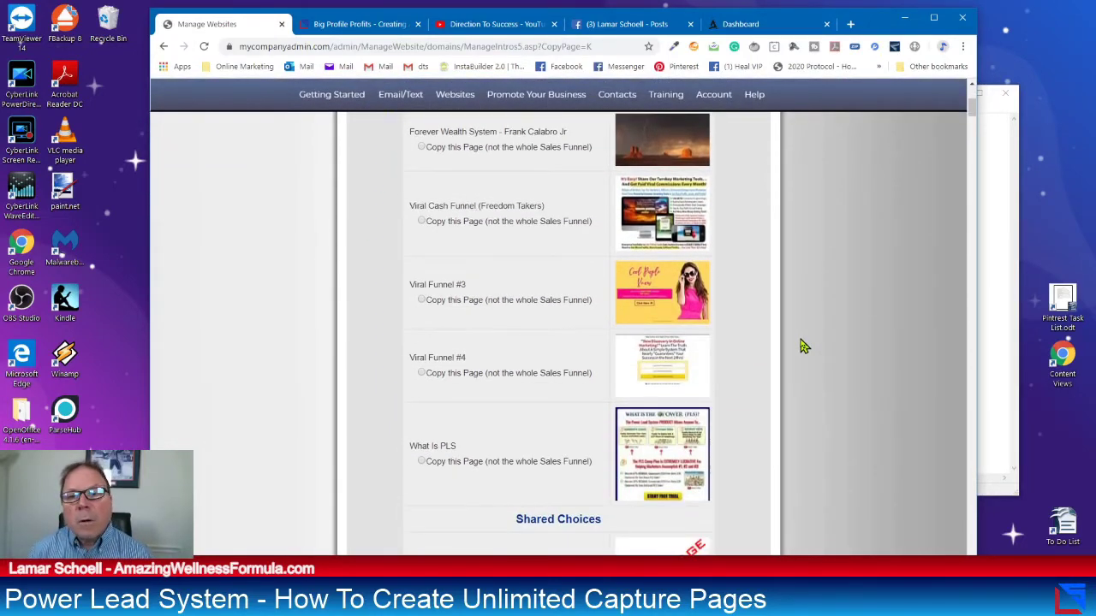
scroll(803, 344, "up", 3)
scroll(799, 345, "down", 3)
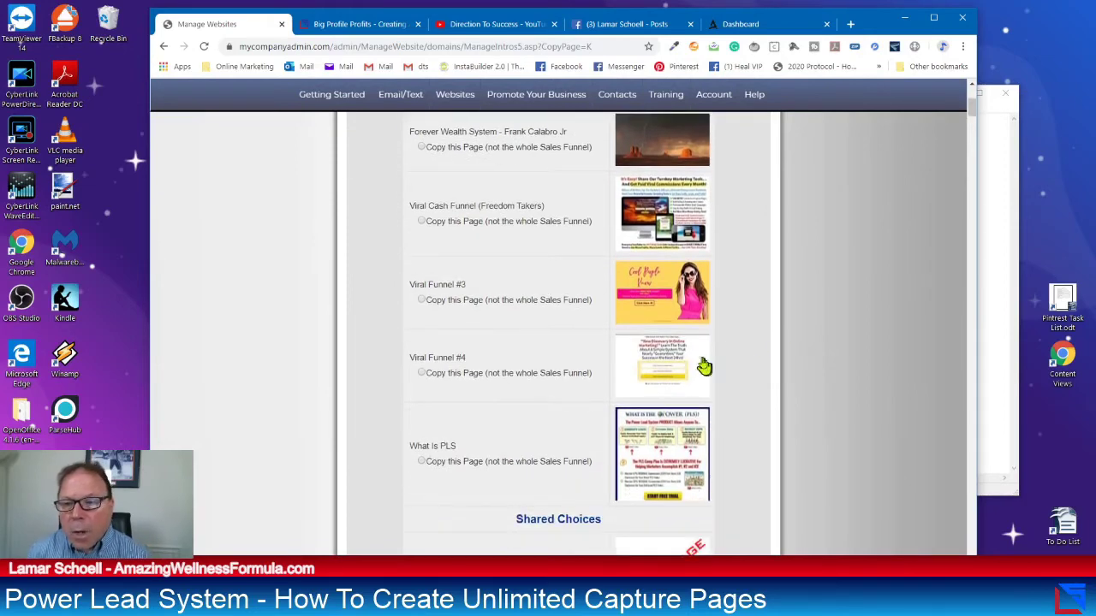
left_click(627, 373)
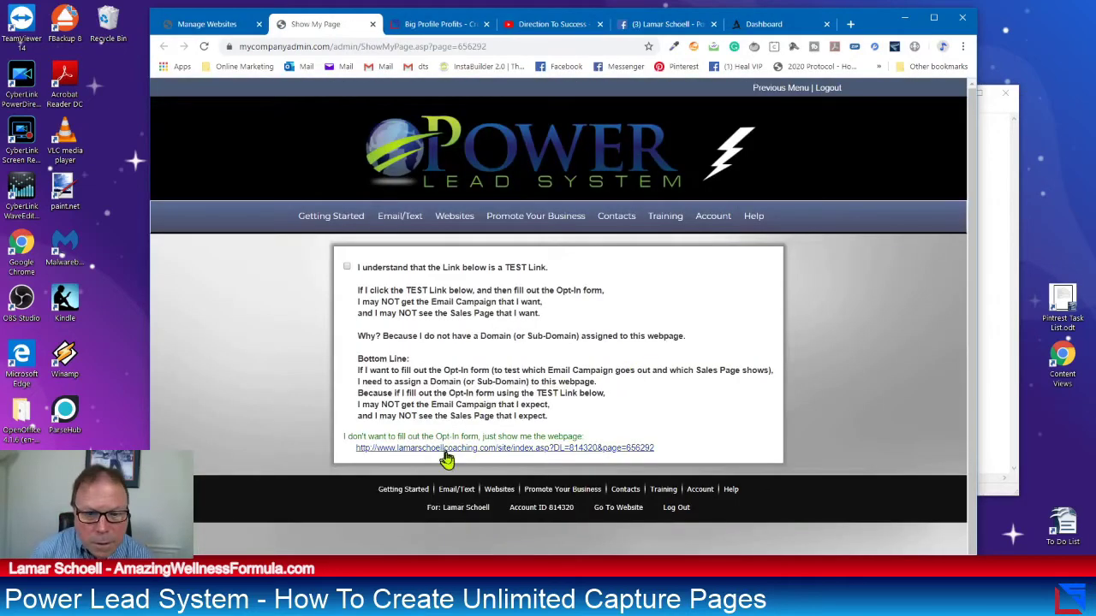
left_click(447, 449)
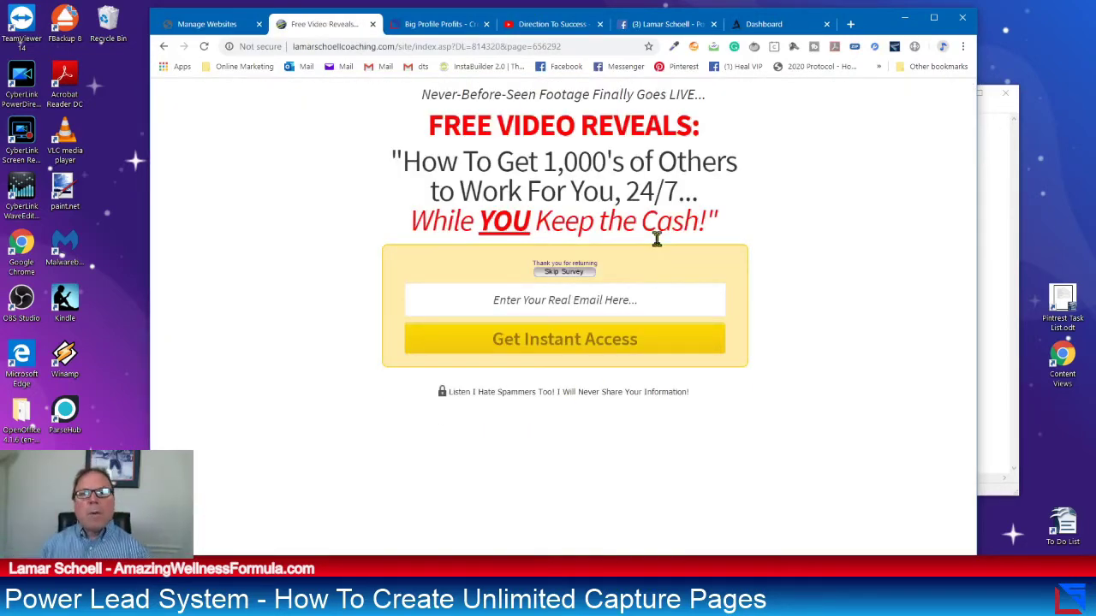
left_click_drag(429, 125, 723, 214)
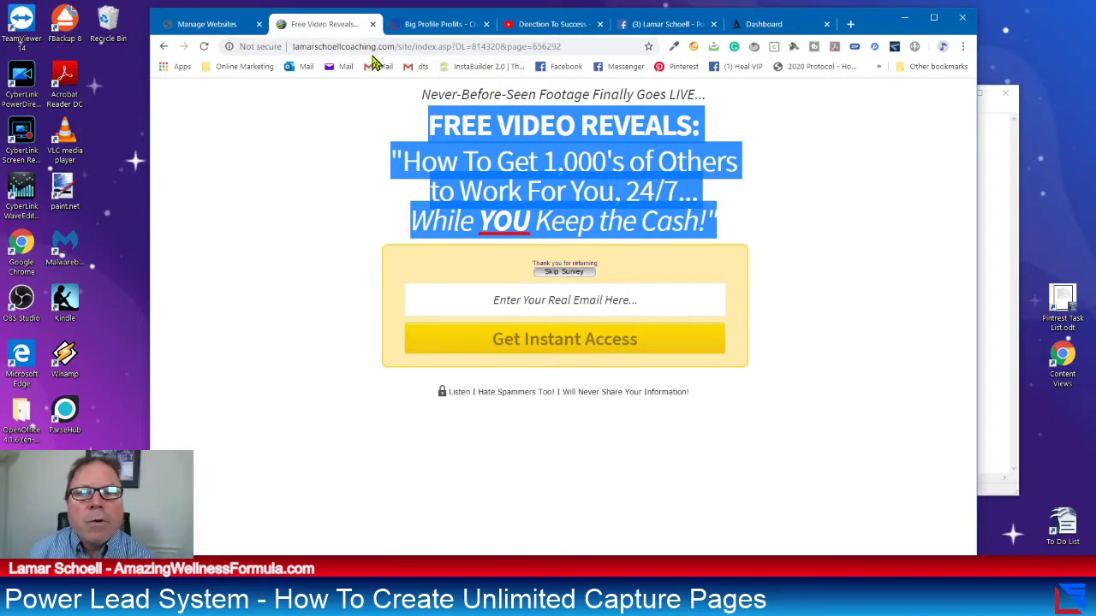
left_click(369, 97)
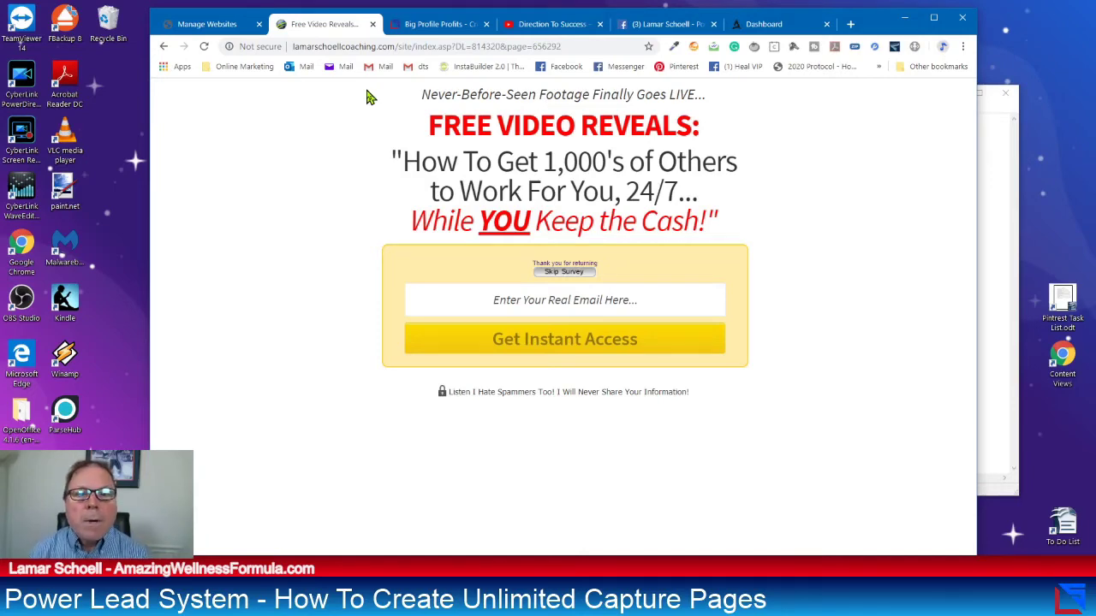
Return to the list of pages for copying and make a copy of the Viral Funnel #4 page only
left_click(195, 25)
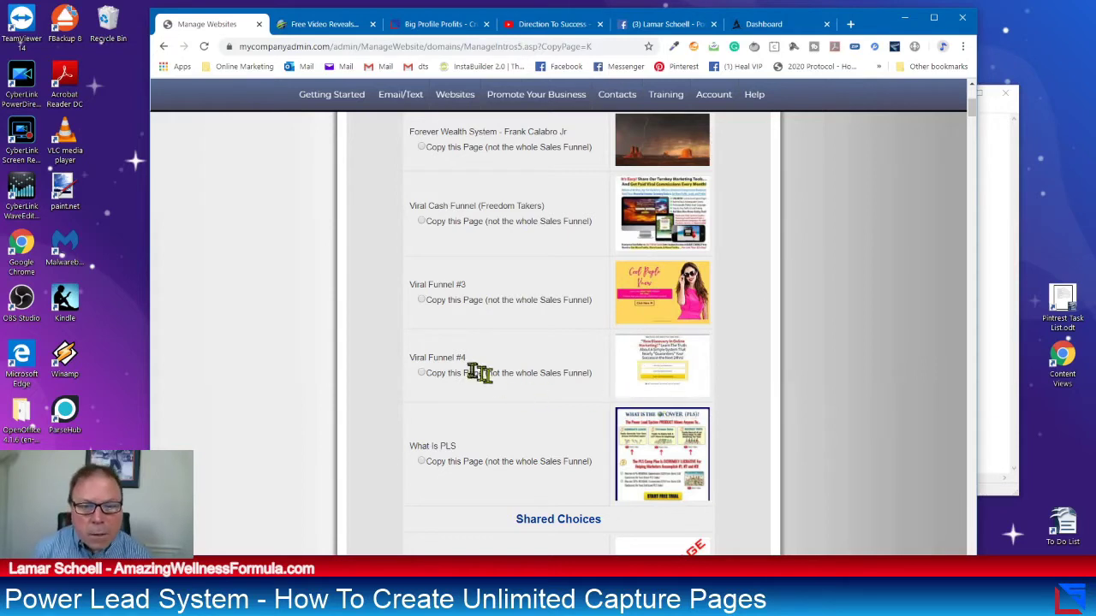
left_click(421, 374)
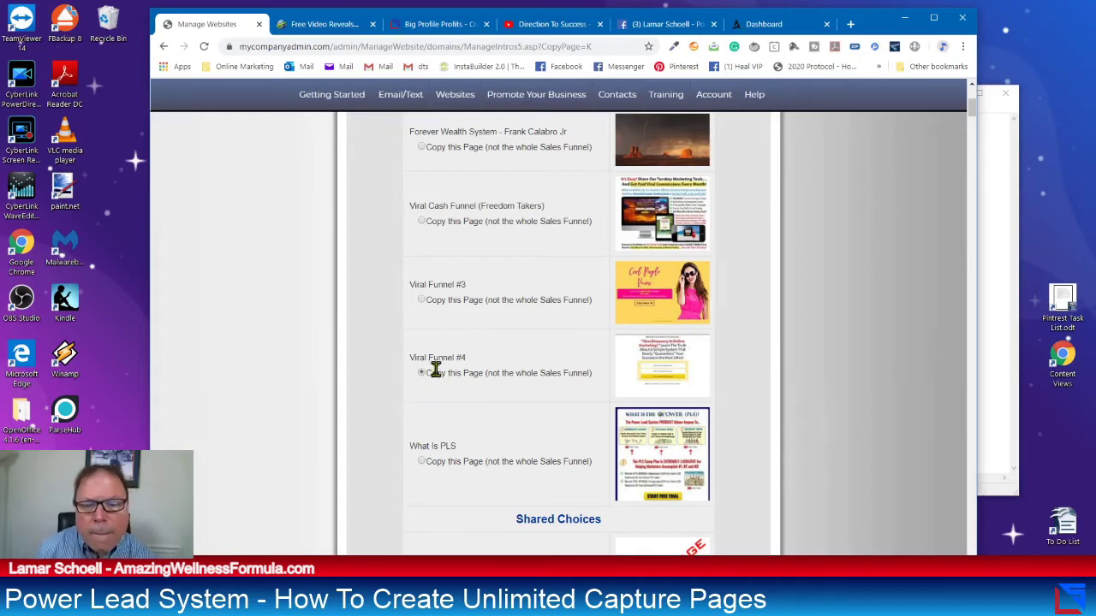
scroll(434, 368, "down", 3)
scroll(432, 355, "down", 6)
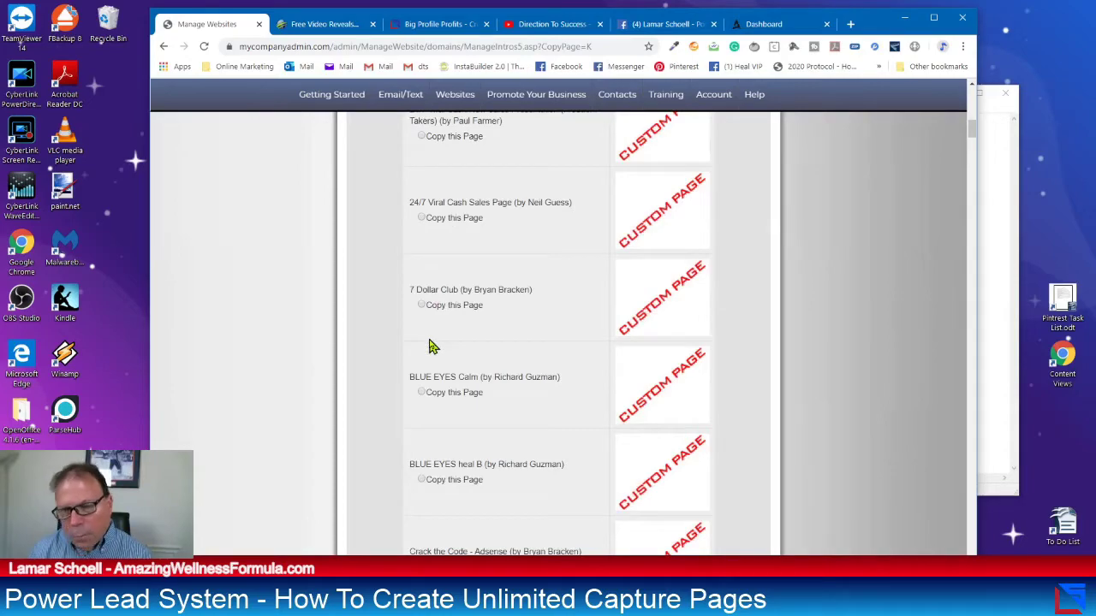
scroll(432, 346, "down", 20)
scroll(429, 339, "down", 20)
scroll(432, 345, "down", 15)
scroll(432, 346, "down", 20)
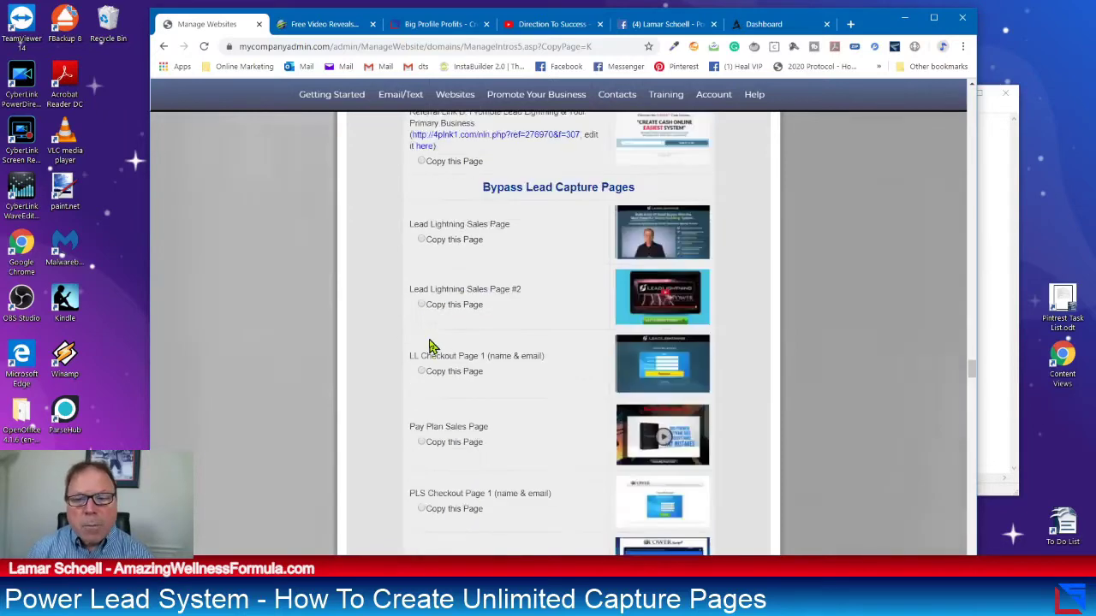
scroll(432, 345, "down", 20)
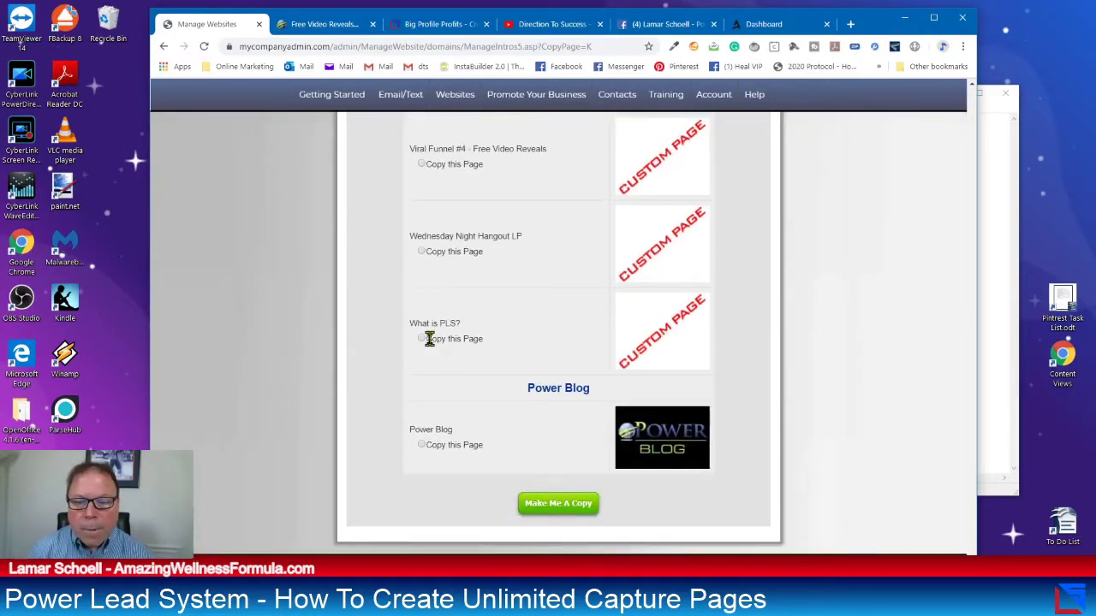
left_click(562, 507)
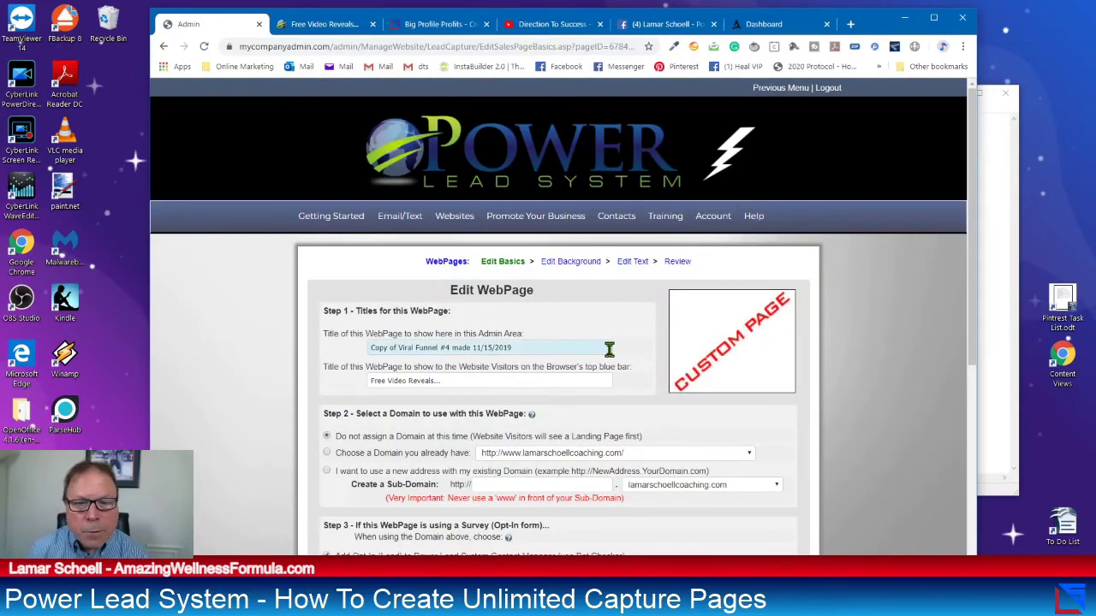
Set the copied webpage's admin-area title to "Demo Discover Heal"
scroll(372, 307, "down", 3)
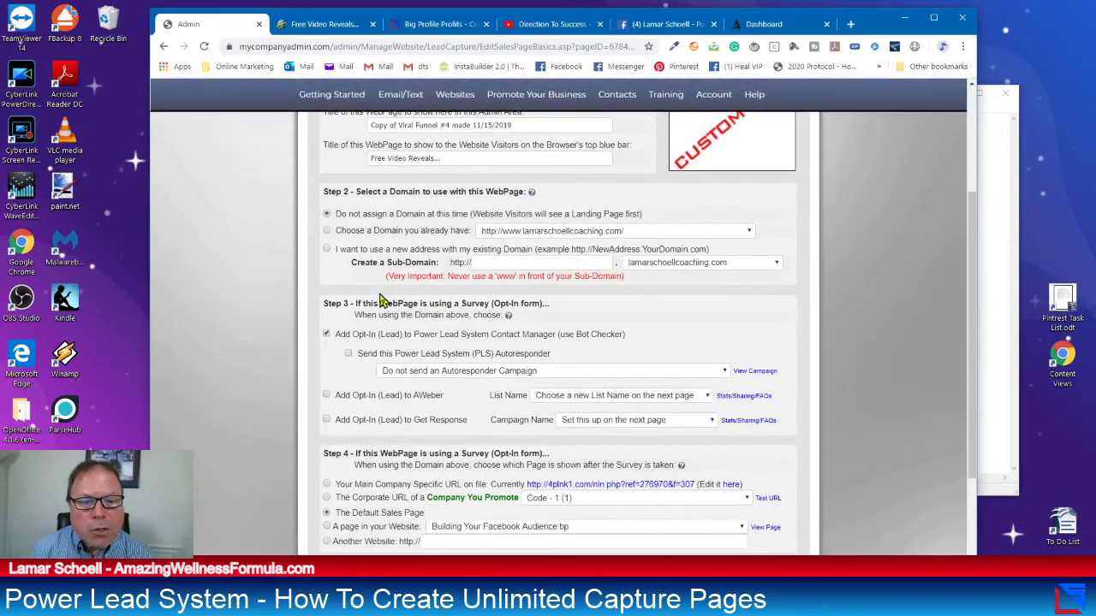
scroll(384, 301, "up", 2)
left_click(548, 287)
triple_click(561, 291)
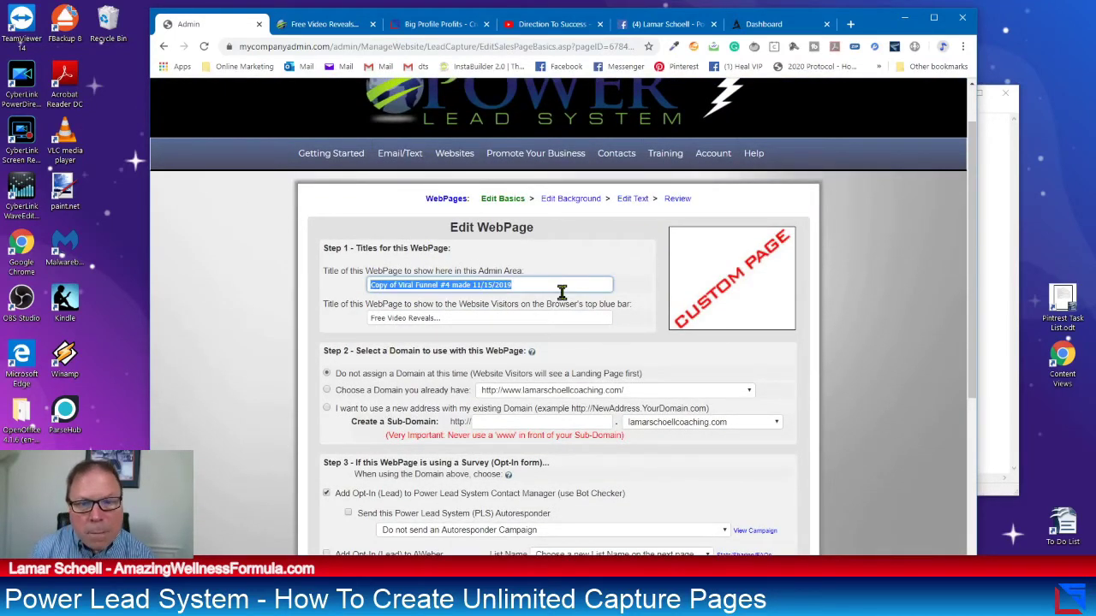
type("Demo")
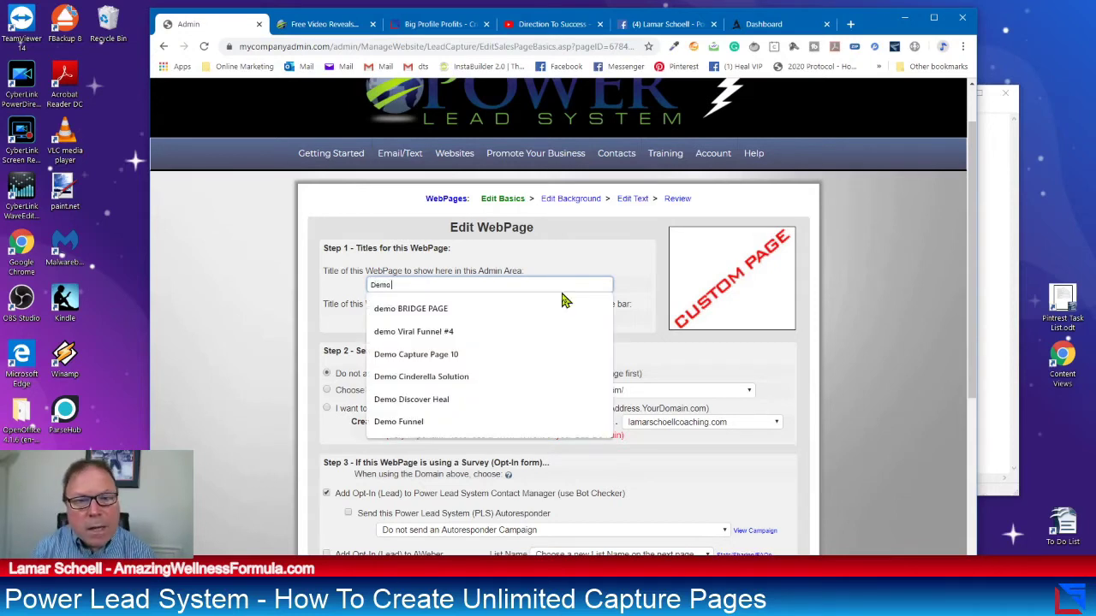
type(" Heal")
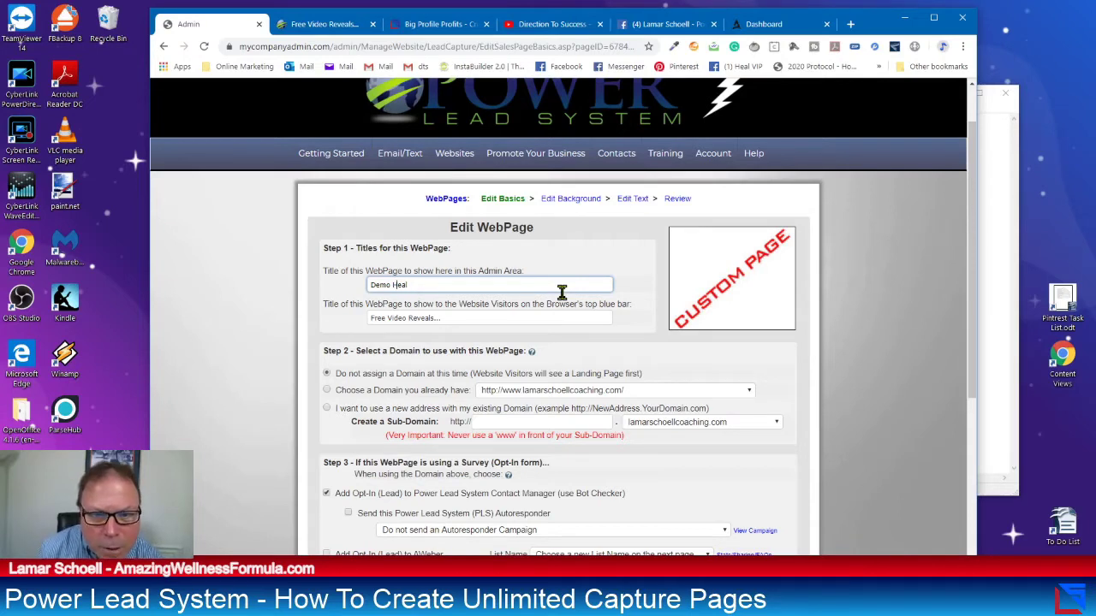
type("Discove")
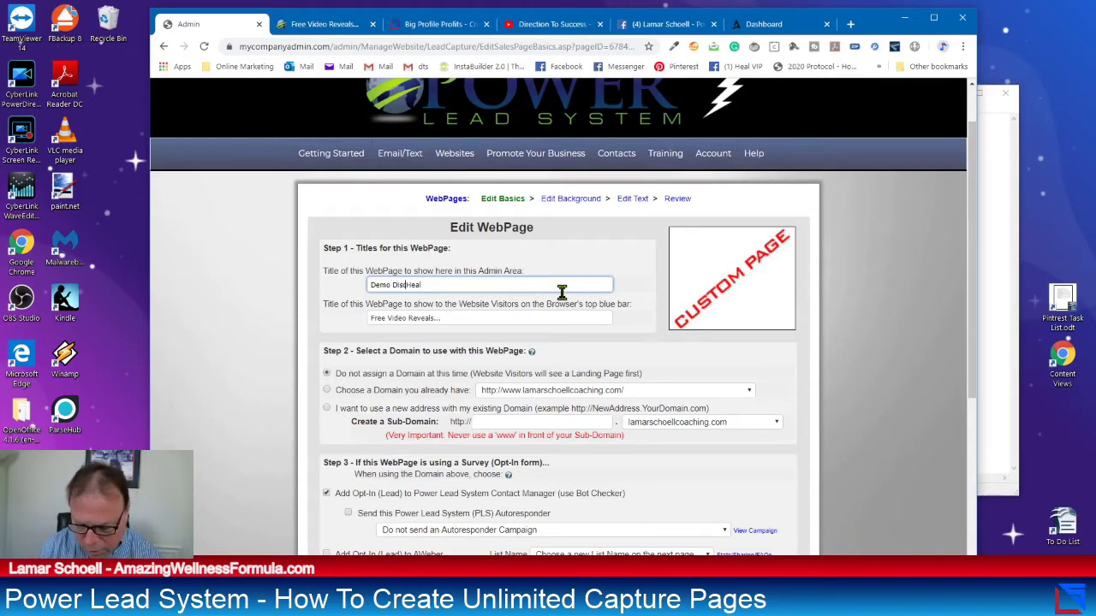
type("r")
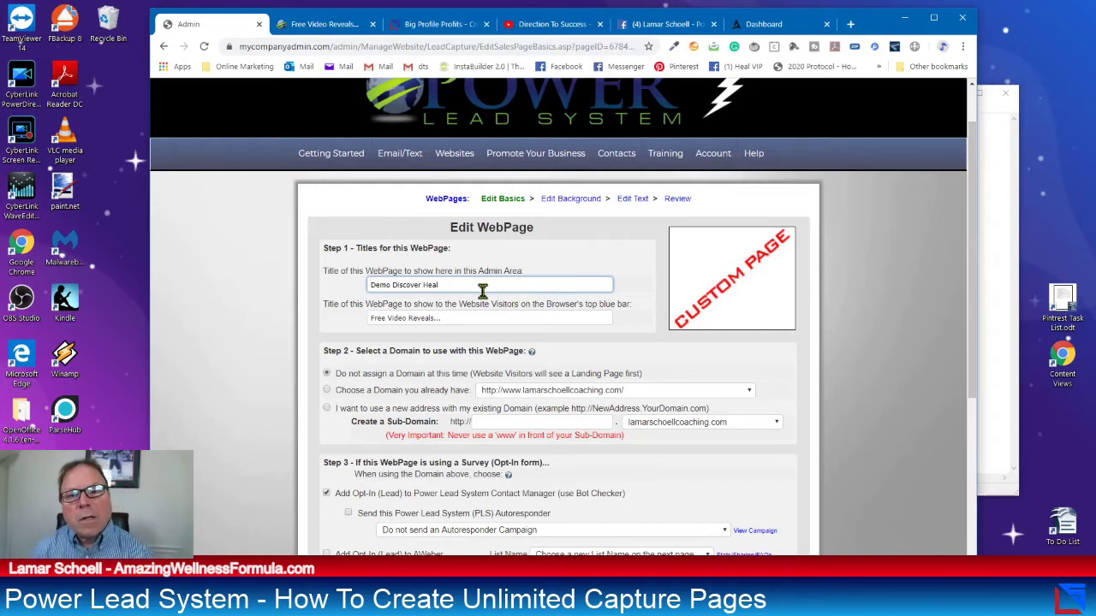
key("Home")
scroll(455, 278, "down", 3)
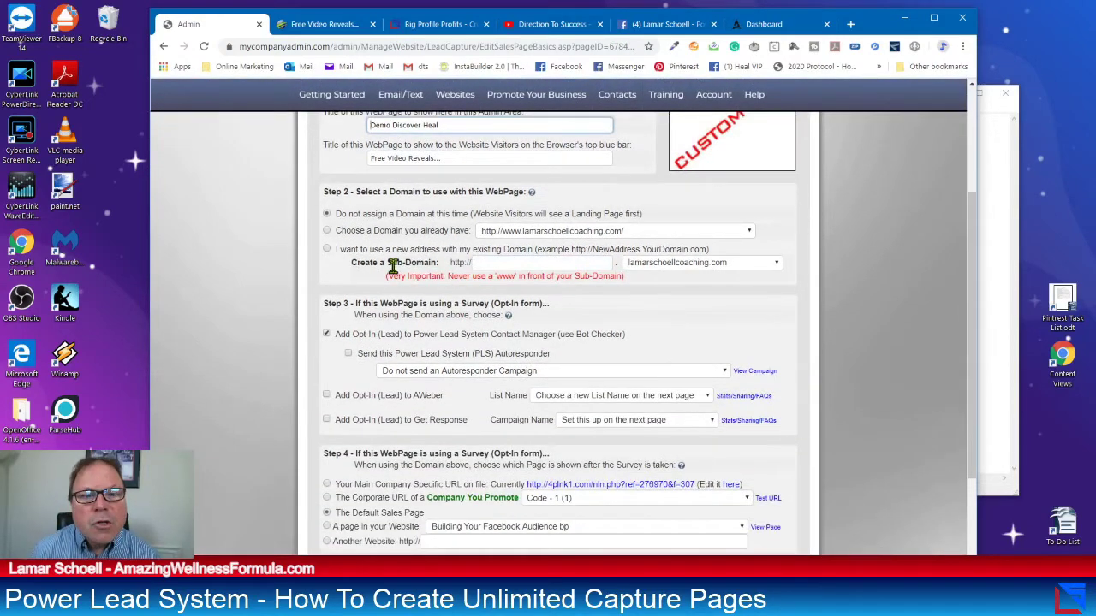
Choose a new sub-domain address on the existing domain and copy the admin-area title "Demo Discover Heal" into it
left_click(505, 262)
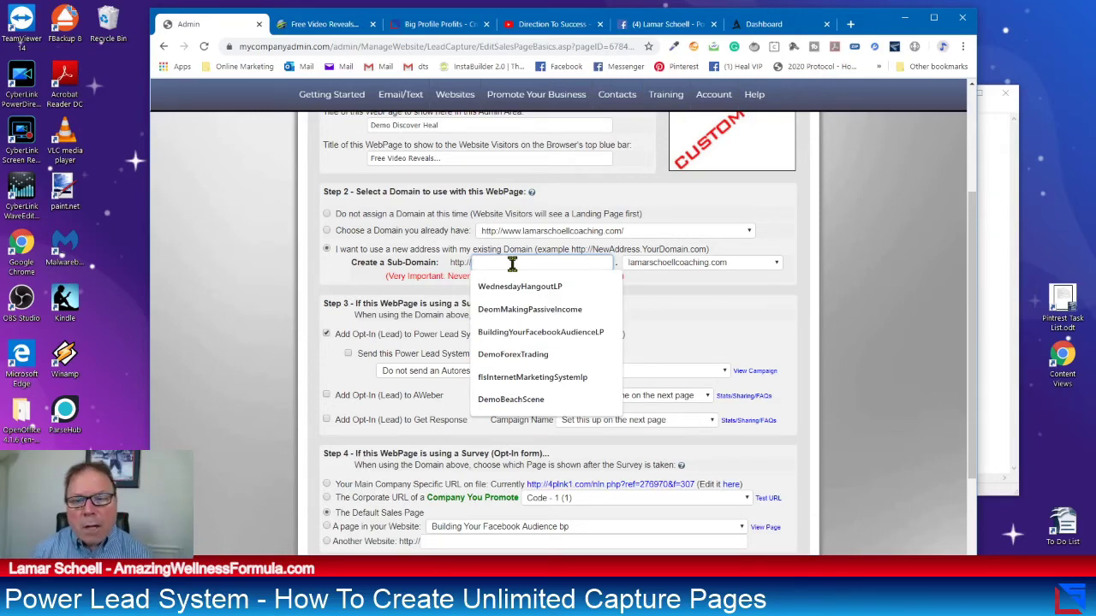
scroll(512, 263, "up", 5)
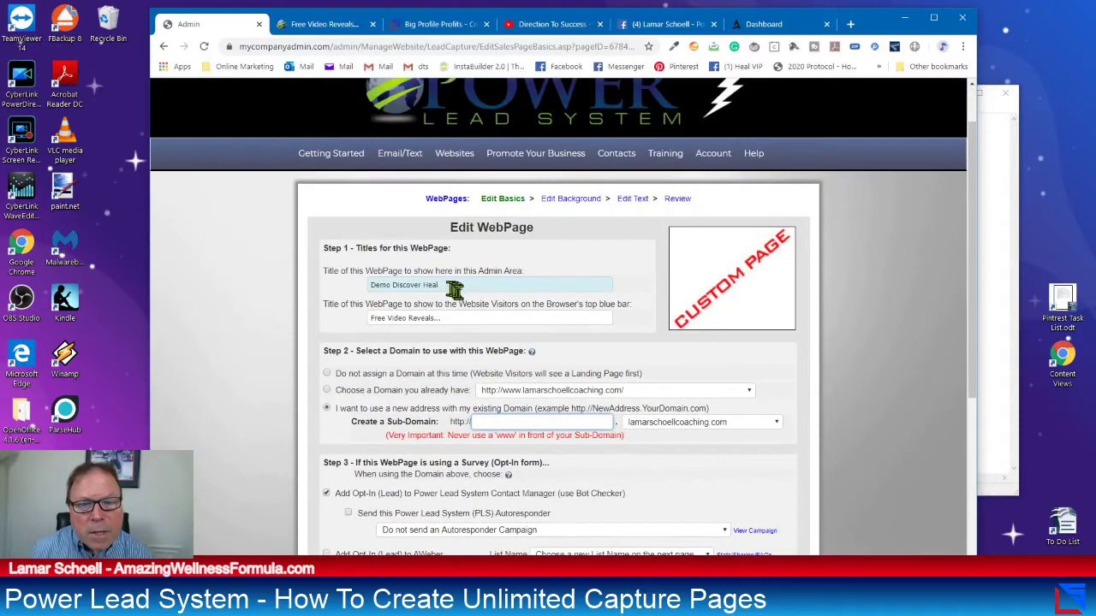
left_click_drag(468, 290, 368, 284)
key("ctrl+c")
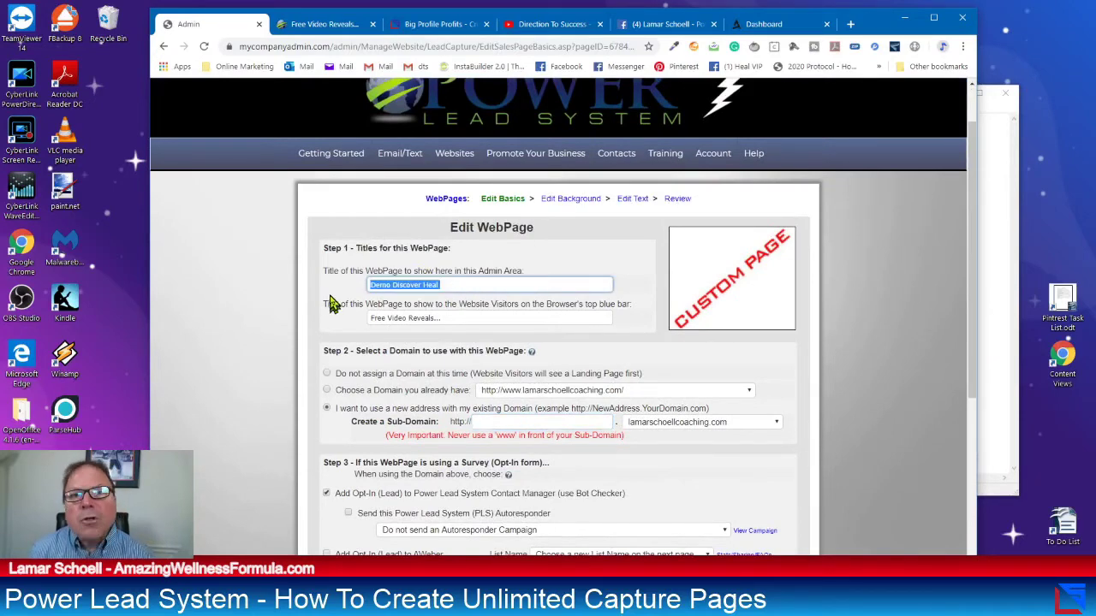
scroll(342, 304, "down", 1)
scroll(342, 304, "down", 3)
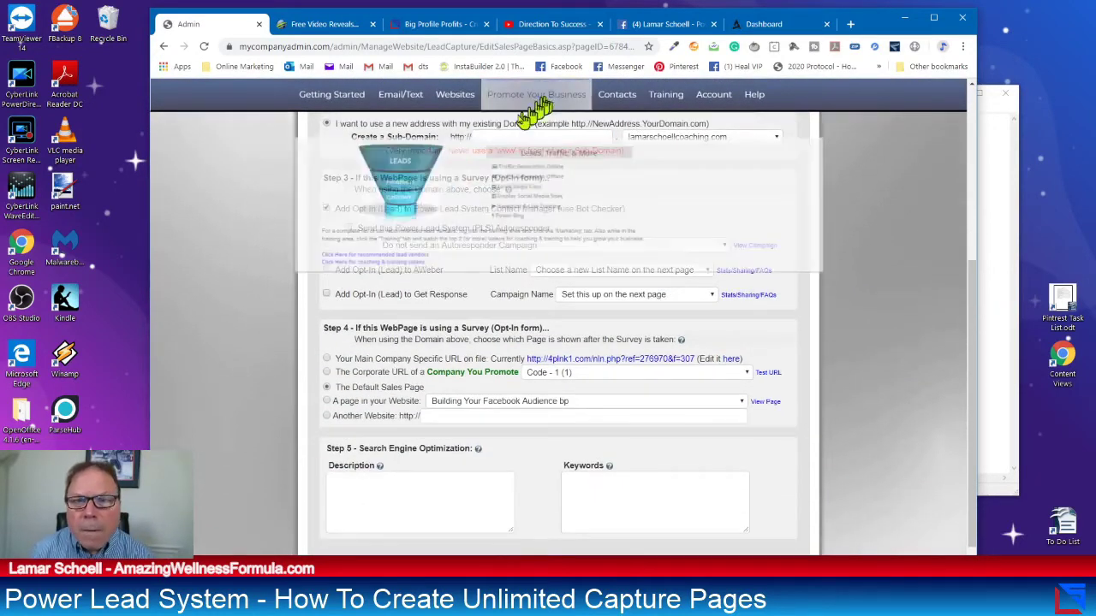
scroll(504, 132, "up", 3)
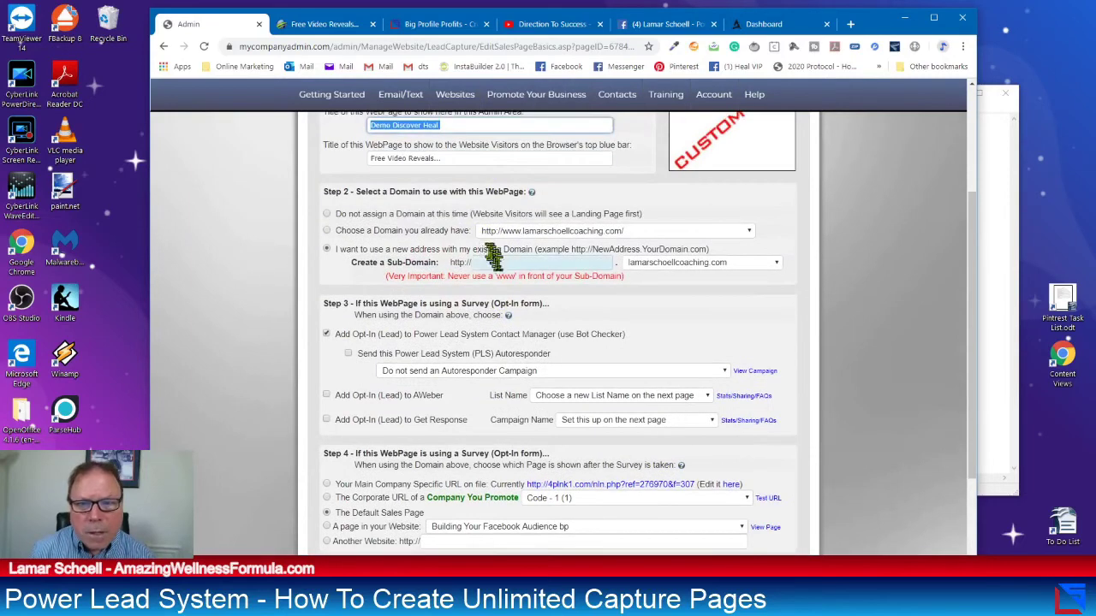
left_click(498, 263)
right_click(498, 265)
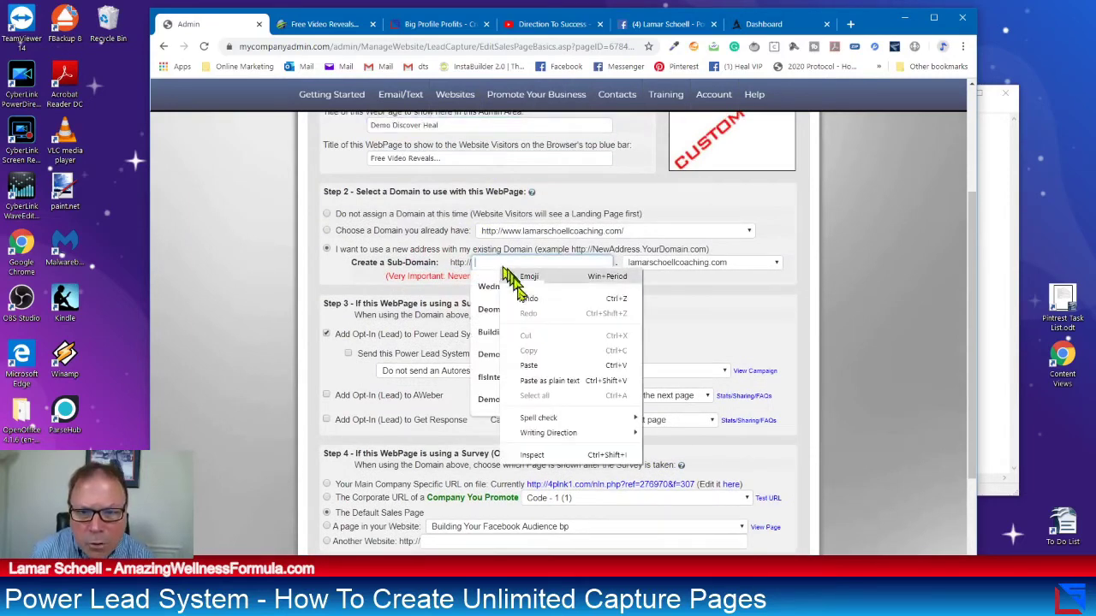
left_click(560, 366)
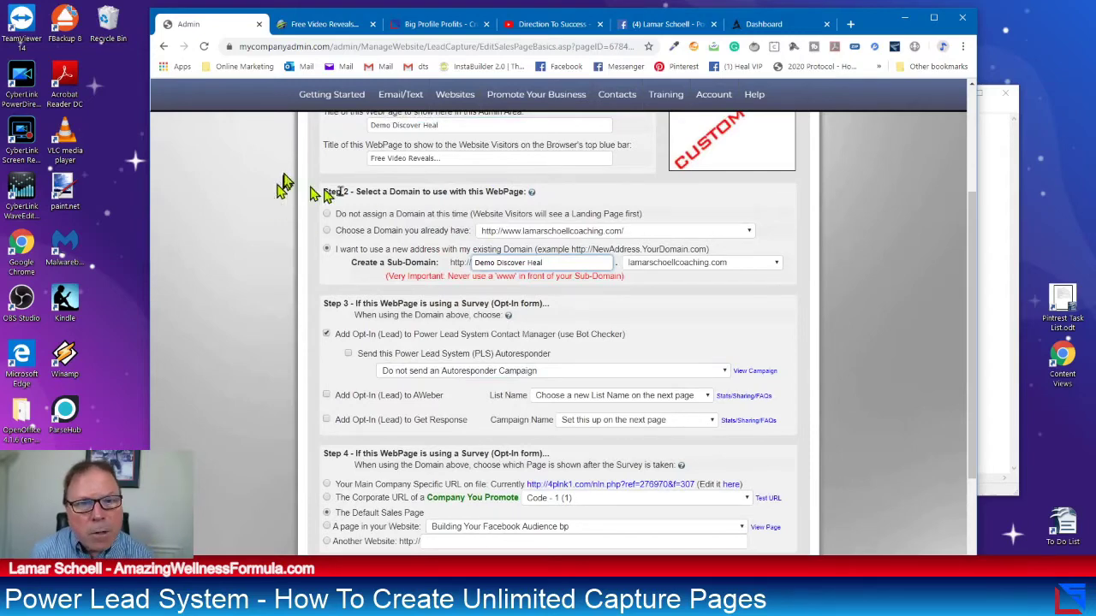
Remove the spaces from the sub-domain name so it reads "DemoDiscoverHeal"
scroll(390, 235, "up", 3)
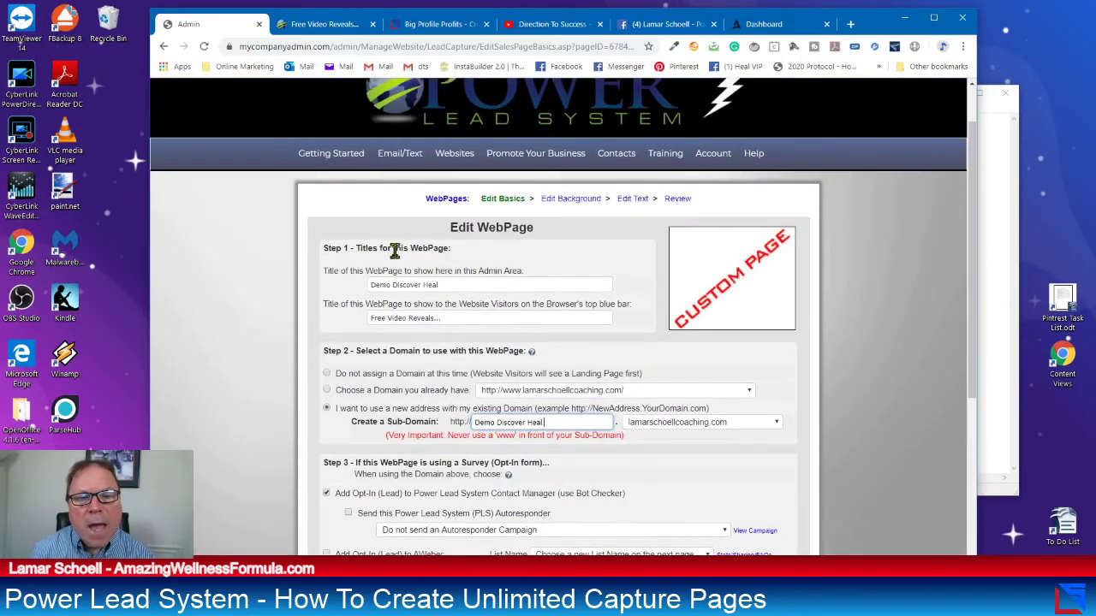
scroll(393, 250, "down", 3)
left_click(555, 262)
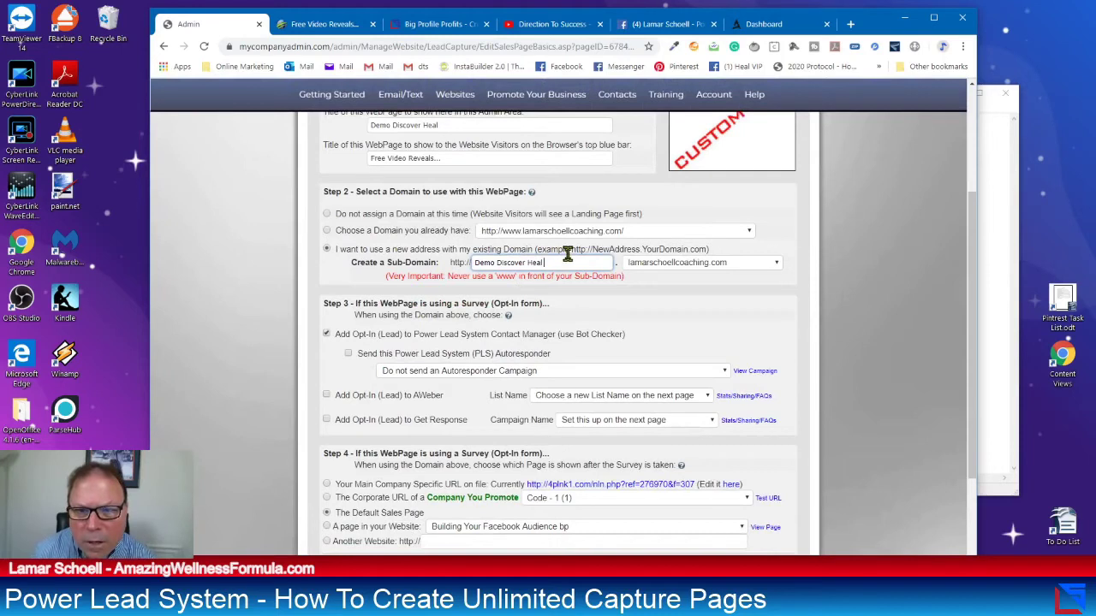
key("Delete")
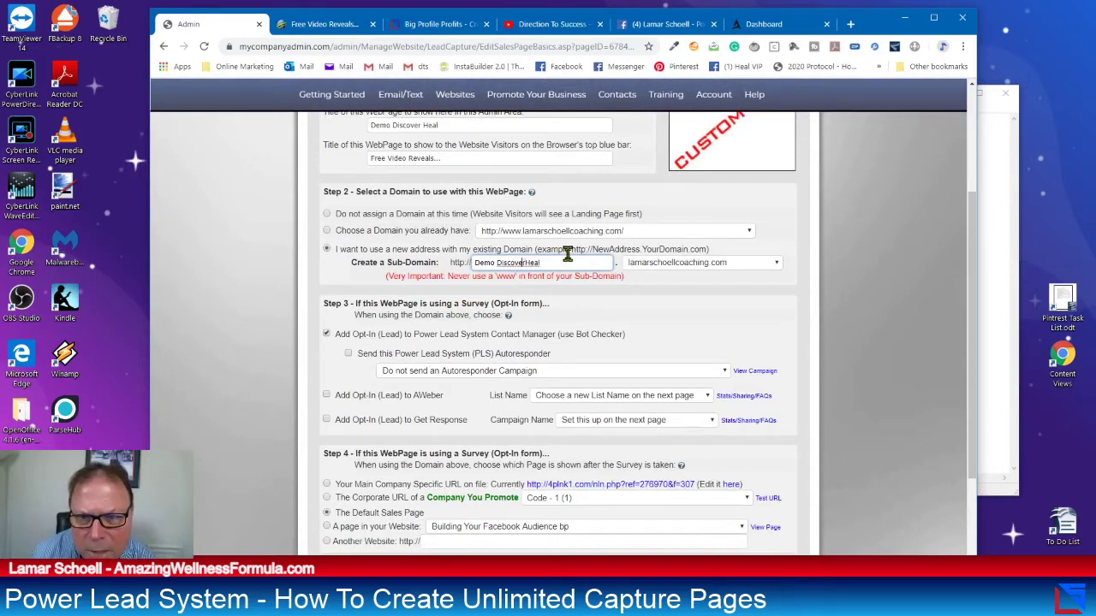
key("Delete")
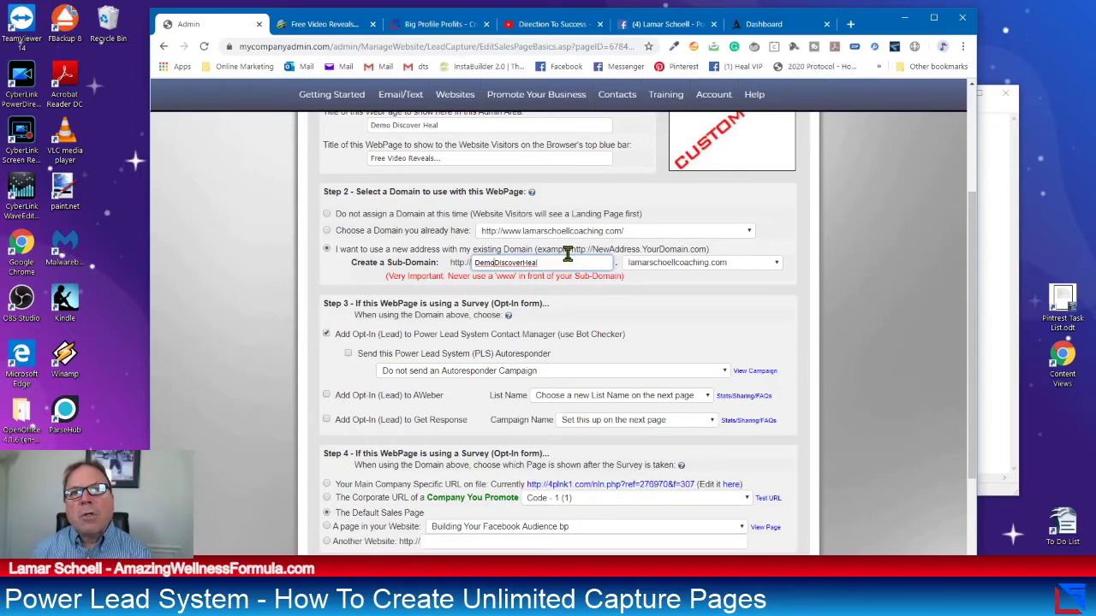
Assign the "PLS Opportunity Campaign (no first name) (14 msgs)" autoresponder to the webpage's opt-ins
scroll(568, 274, "down", 2)
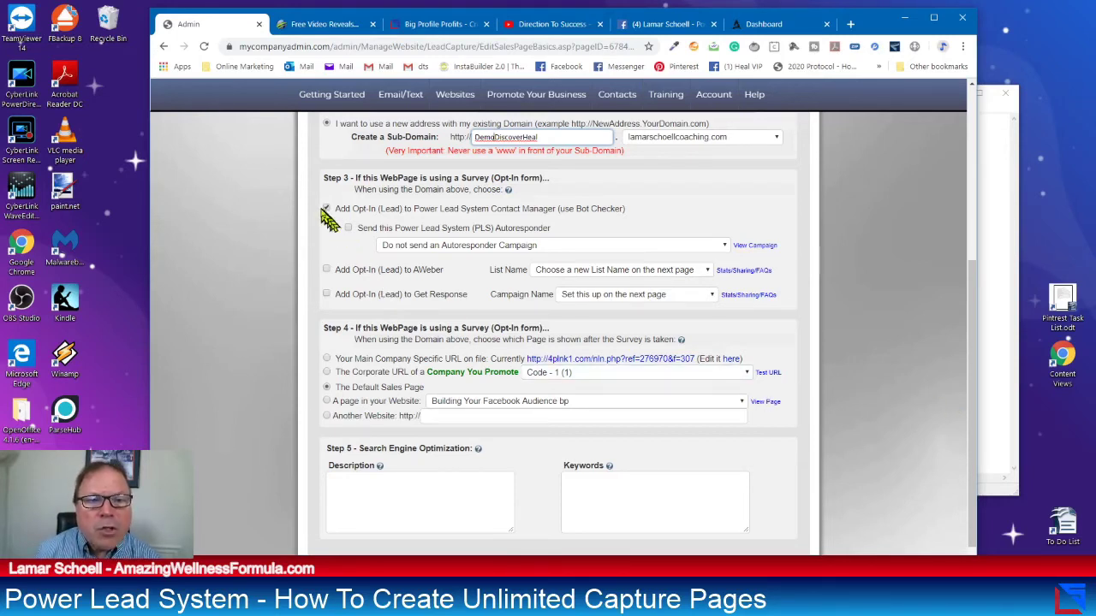
left_click(534, 247)
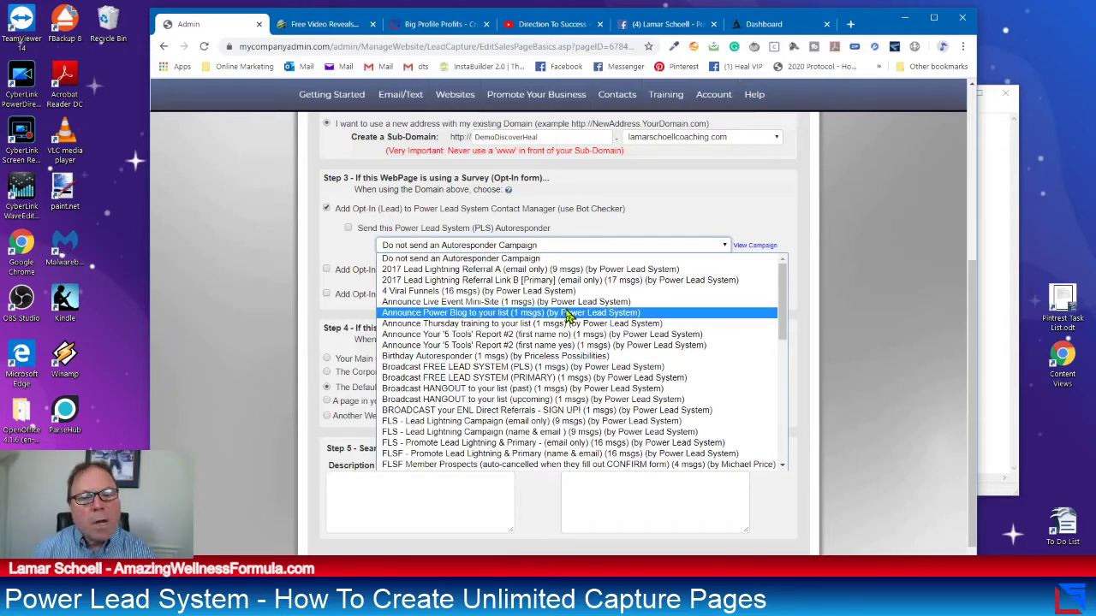
scroll(566, 315, "down", 15)
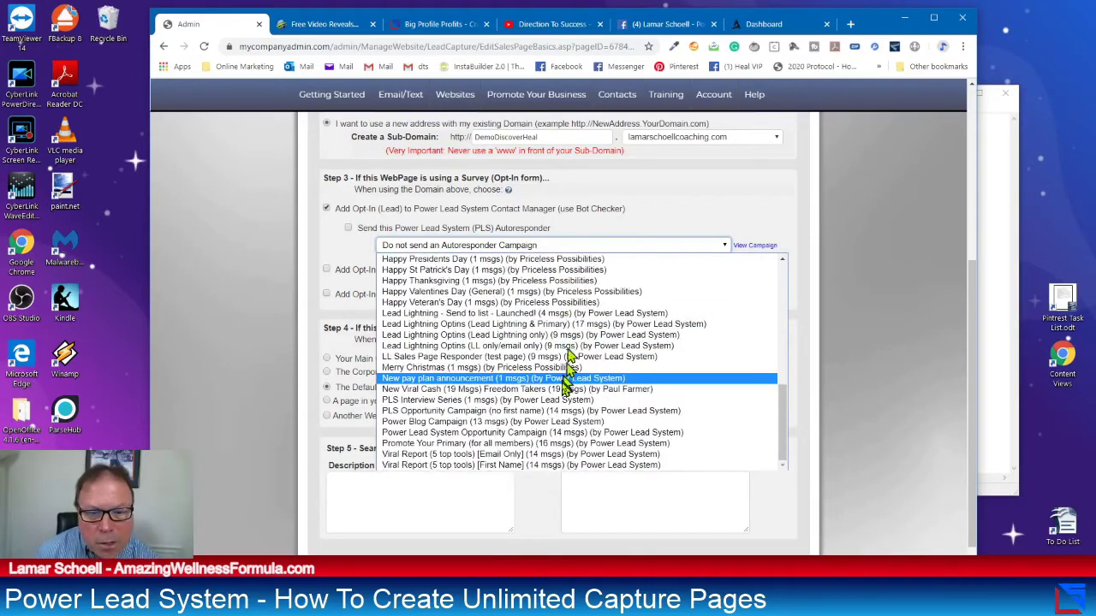
left_click(516, 413)
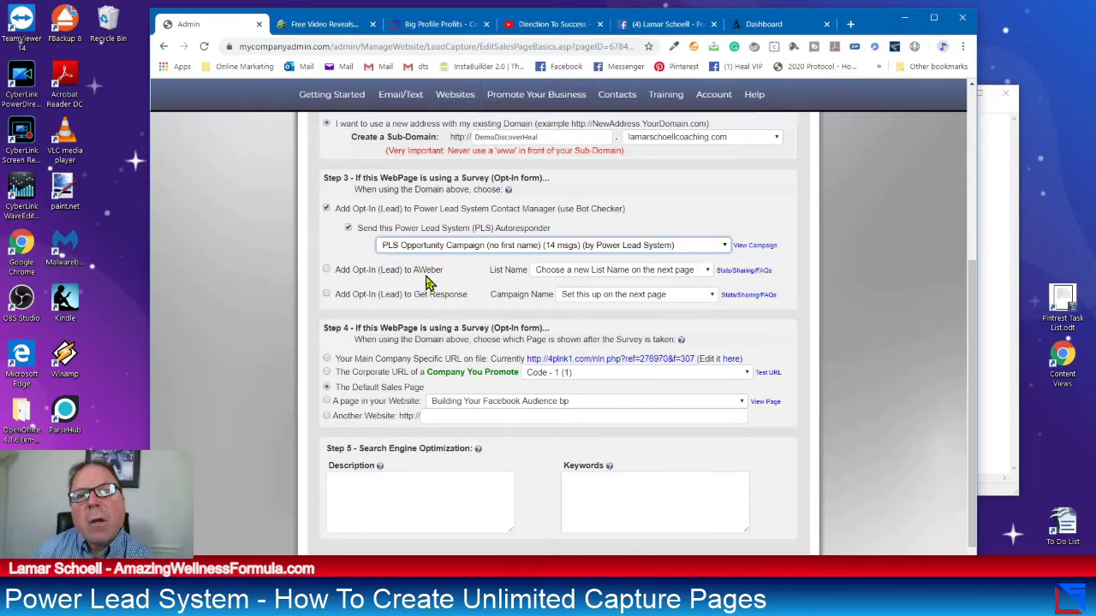
Try adding opt-ins to AWeber and check which list names are available for it
left_click(327, 270)
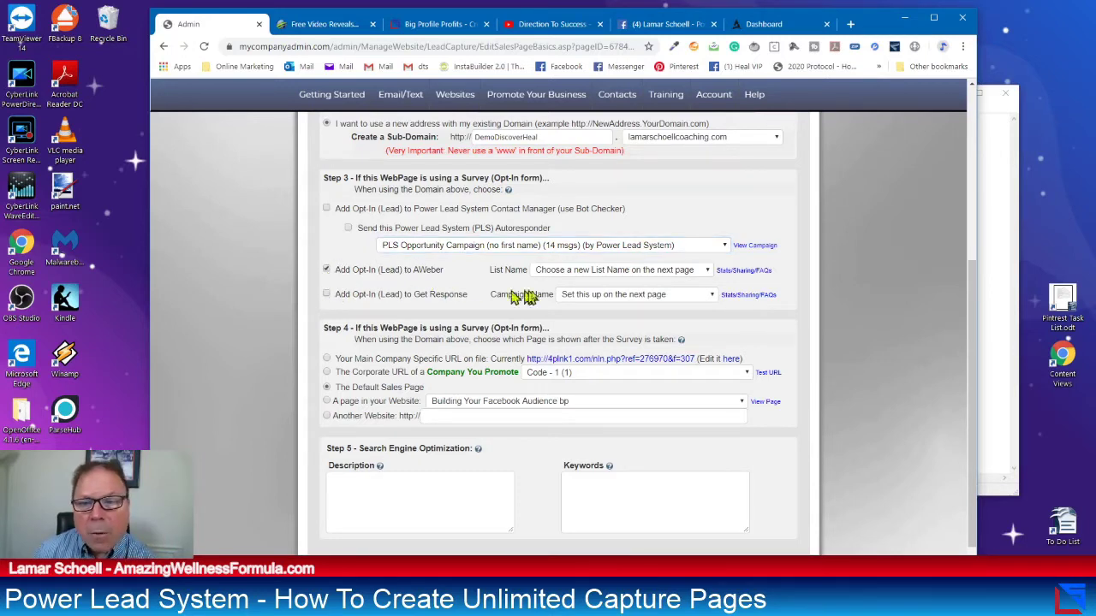
left_click(609, 272)
left_click(615, 275)
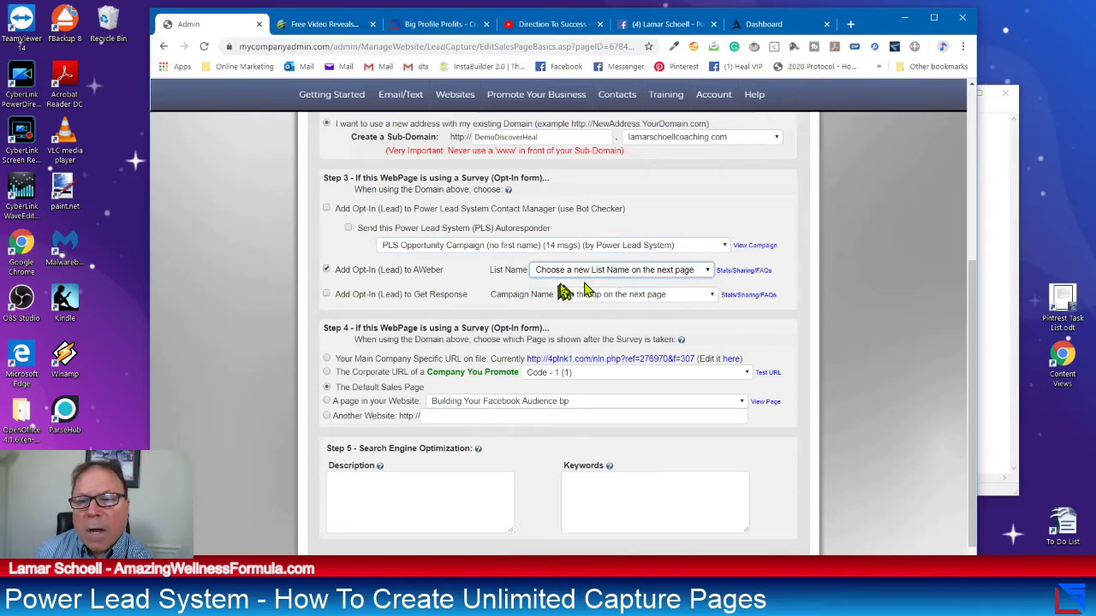
left_click(610, 273)
left_click(611, 281)
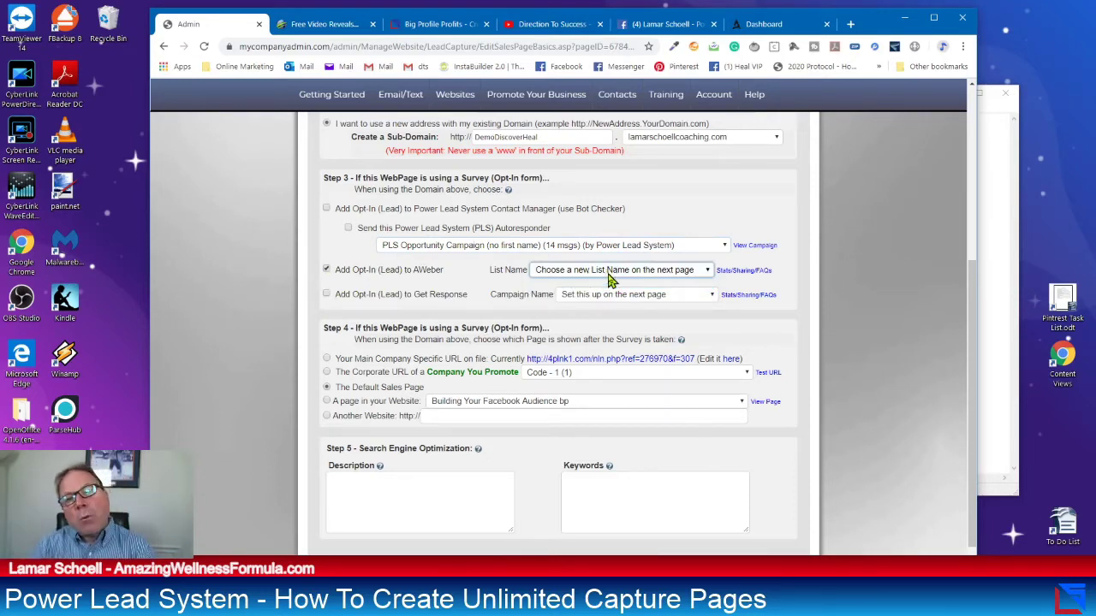
left_click(609, 272)
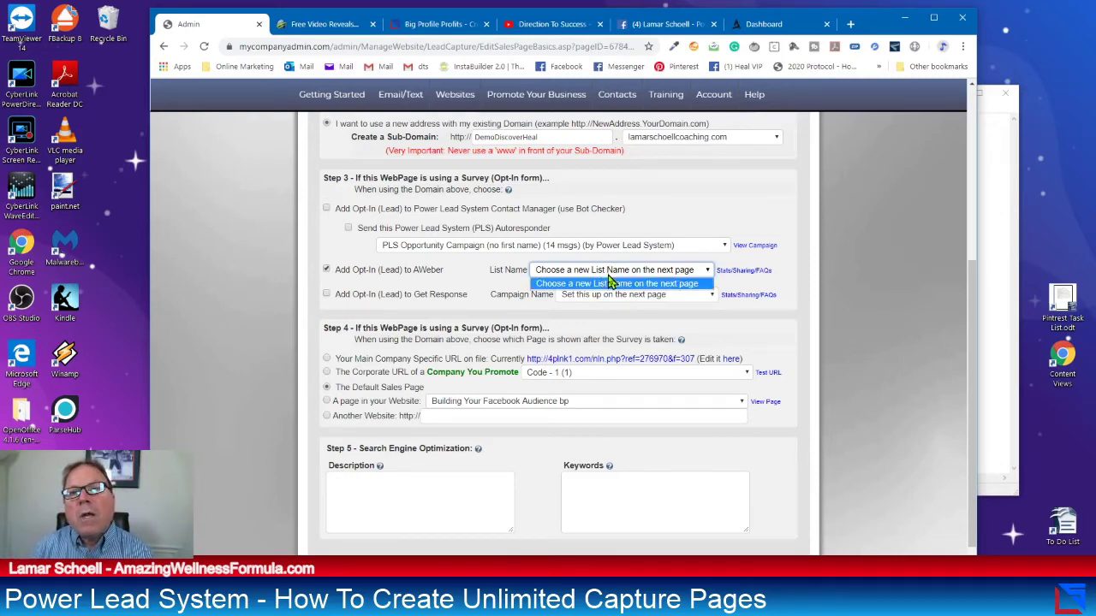
left_click(725, 220)
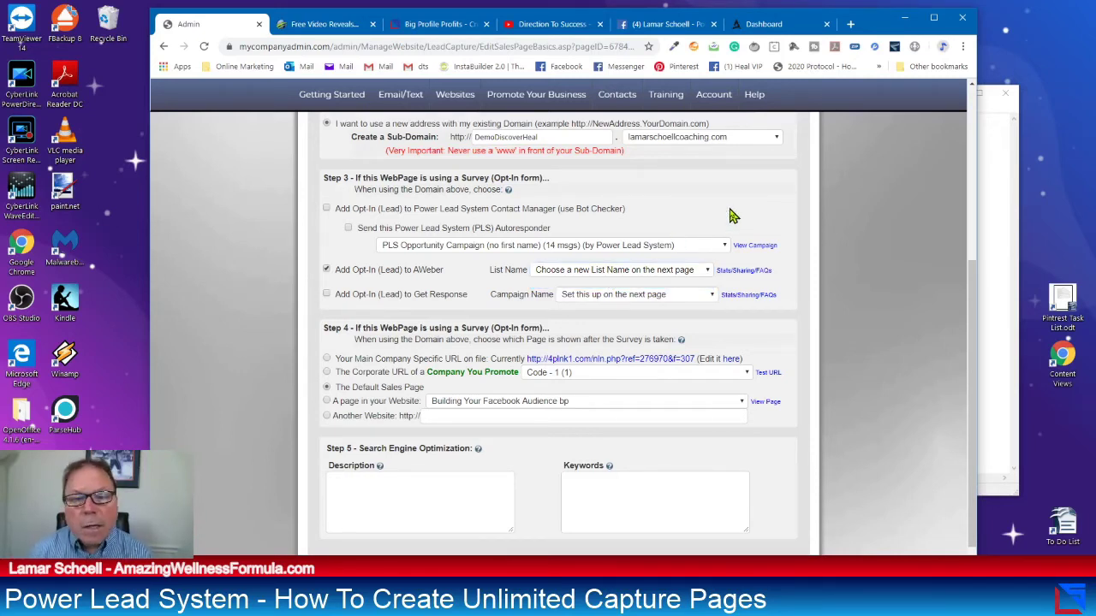
Try adding opt-ins to Get Response instead of AWeber, and revert to the Power Lead System Contact Manager only
left_click(328, 271)
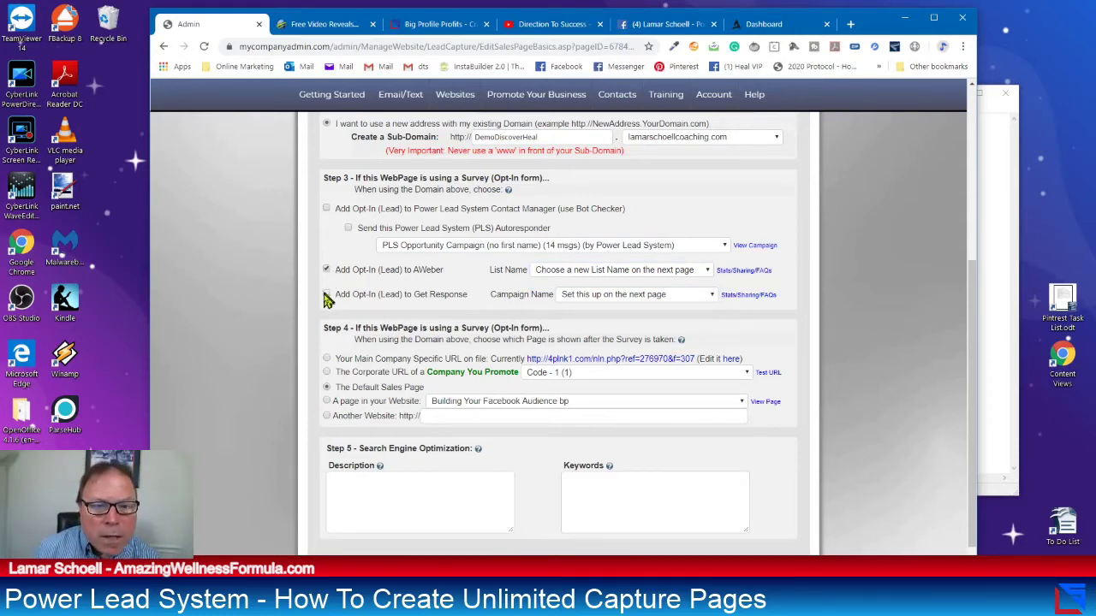
left_click(327, 294)
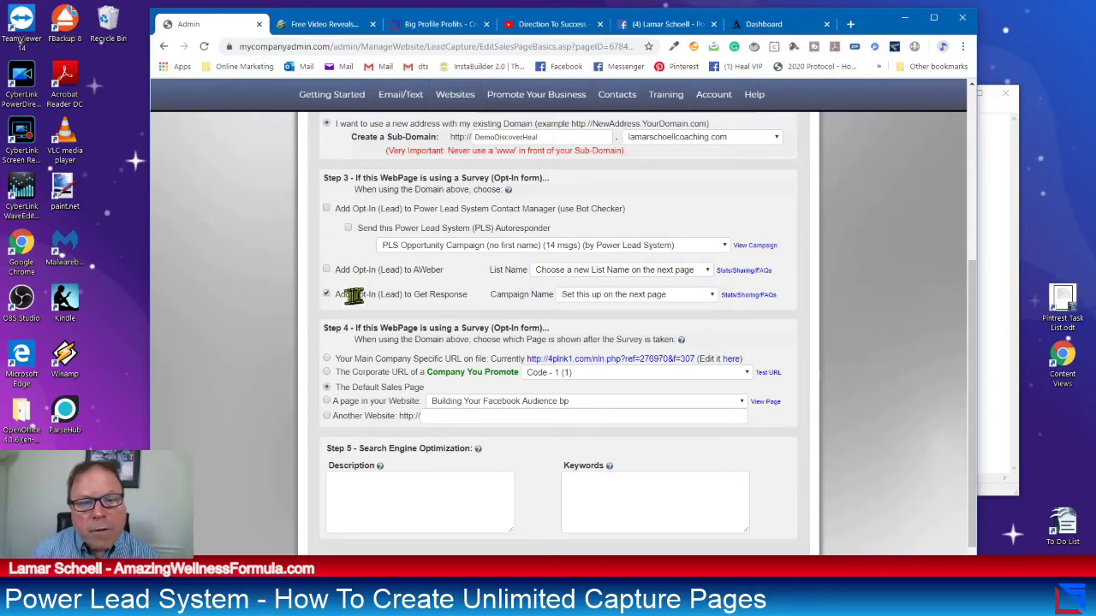
left_click(615, 294)
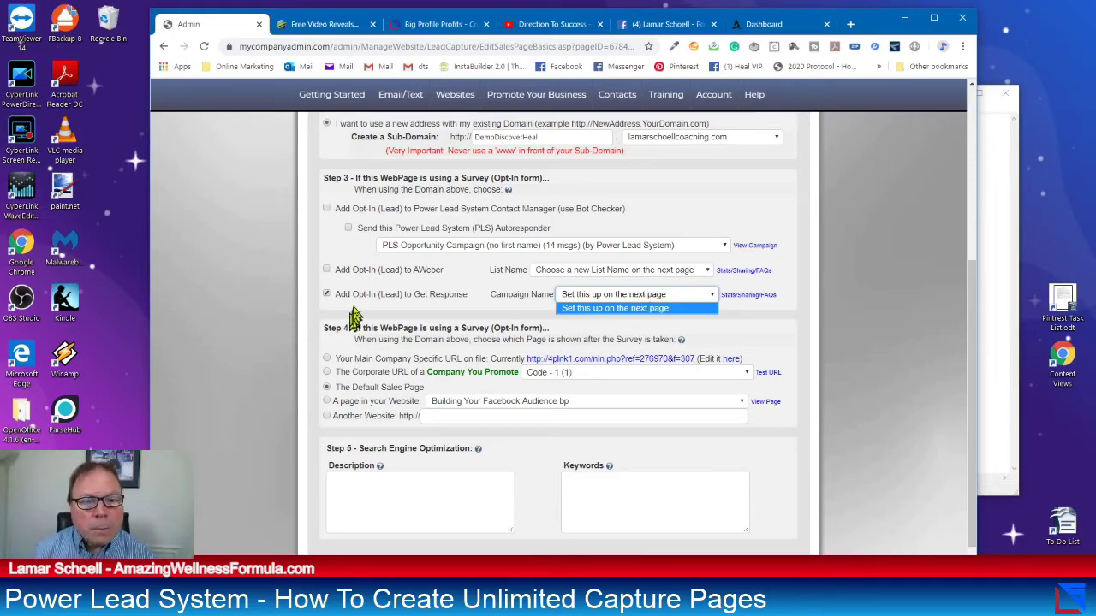
left_click(295, 253)
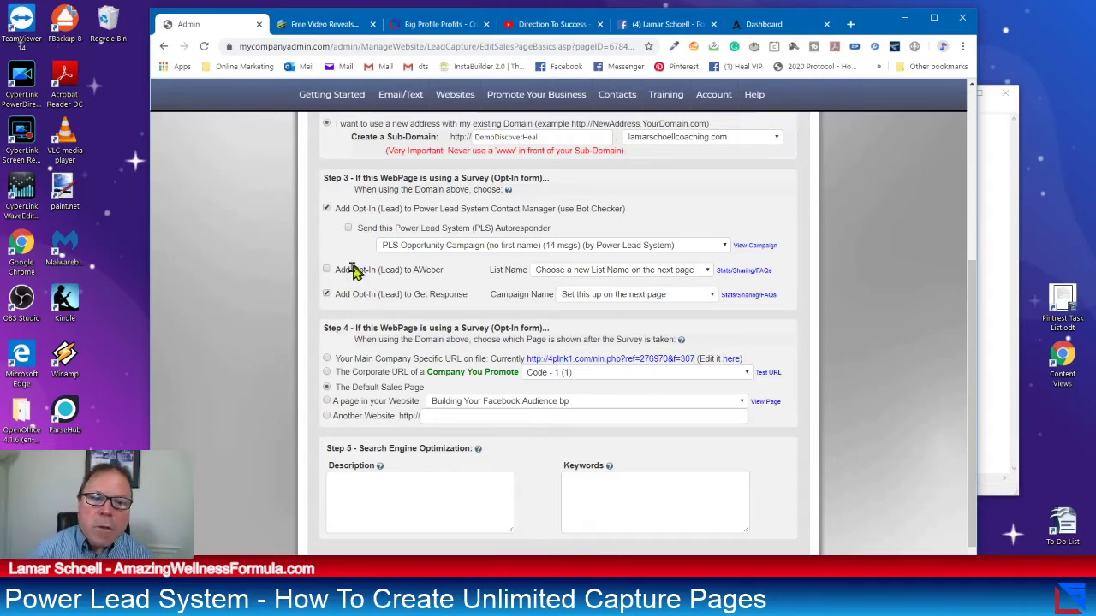
left_click(326, 294)
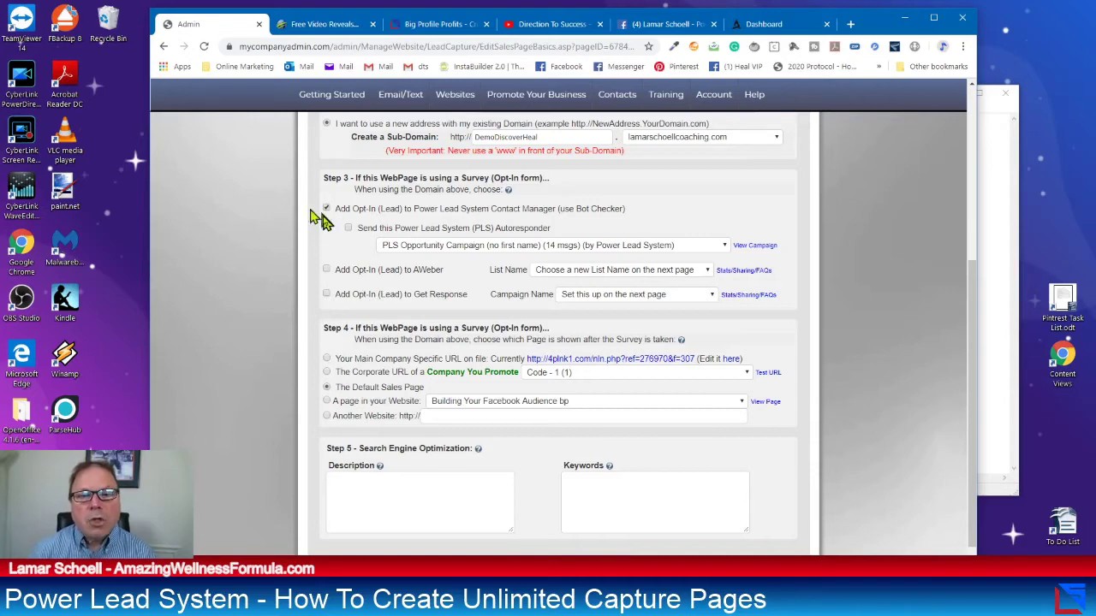
Set the page shown after the survey to the "What is PLS" page in your website
scroll(358, 231, "down", 1)
scroll(358, 231, "down", 1)
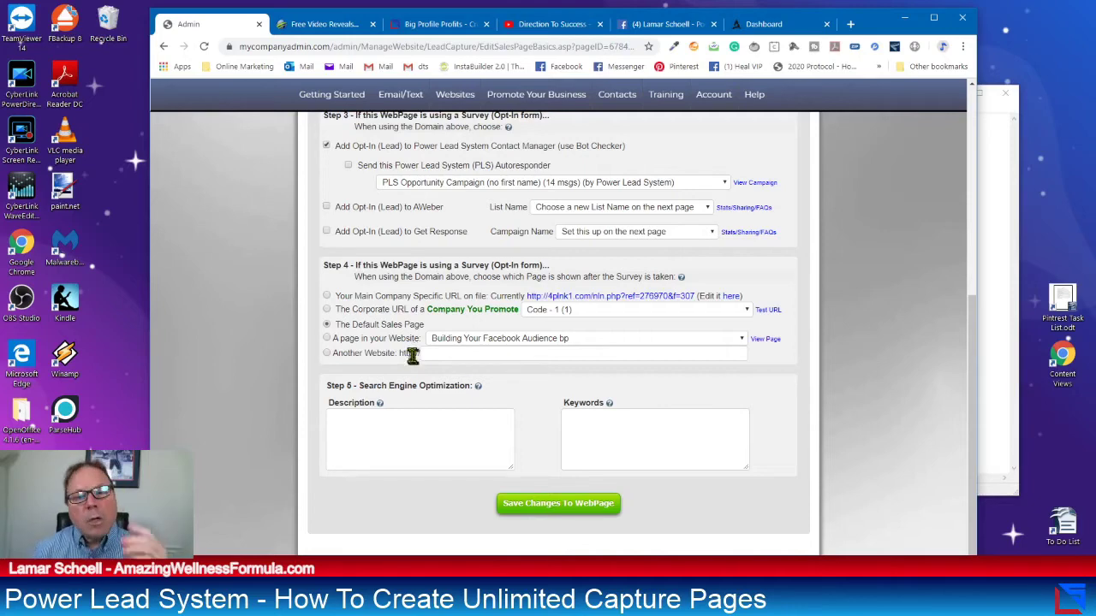
left_click(327, 340)
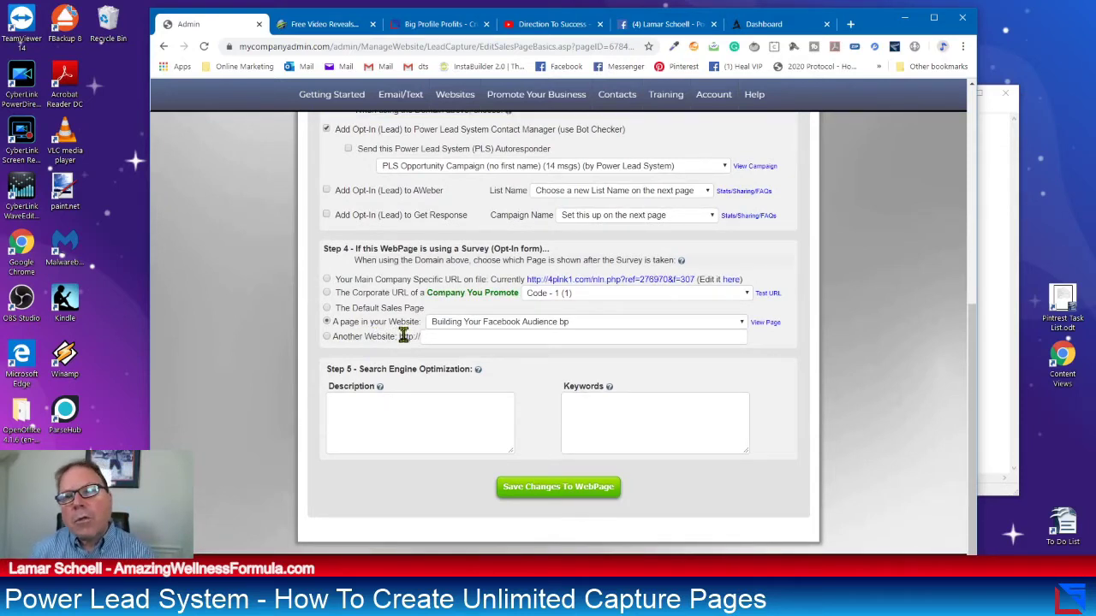
left_click(742, 325)
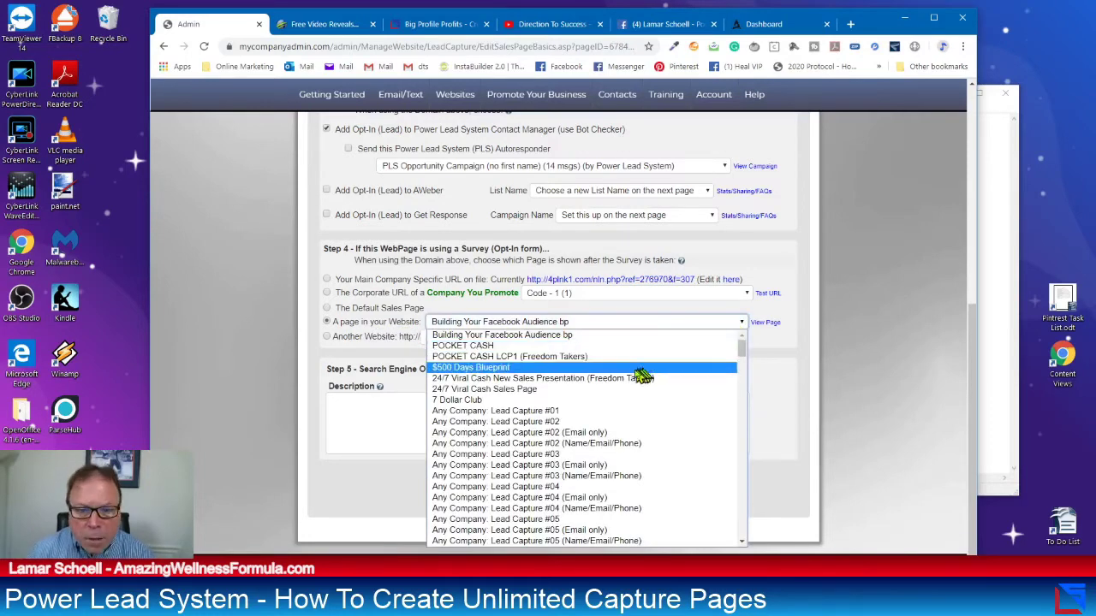
scroll(635, 378, "down", 10)
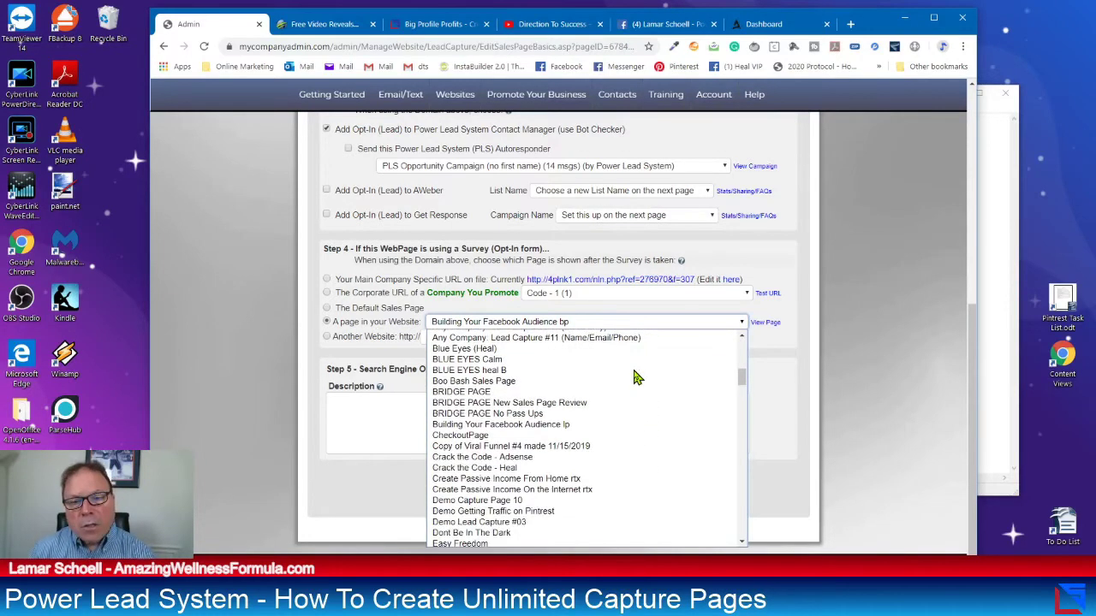
scroll(635, 378, "down", 4)
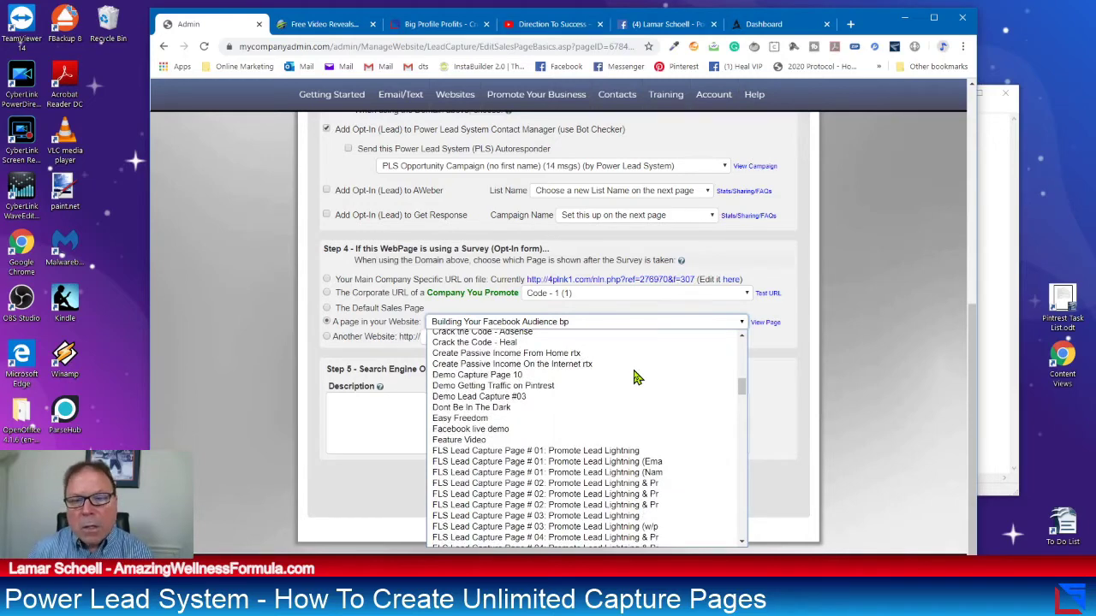
scroll(635, 377, "down", 15)
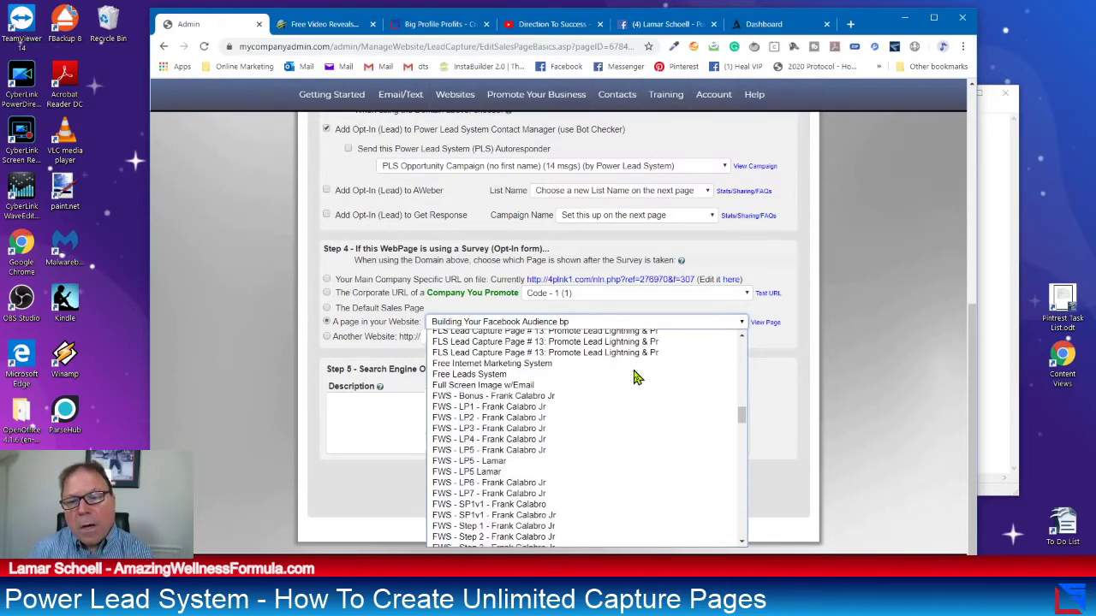
scroll(635, 378, "down", 15)
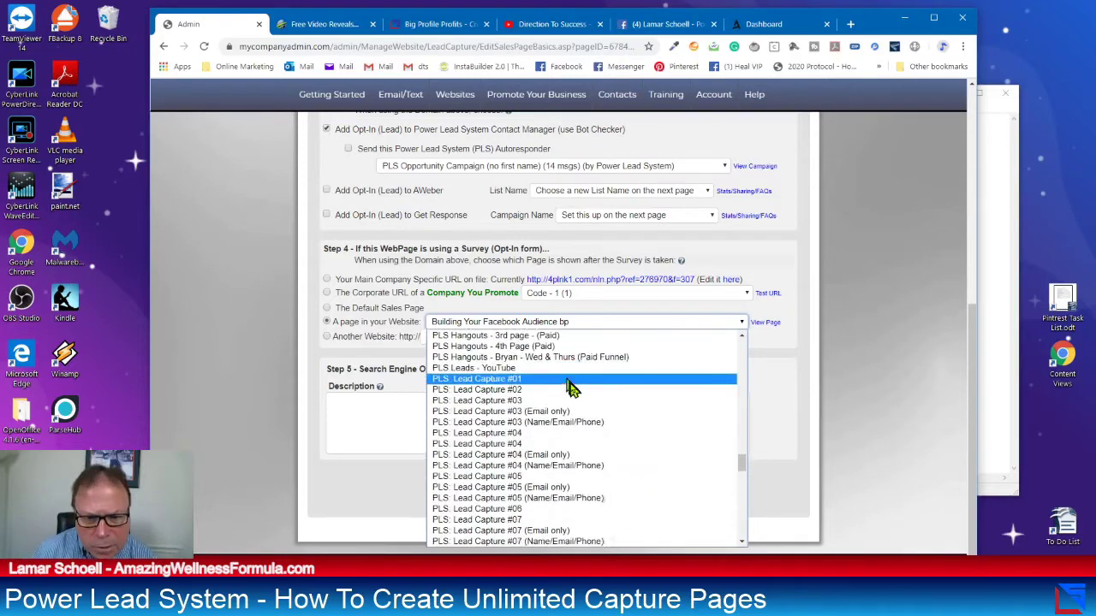
scroll(579, 390, "down", 15)
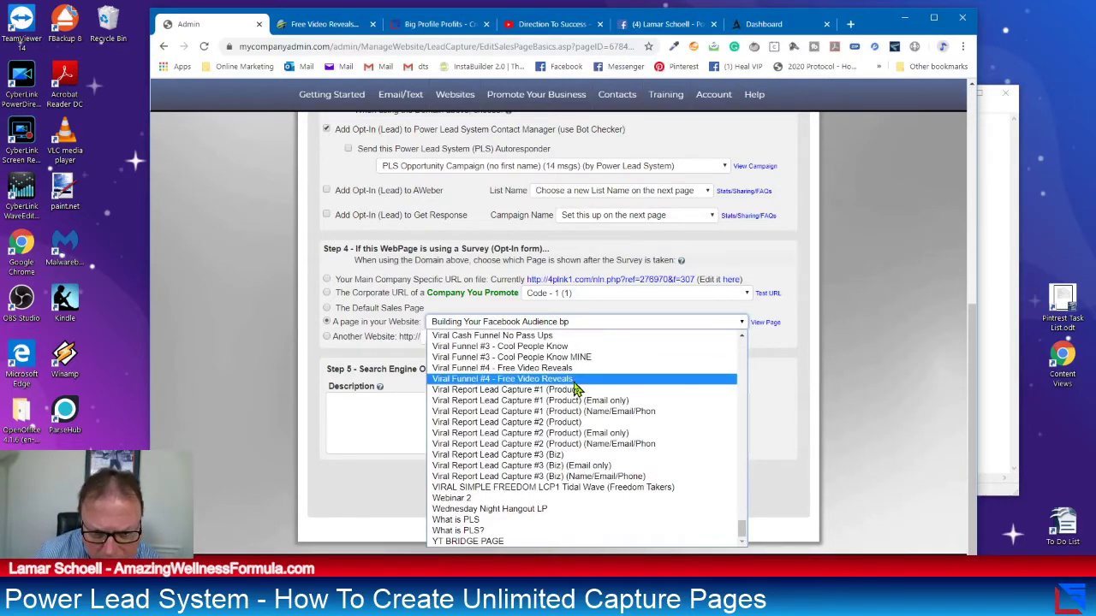
left_click(526, 522)
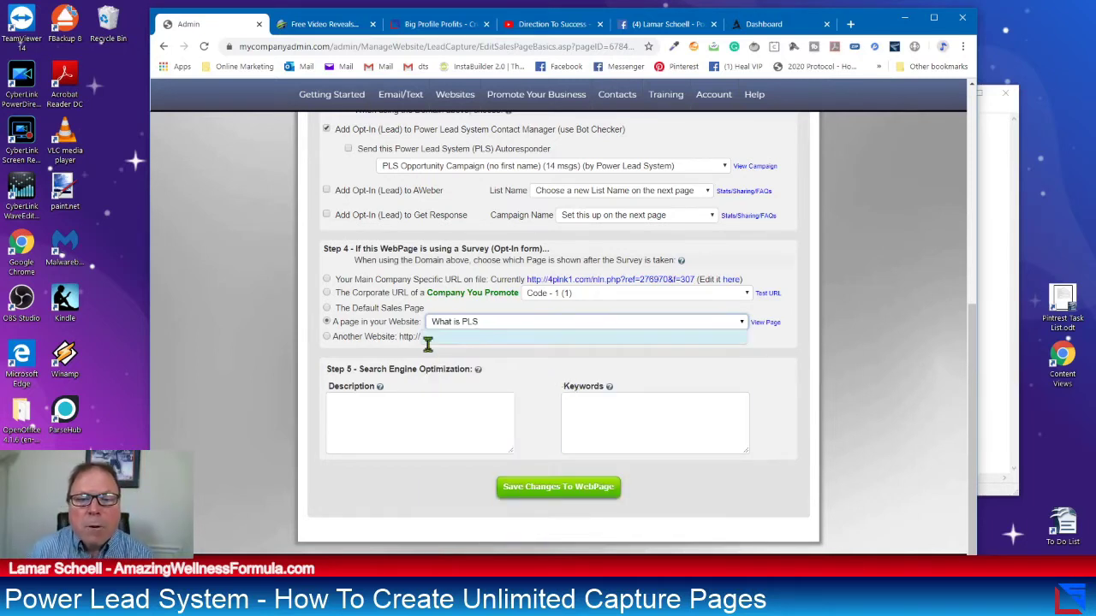
Preview the "What is PLS" page chosen to follow the survey, look through its contents and close it
left_click(765, 328)
scroll(270, 244, "down", 1)
scroll(270, 244, "down", 10)
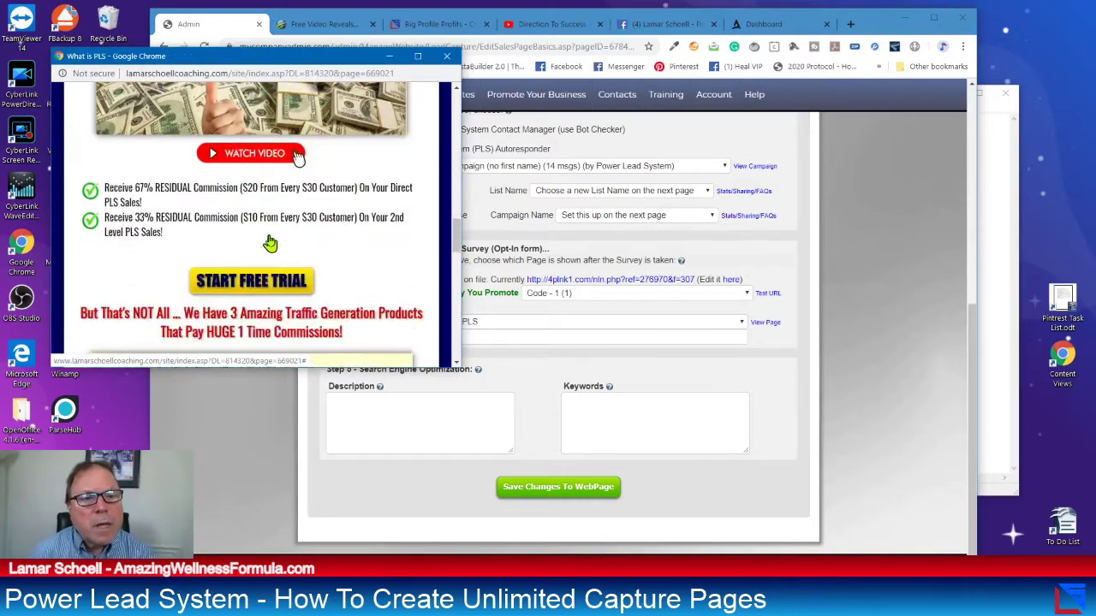
scroll(270, 244, "down", 2)
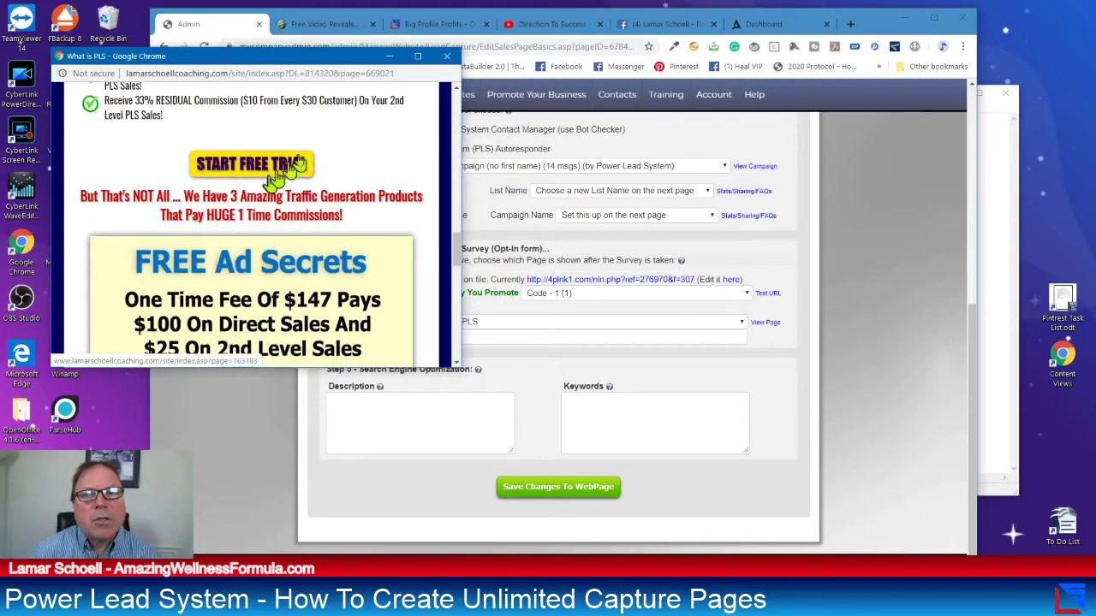
left_click(445, 57)
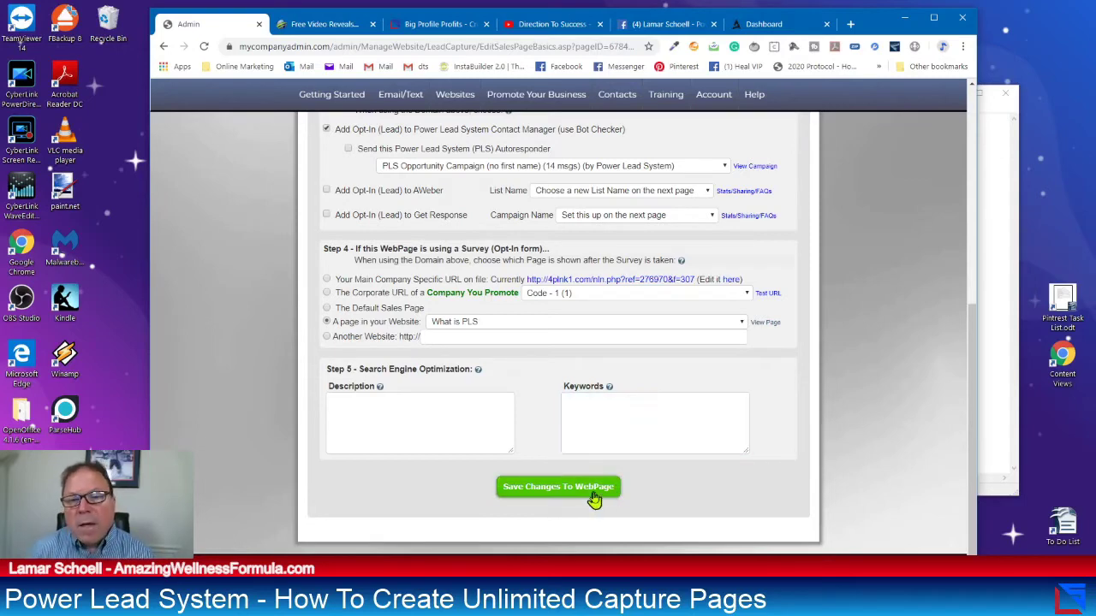
Check the webpage's title, sub-domain and opt-in settings, save them, and leave the custom background the way it is
scroll(594, 347, "up", 5)
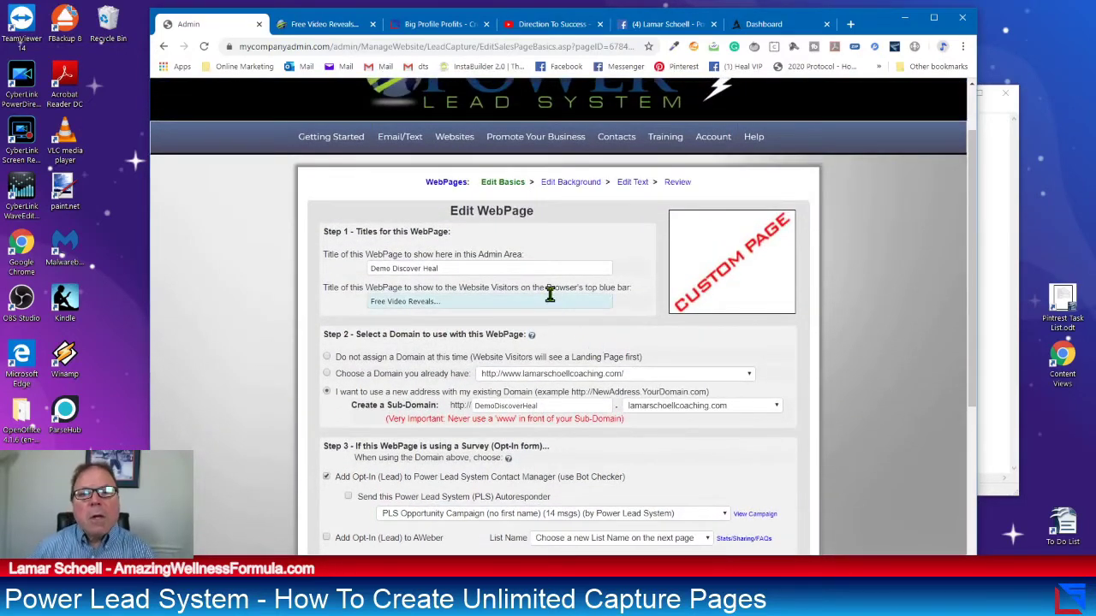
scroll(550, 295, "down", 1)
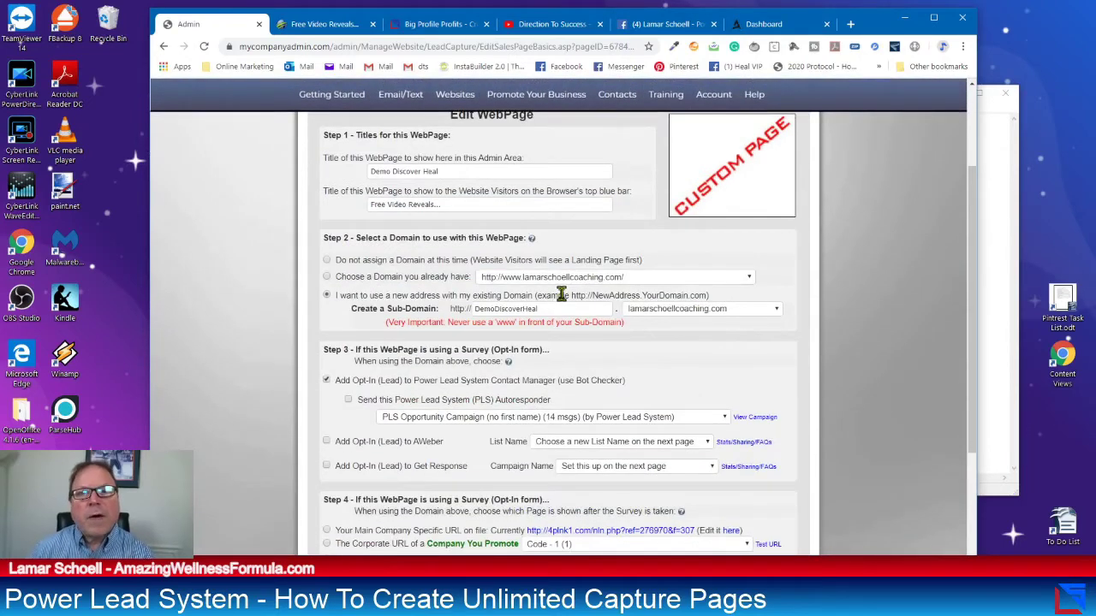
left_click(503, 312)
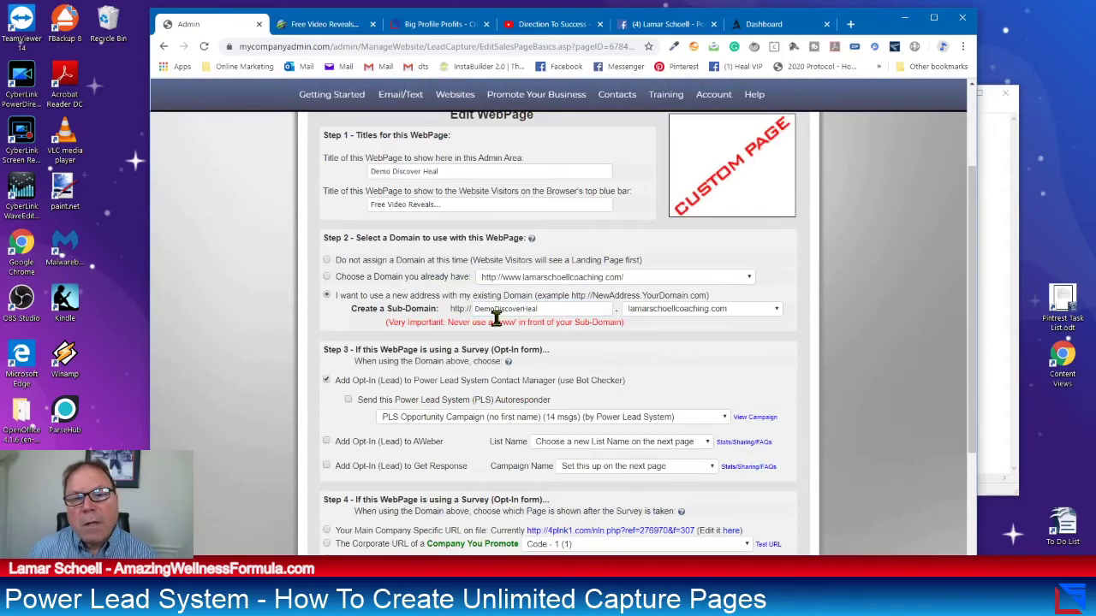
scroll(530, 318, "down", 1)
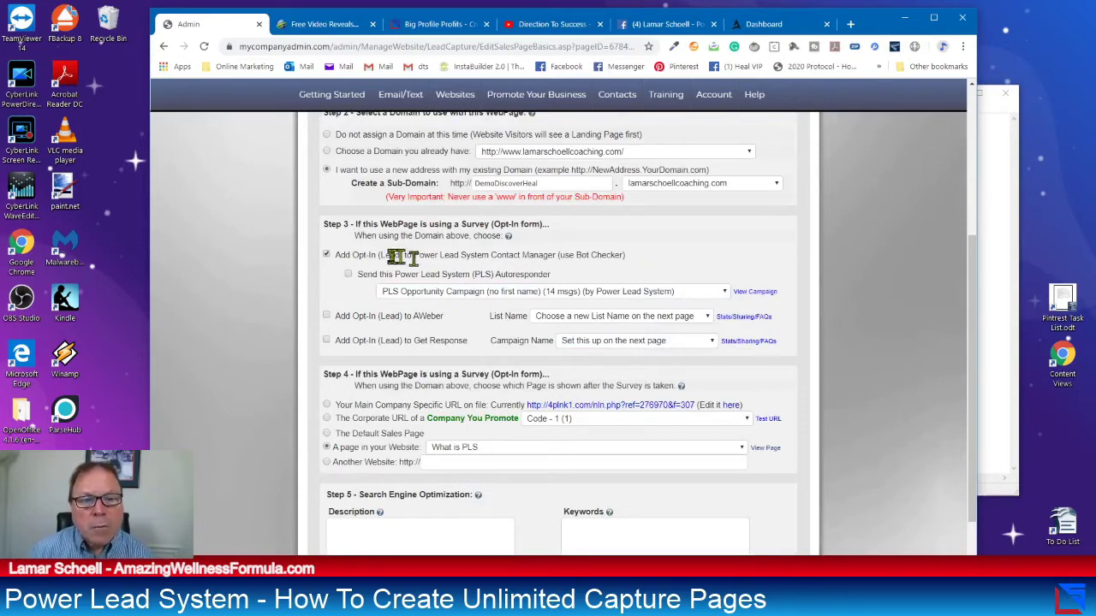
scroll(362, 321, "down", 1)
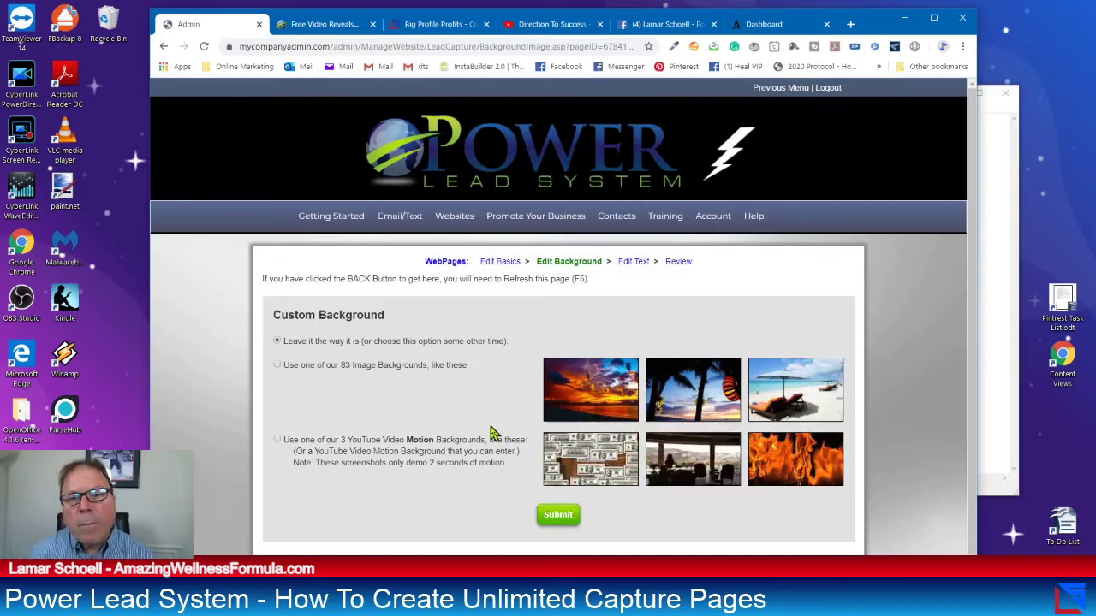
scroll(489, 426, "down", 1)
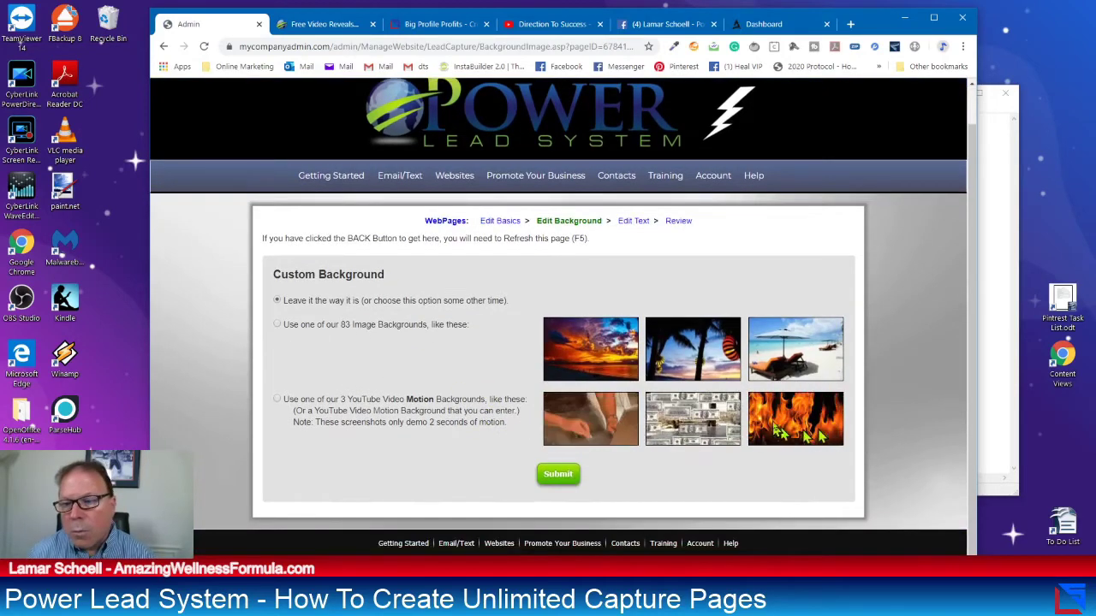
left_click(561, 476)
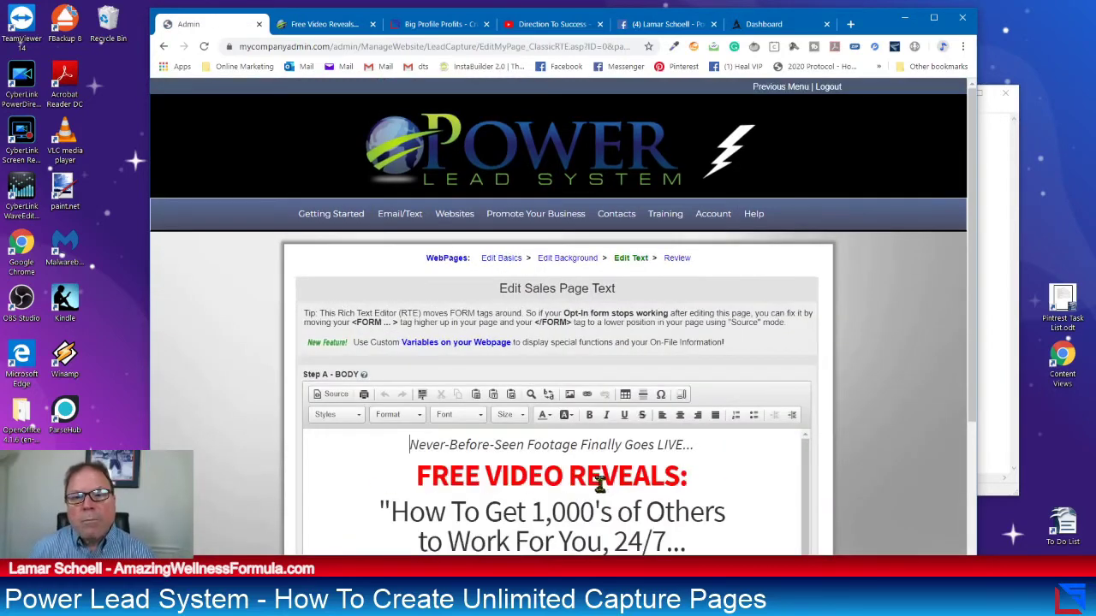
Delete the "Never-Before-Seen Footage Finally Goes LIVE..." line from the sales page body
scroll(593, 454, "down", 1)
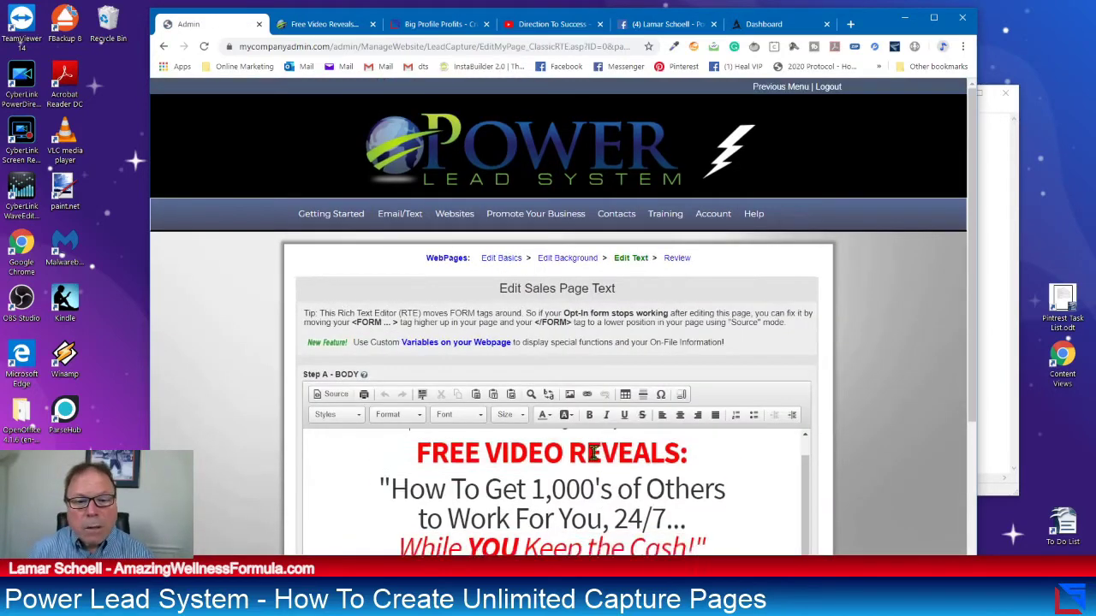
scroll(589, 450, "up", 1)
scroll(886, 367, "down", 3)
scroll(886, 367, "down", 1)
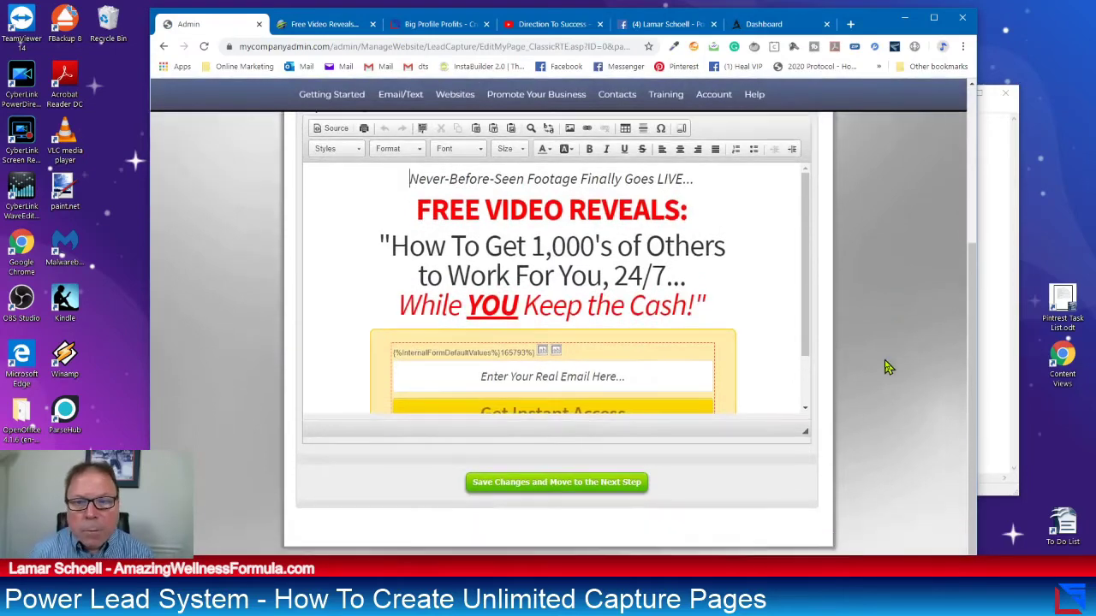
scroll(885, 367, "up", 1)
left_click(445, 257)
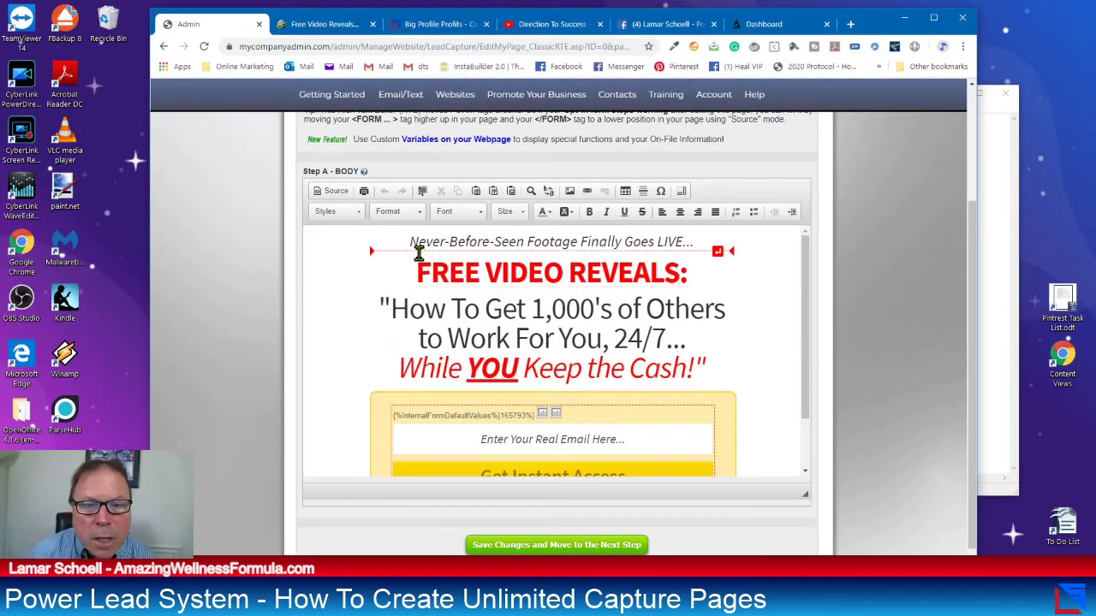
key("shift+End")
key("Delete")
key("Delete")
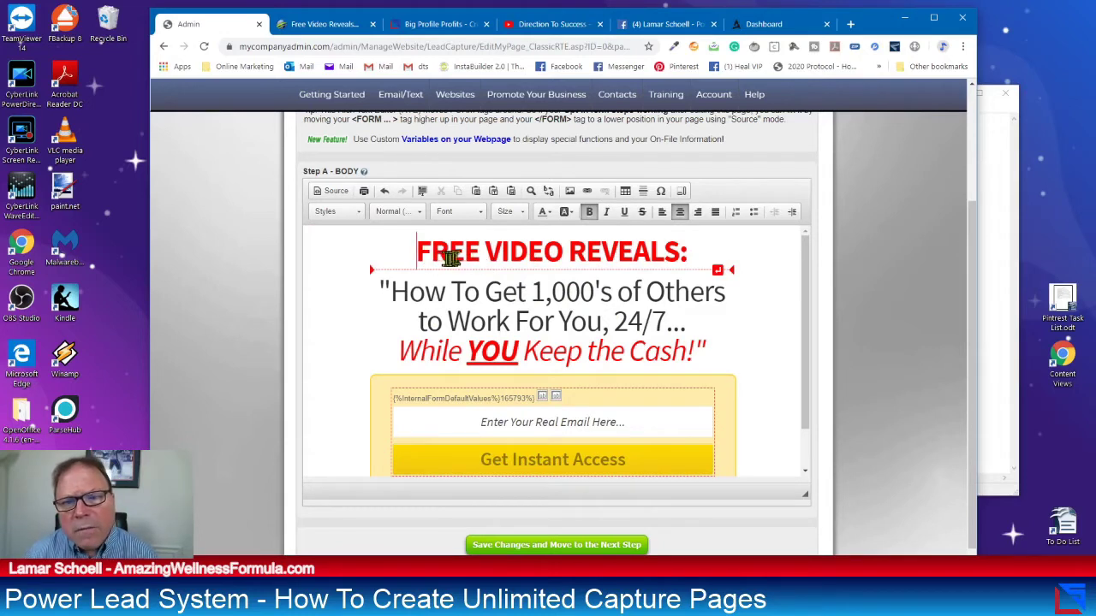
Delete the "How To Get 1,000's of Others to Work For You..." sub-headline through "Keep the Cash!", keeping only its opening quote and "H"
left_click(409, 292)
key("shift+End")
key("shift+Down")
key("shift+Down")
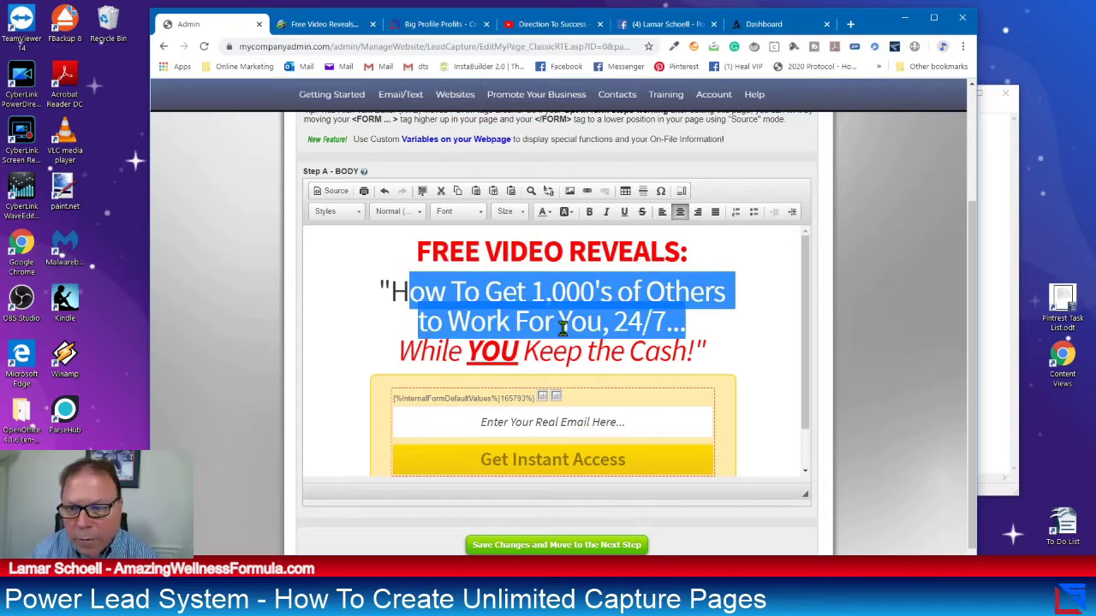
key("Delete")
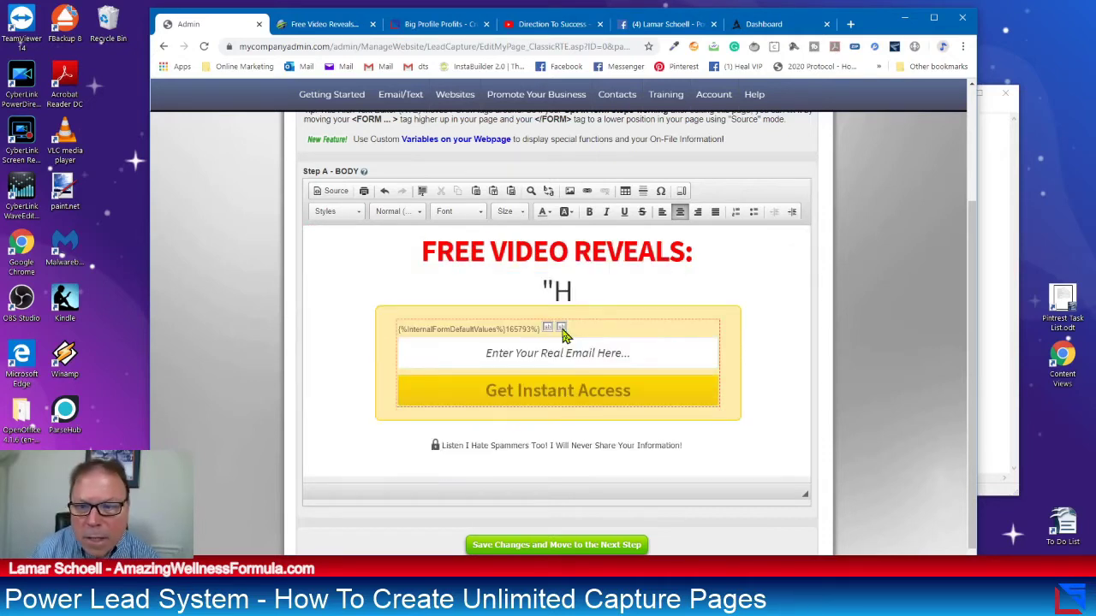
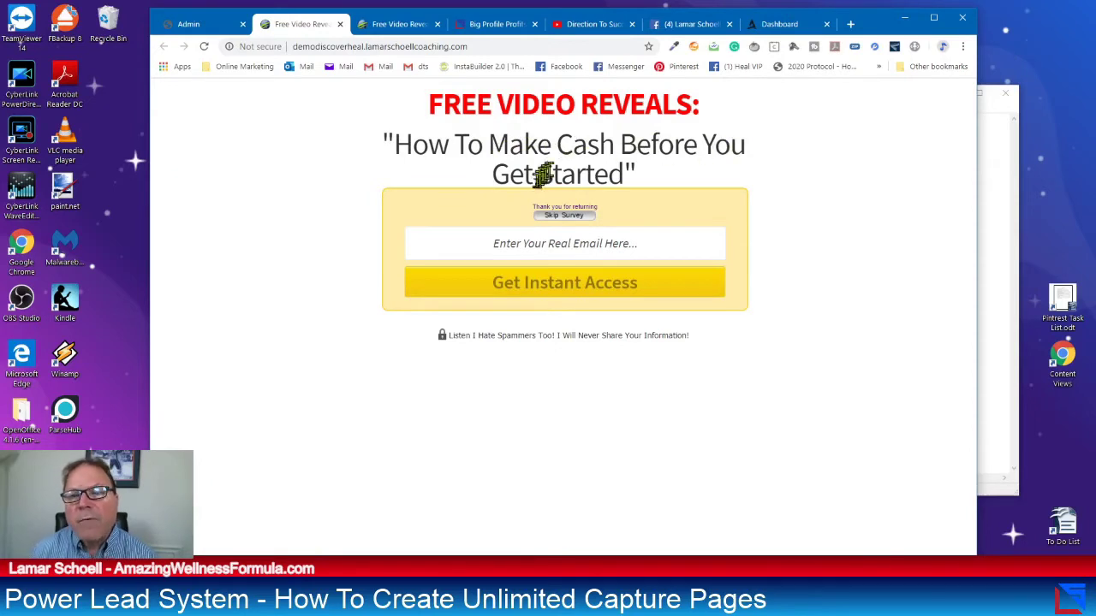
Submit a test opt-in on the live capture page using a saved e-mail address
left_click(553, 248)
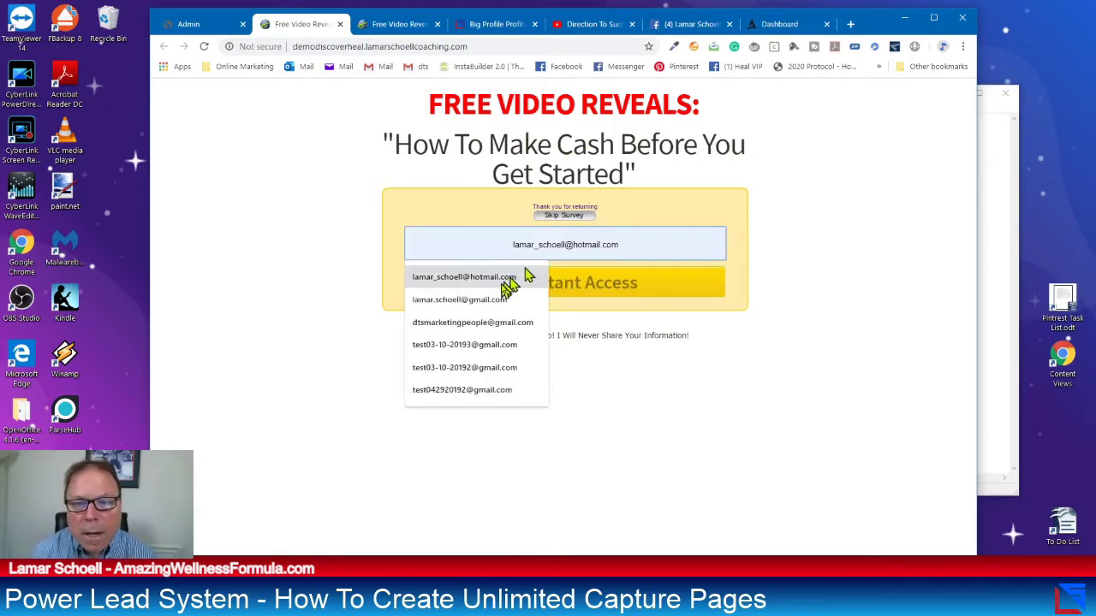
left_click(507, 285)
left_click(550, 287)
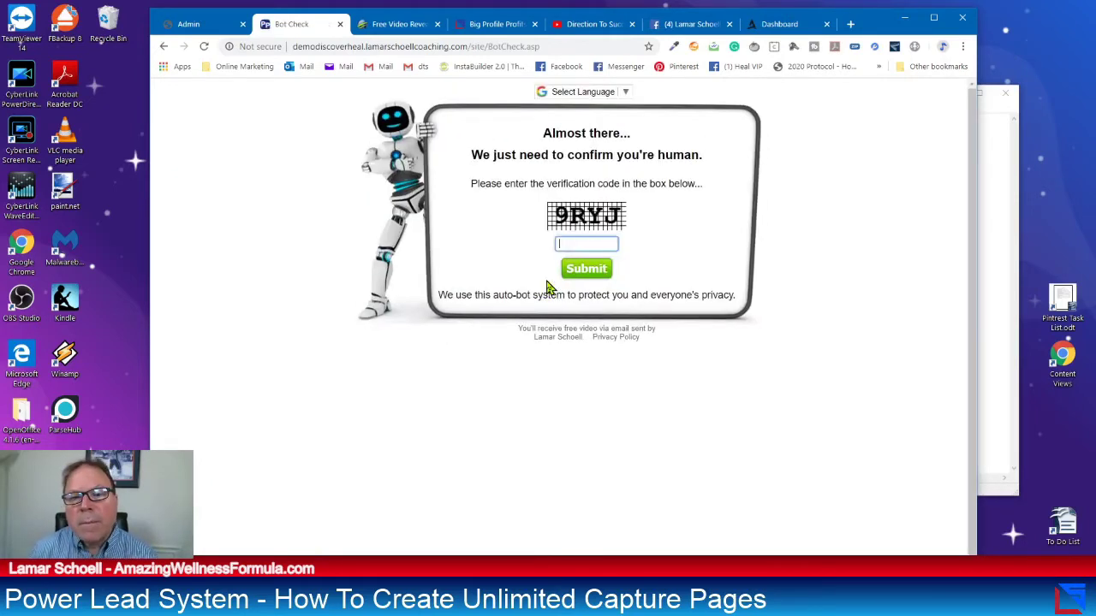
Enter the displayed verification code in the bot check and submit it
left_click(565, 245)
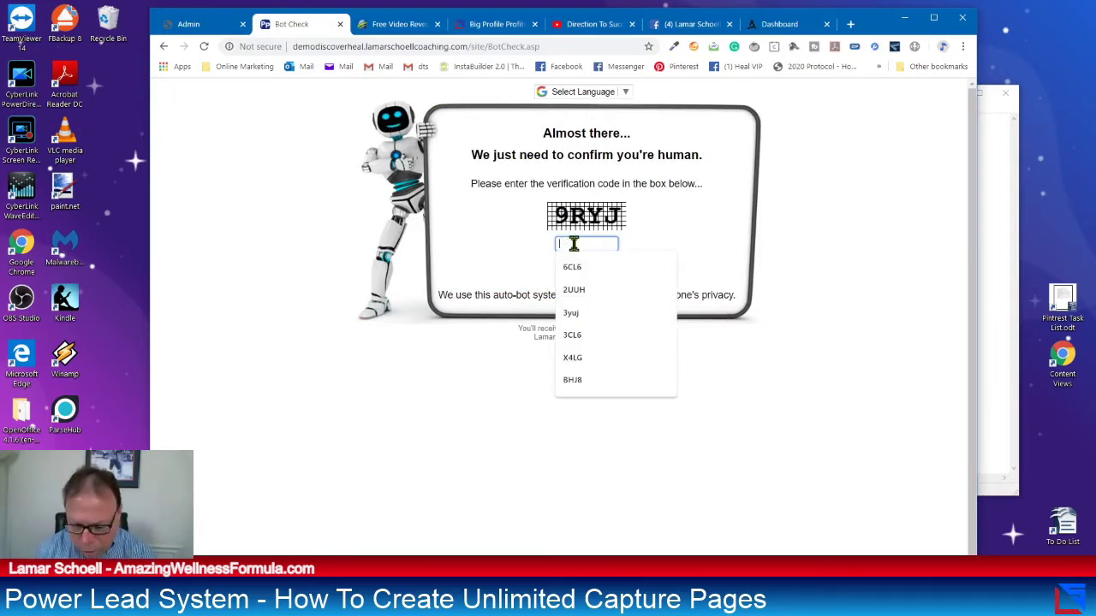
type("9")
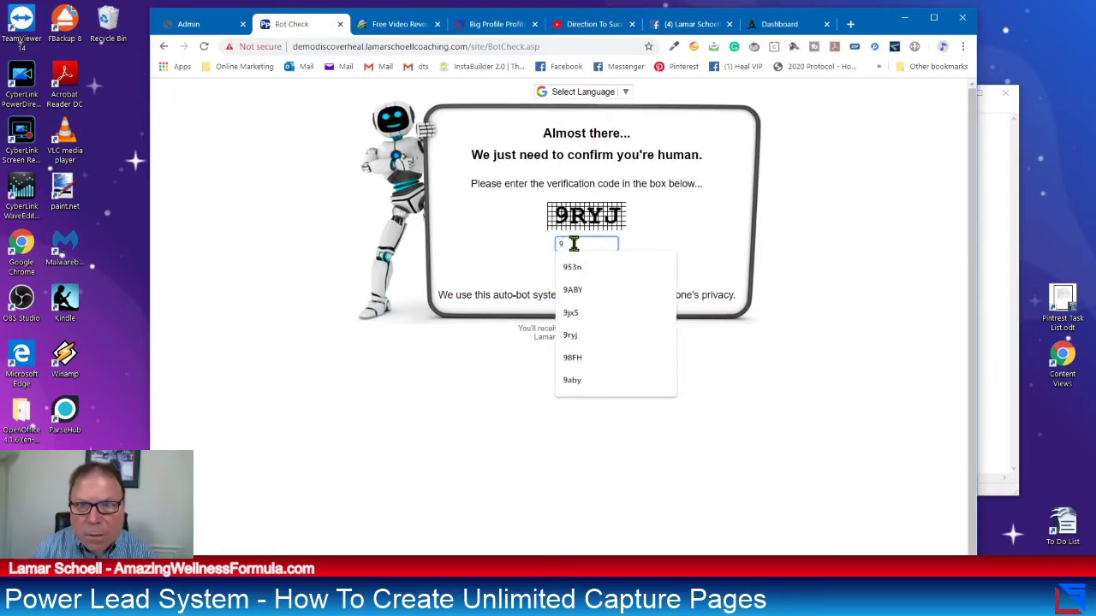
type("ry")
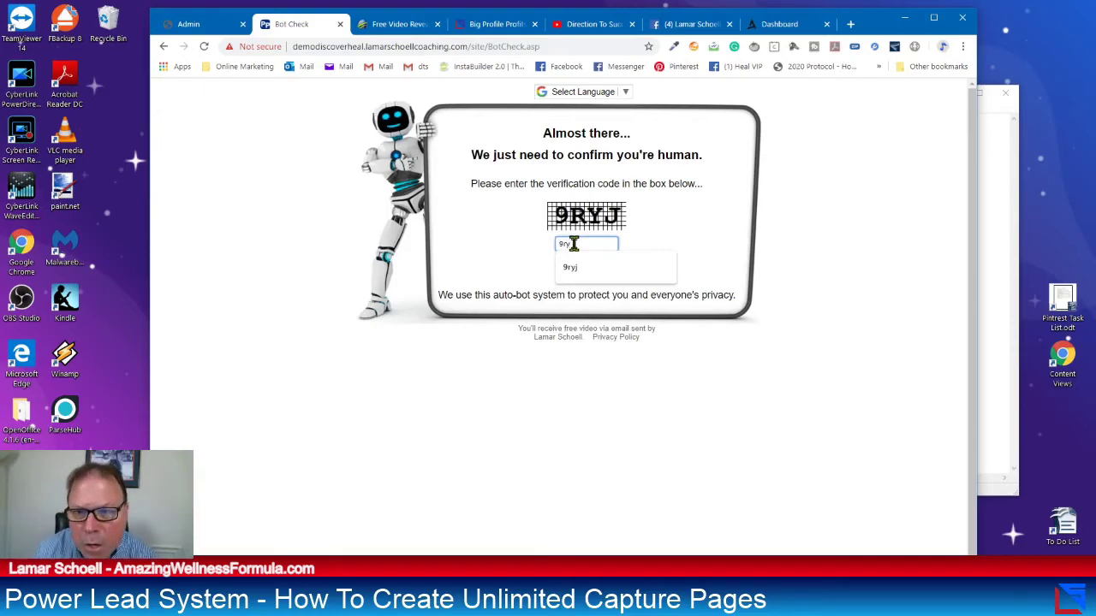
type("j")
left_click(591, 276)
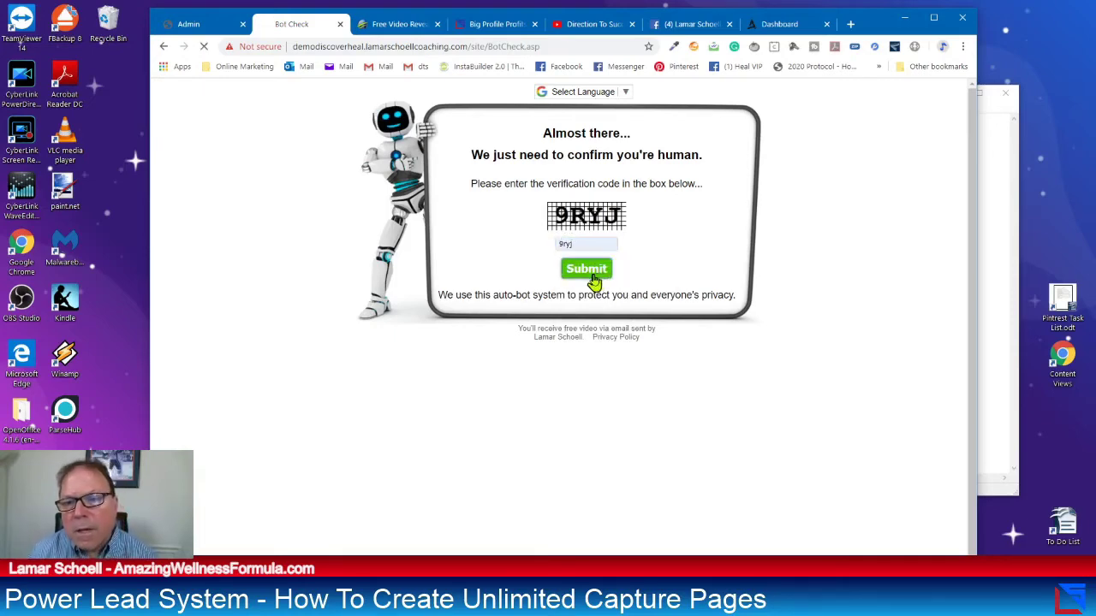
Look through the "What is PLS" page that follows the opt-in and close it
scroll(613, 280, "down", 2)
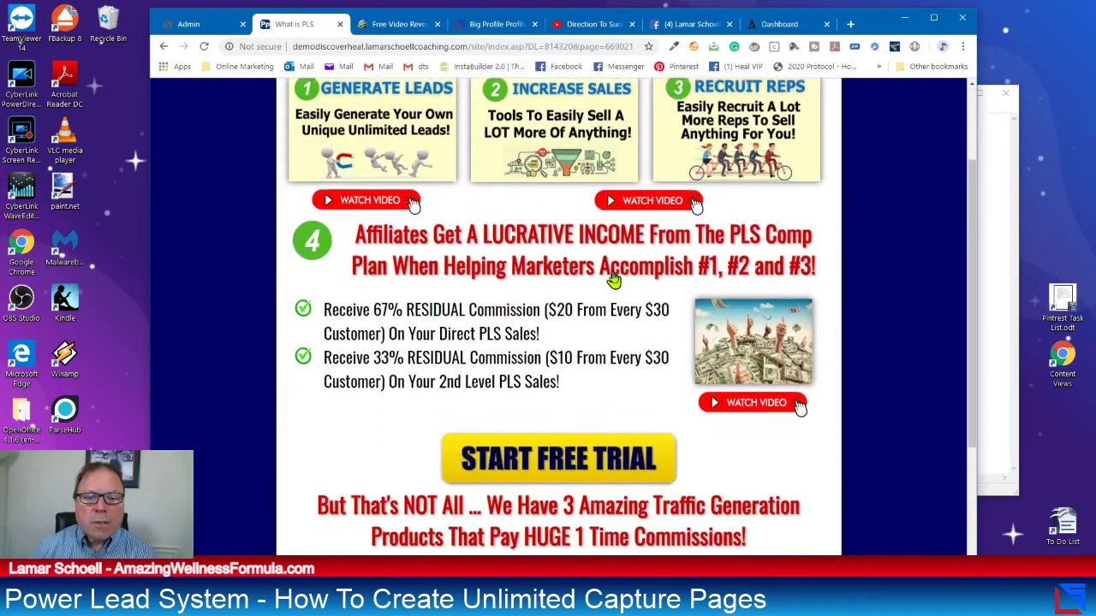
scroll(614, 280, "down", 3)
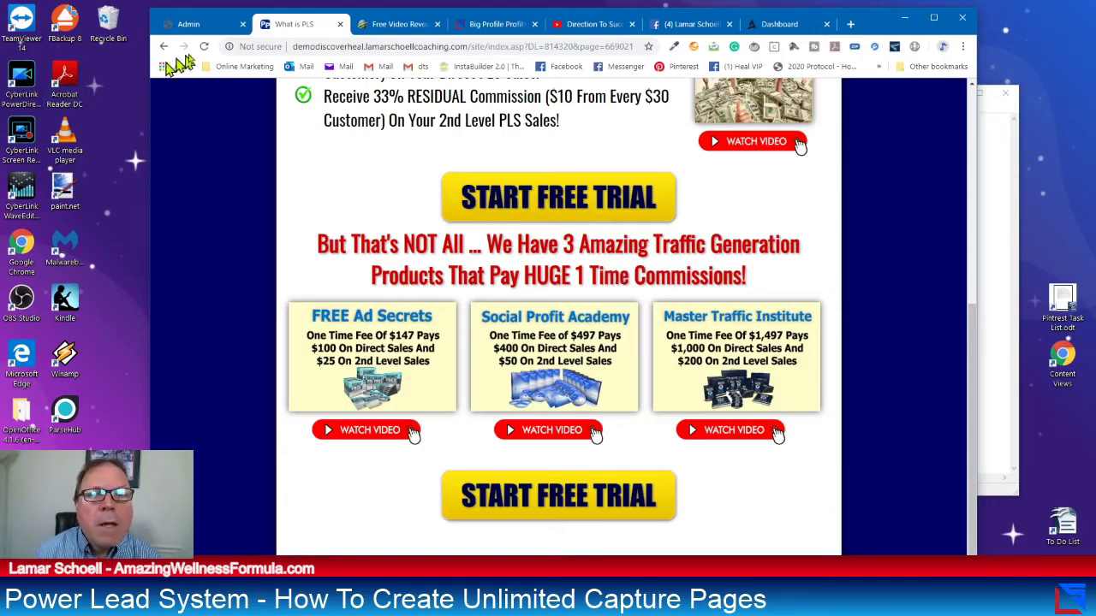
left_click(339, 24)
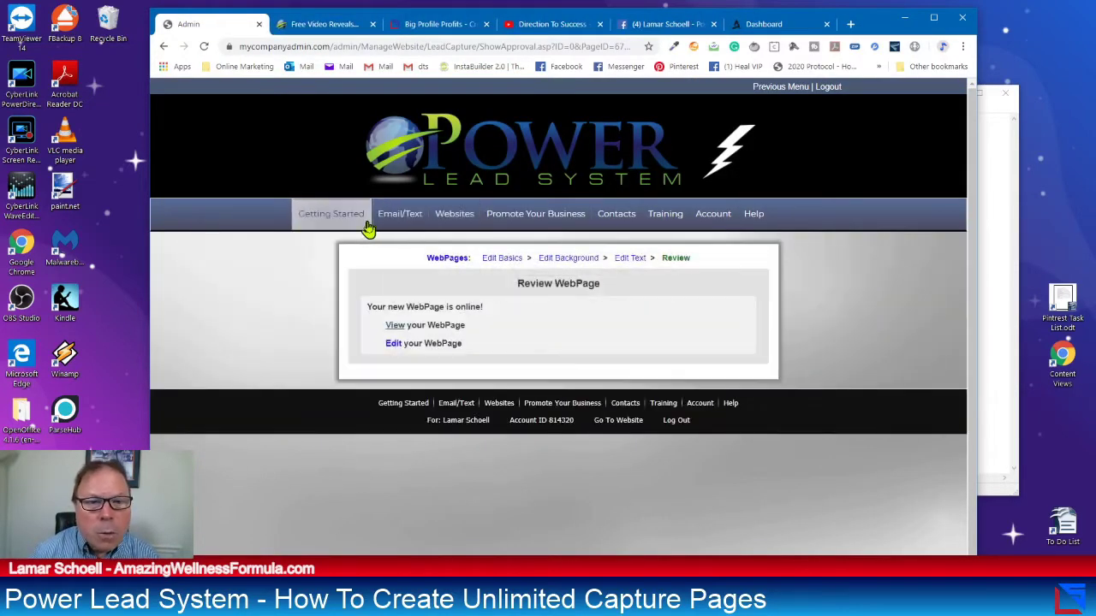
Open the "Demo Discover Heal" webpage for editing from your webpages and review its domain, autoresponder and follow-up page settings
mouse_move(441, 224)
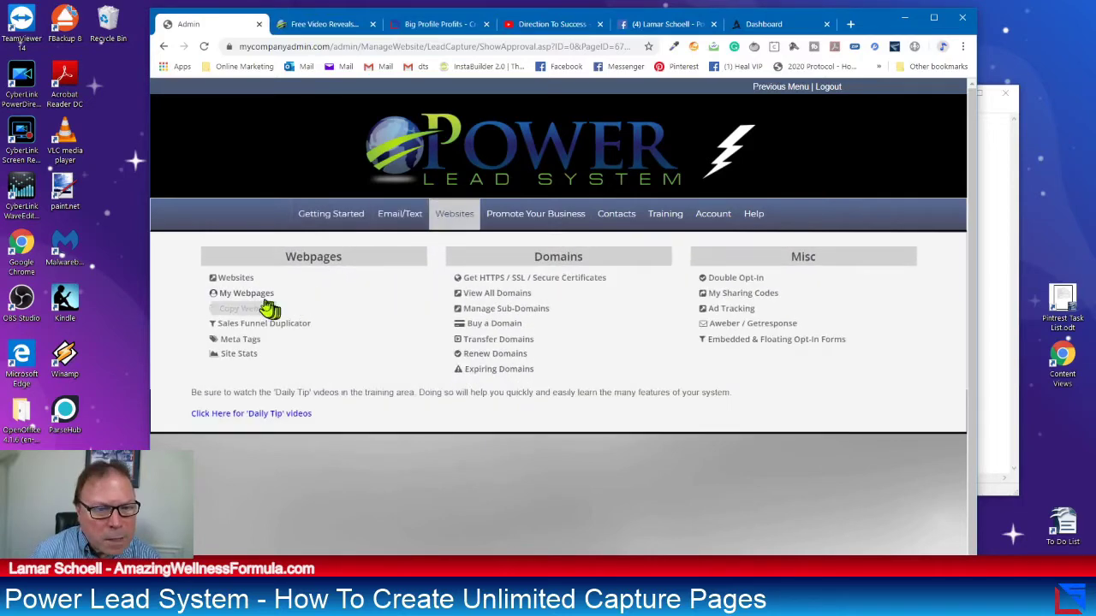
left_click(256, 293)
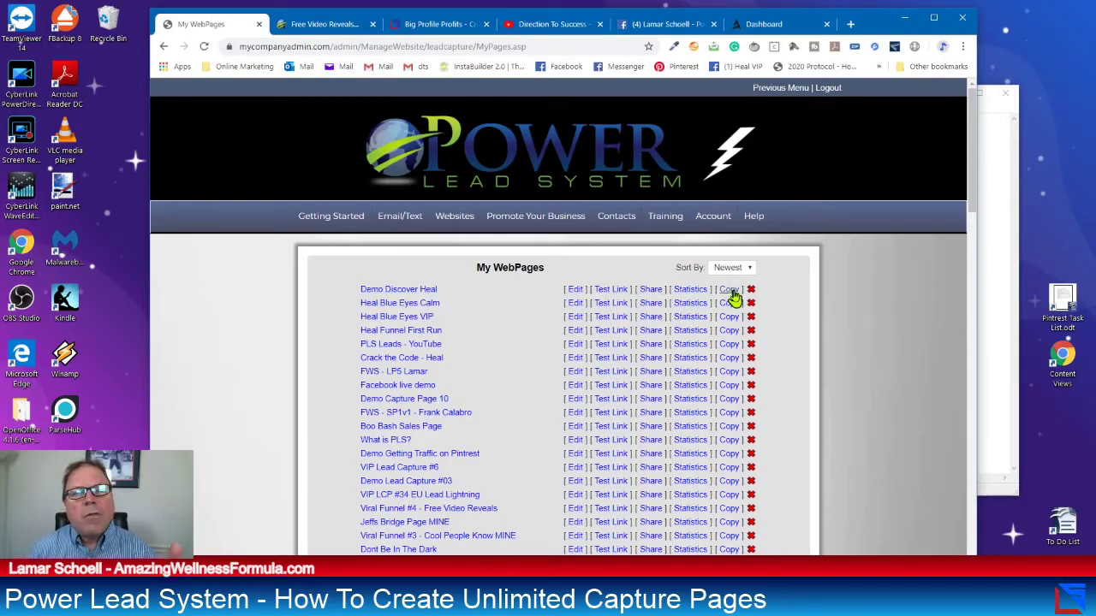
left_click(572, 292)
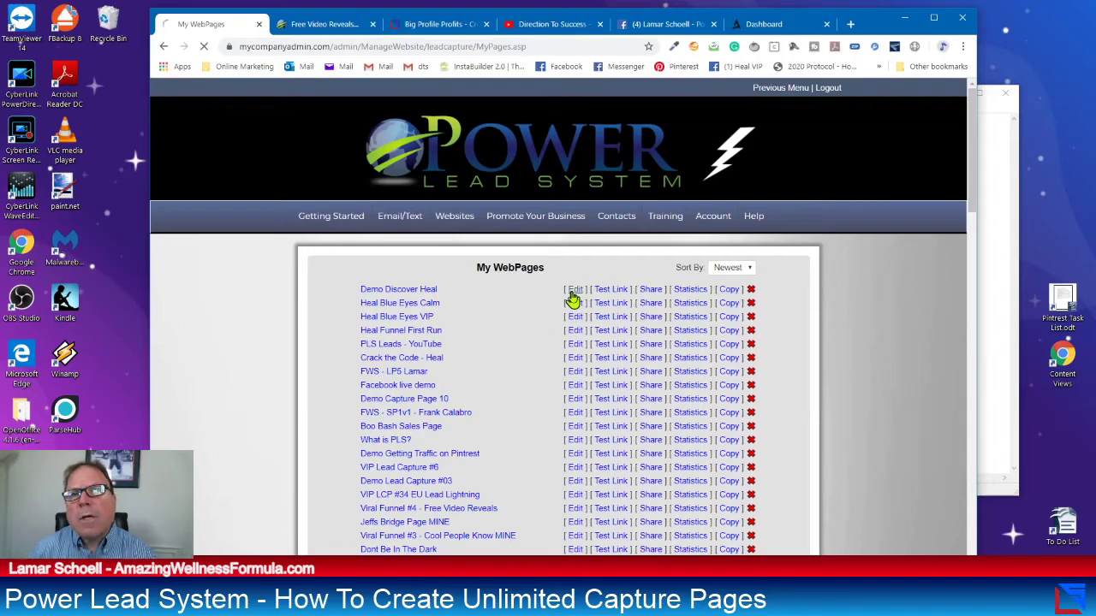
scroll(551, 319, "down", 3)
scroll(548, 315, "up", 2)
scroll(434, 268, "down", 2)
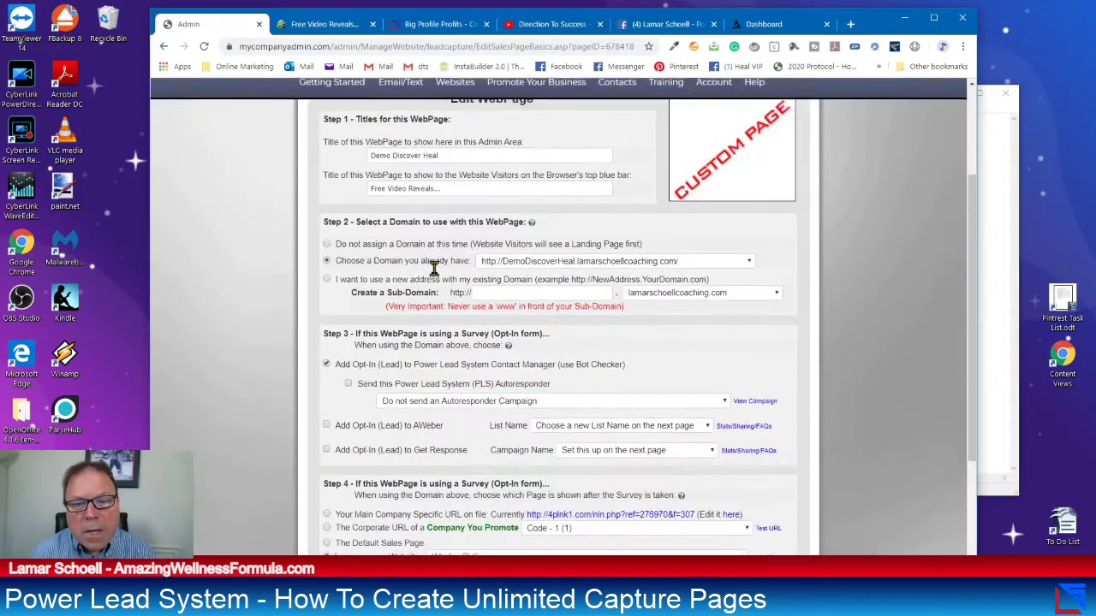
left_click(511, 264)
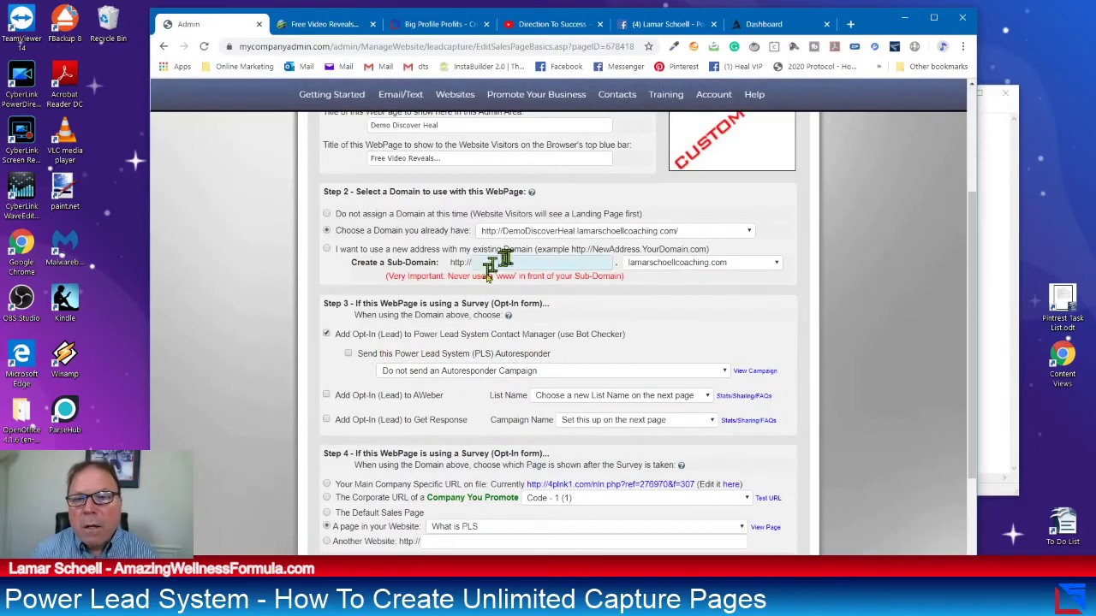
scroll(565, 252, "down", 2)
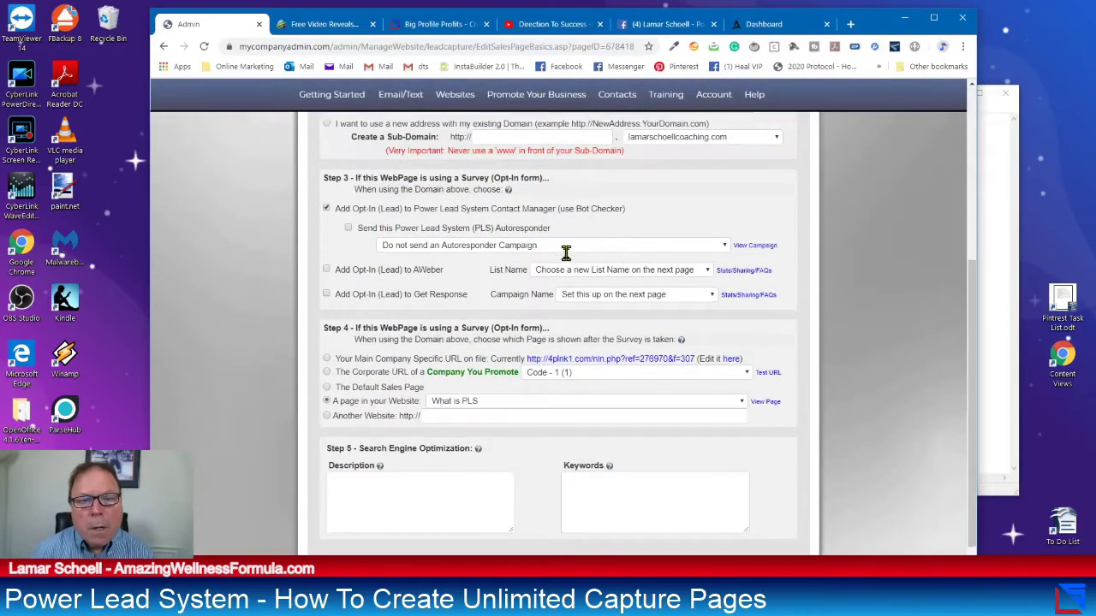
scroll(432, 271, "down", 1)
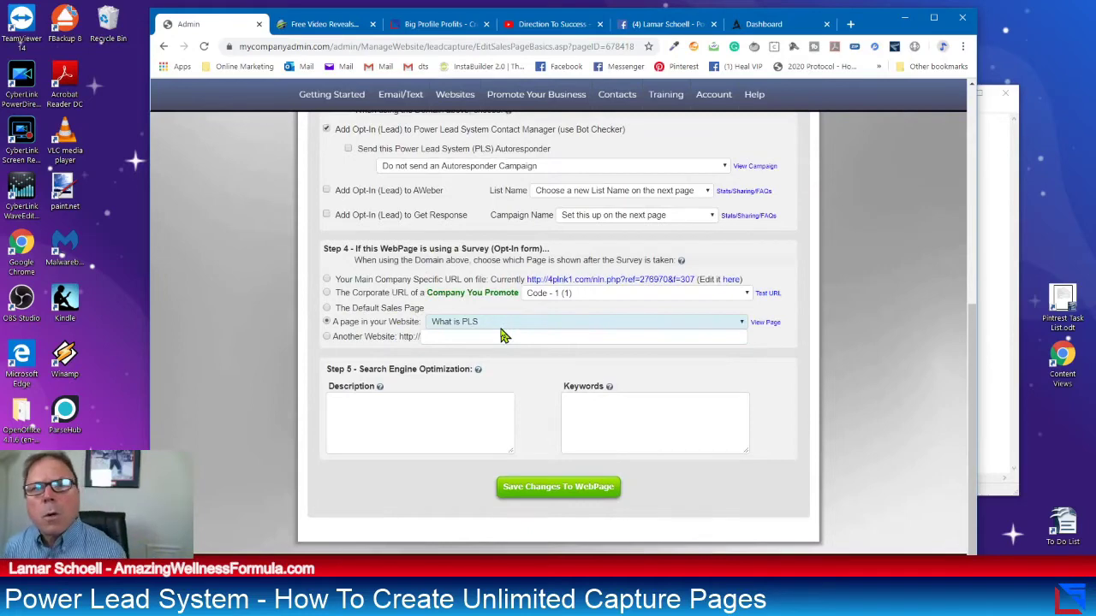
Switch to the "Big Profile Profits – Creating An Amazing Facebook Profile Cover" page
mouse_move(389, 101)
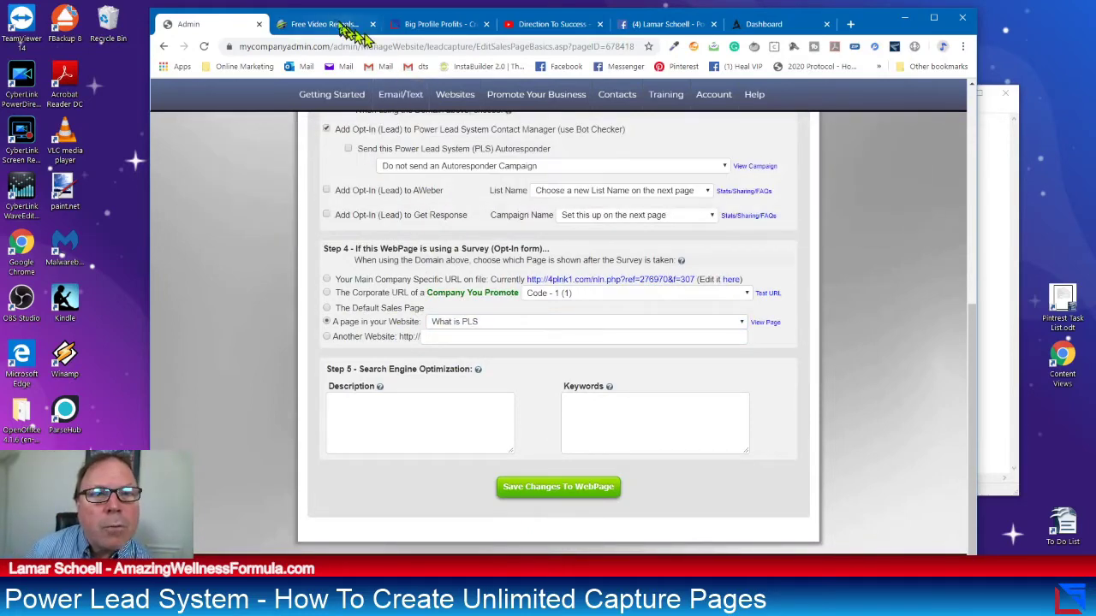
left_click(337, 26)
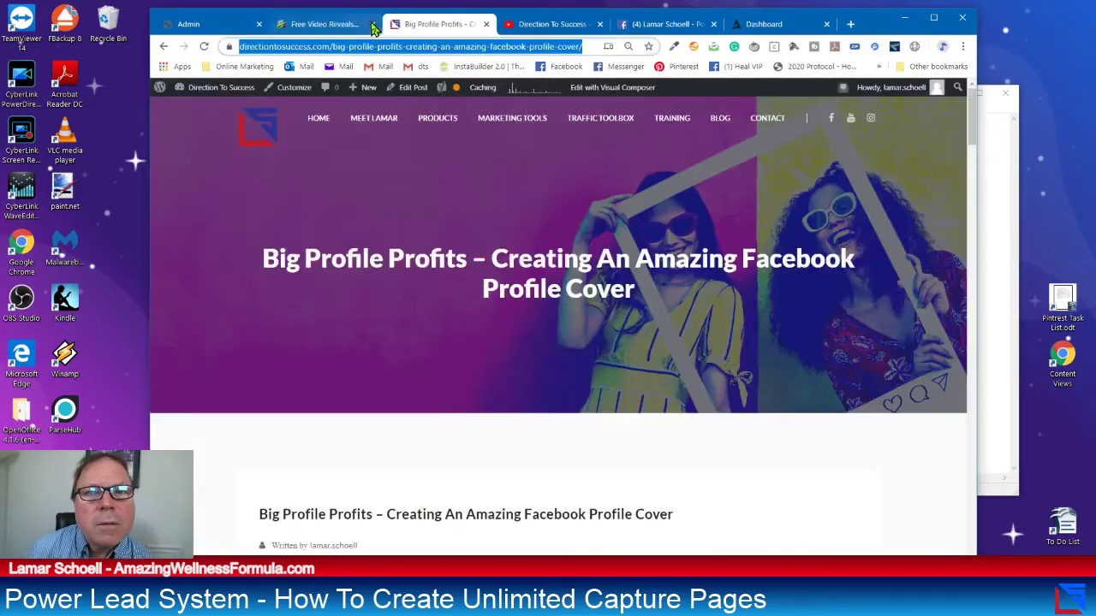
Close the "Free Video Reveals" page and open the sales pages list in the Discover Heal marketing dashboard
left_click(373, 24)
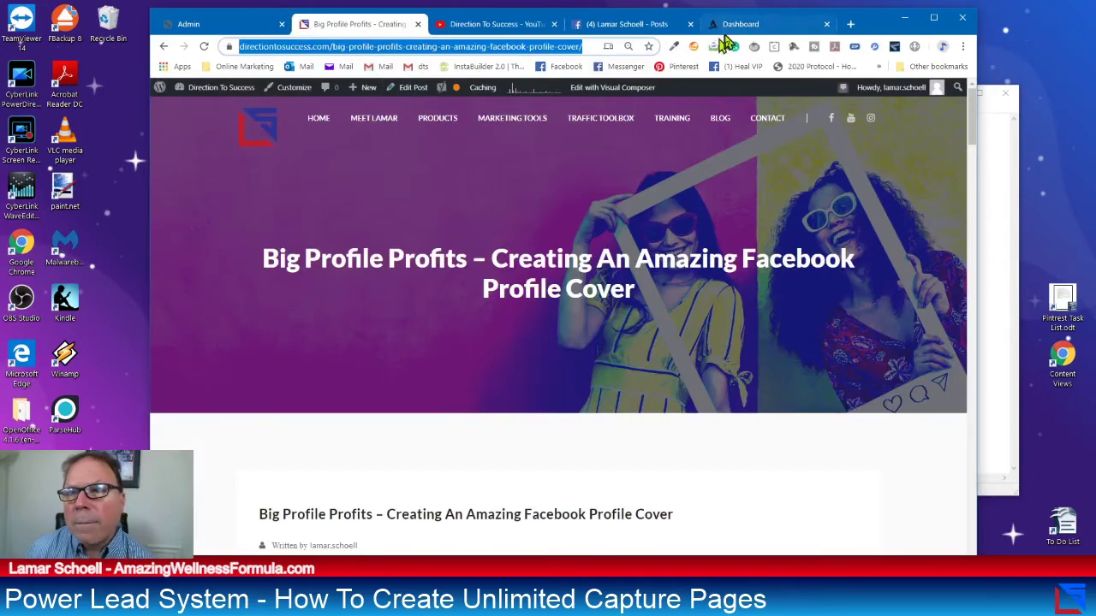
left_click(723, 25)
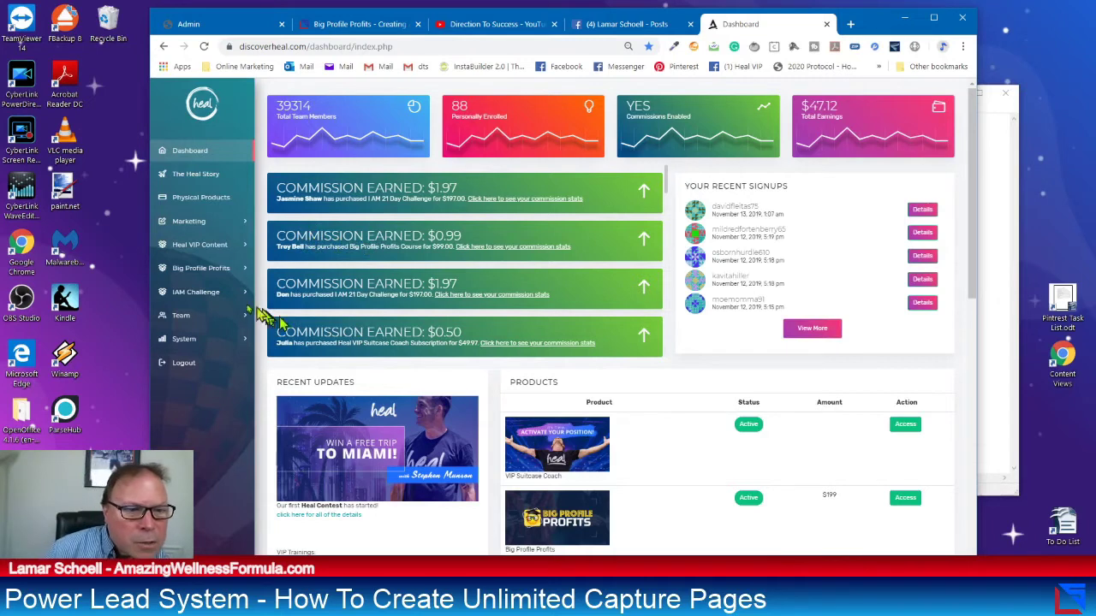
left_click(187, 225)
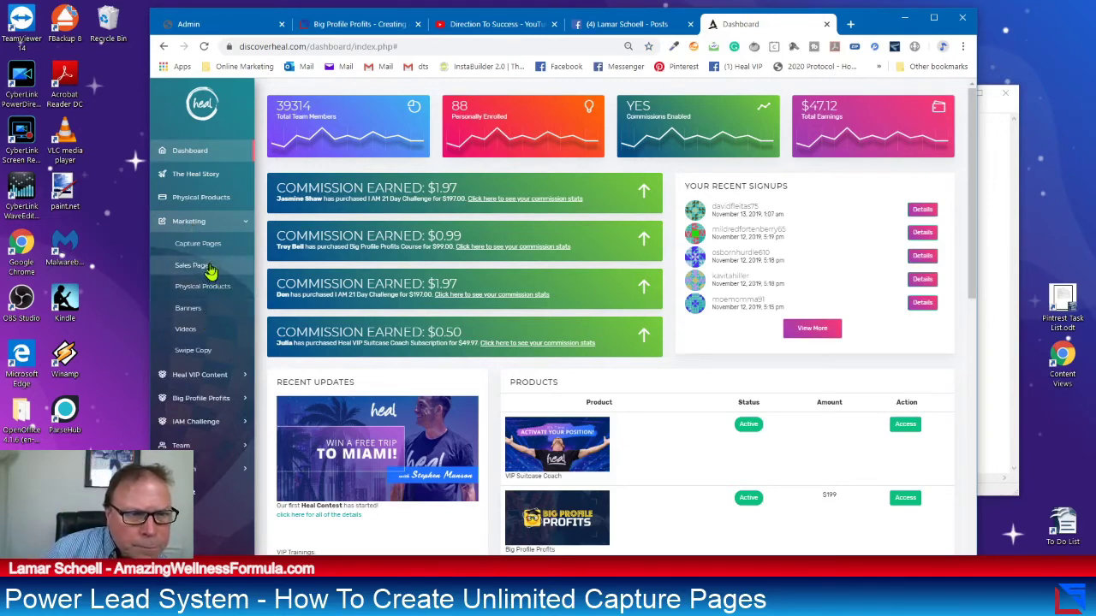
left_click(206, 268)
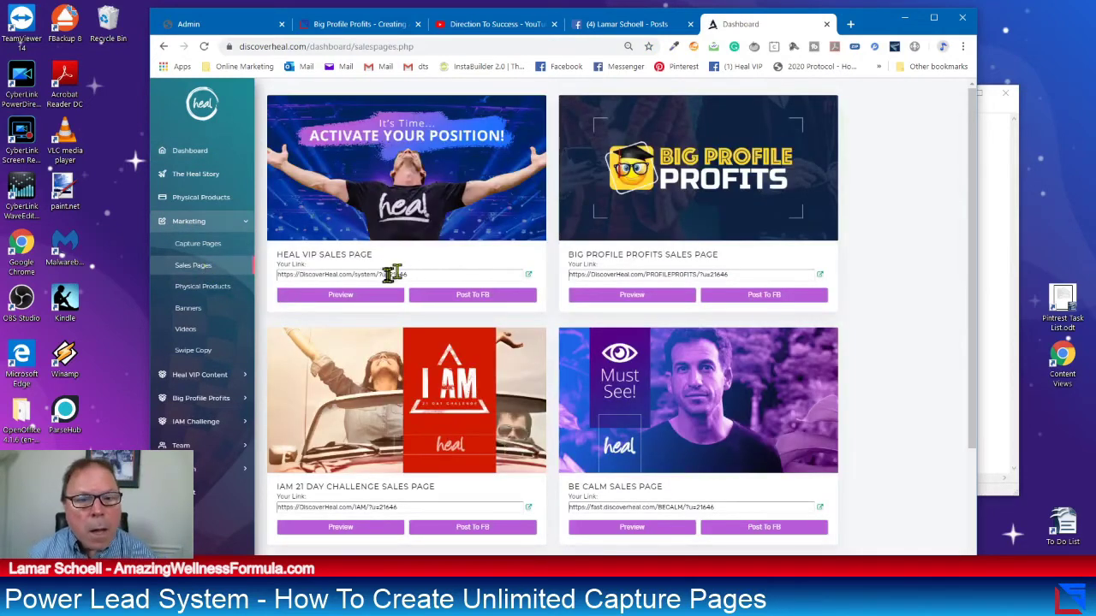
Preview the Heal VIP sales page, look through its content and close the preview
left_click(325, 297)
scroll(512, 278, "down", 6)
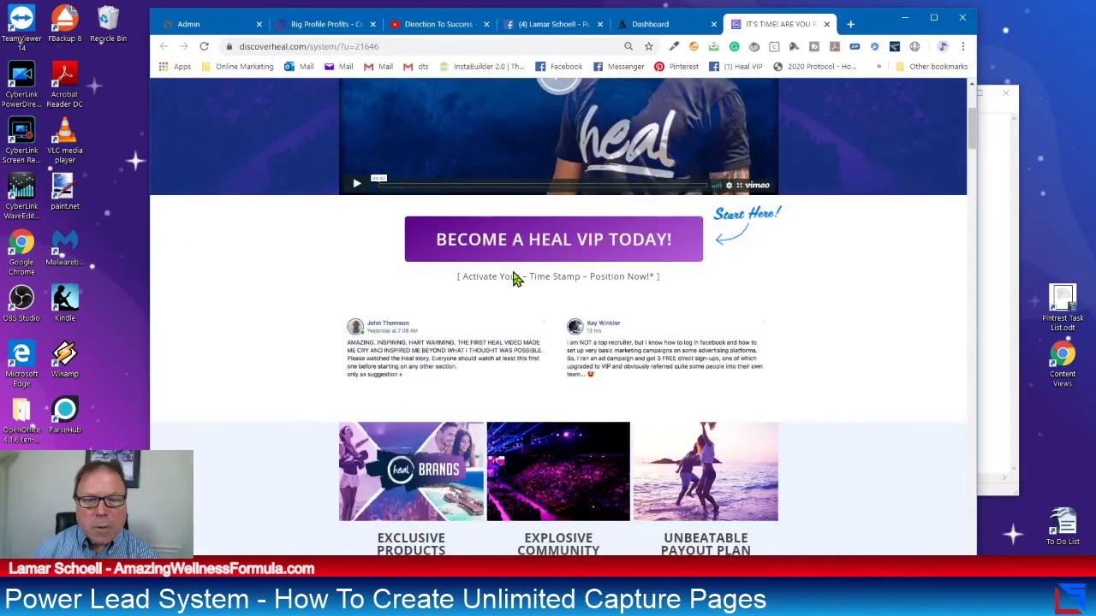
scroll(514, 276, "down", 3)
scroll(514, 277, "down", 3)
scroll(378, 165, "up", 4)
scroll(378, 165, "up", 3)
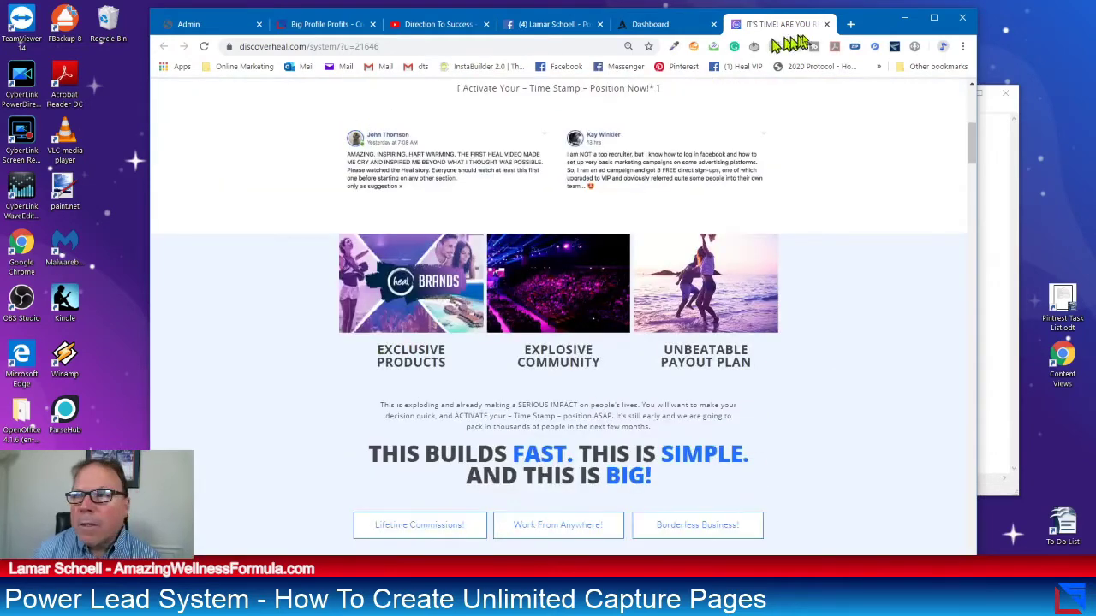
left_click(827, 24)
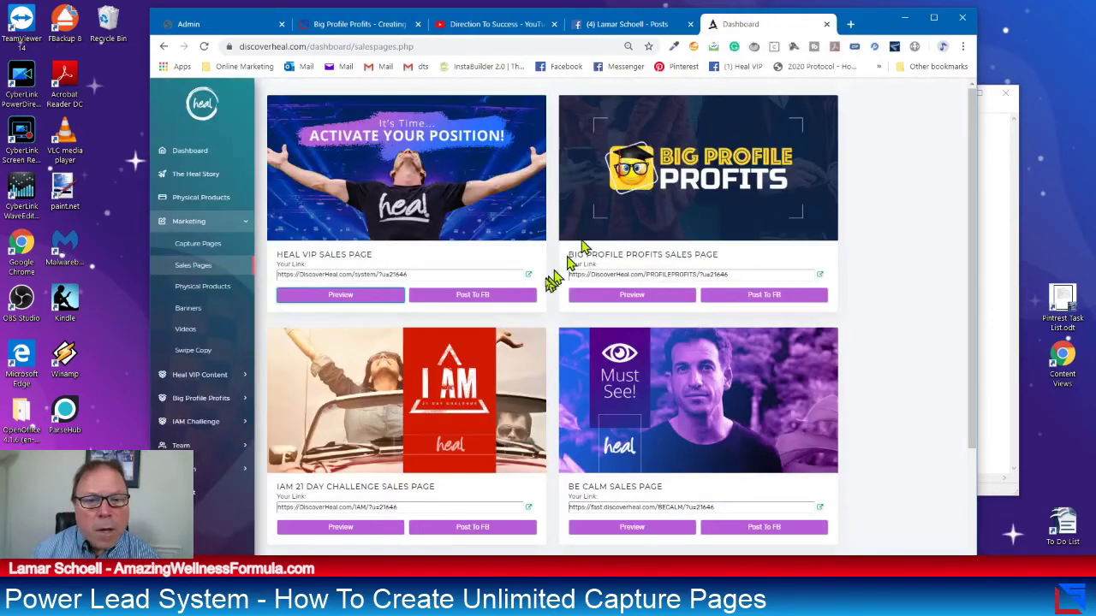
Copy the full link of the Heal VIP sales page
left_click_drag(427, 271, 265, 283)
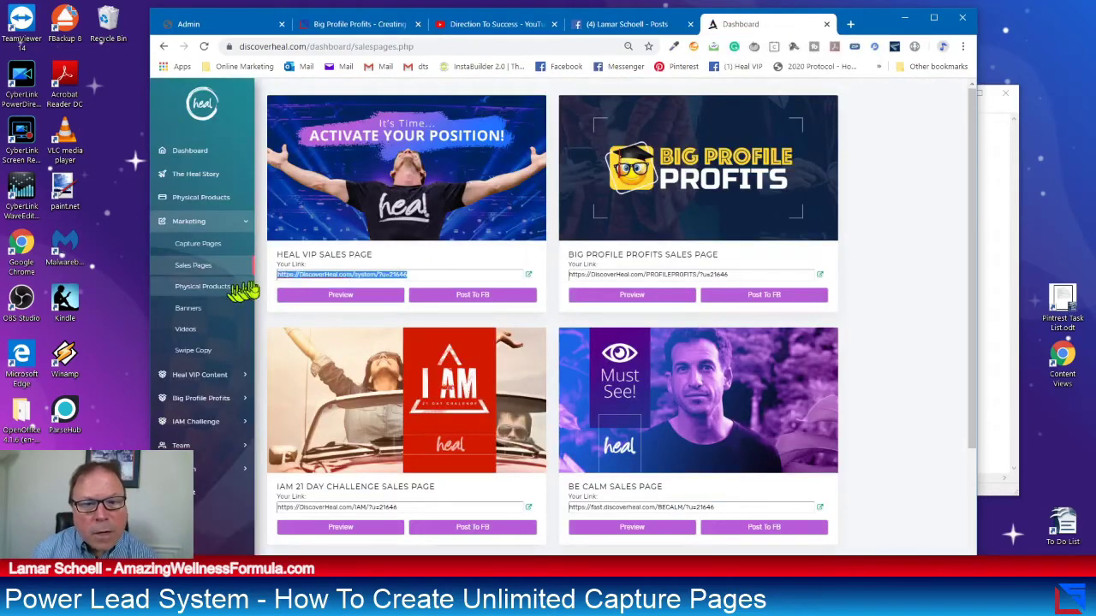
right_click(340, 280)
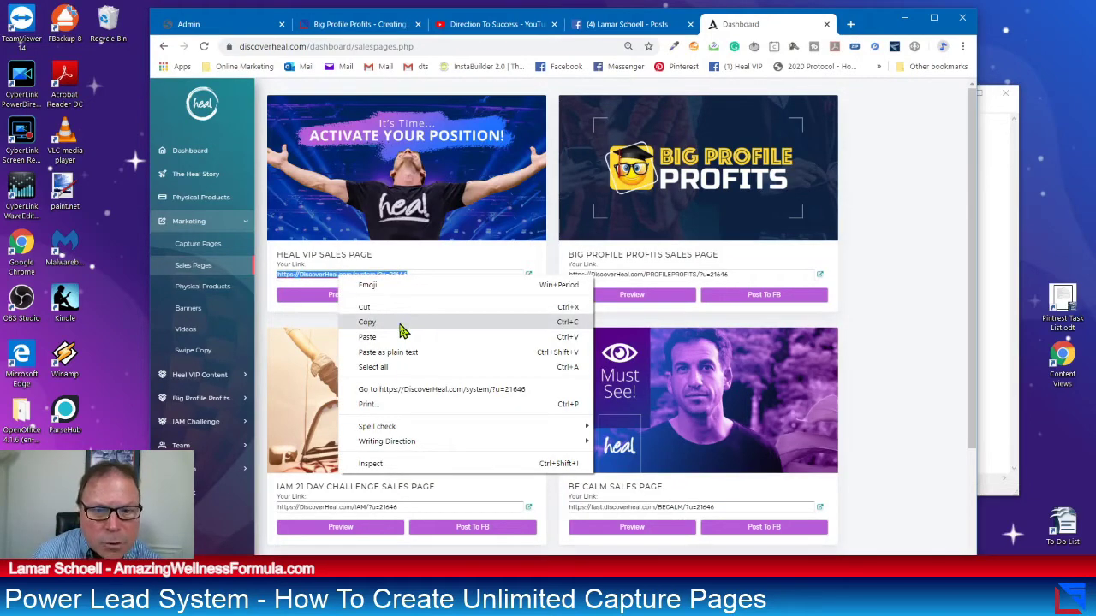
left_click(400, 326)
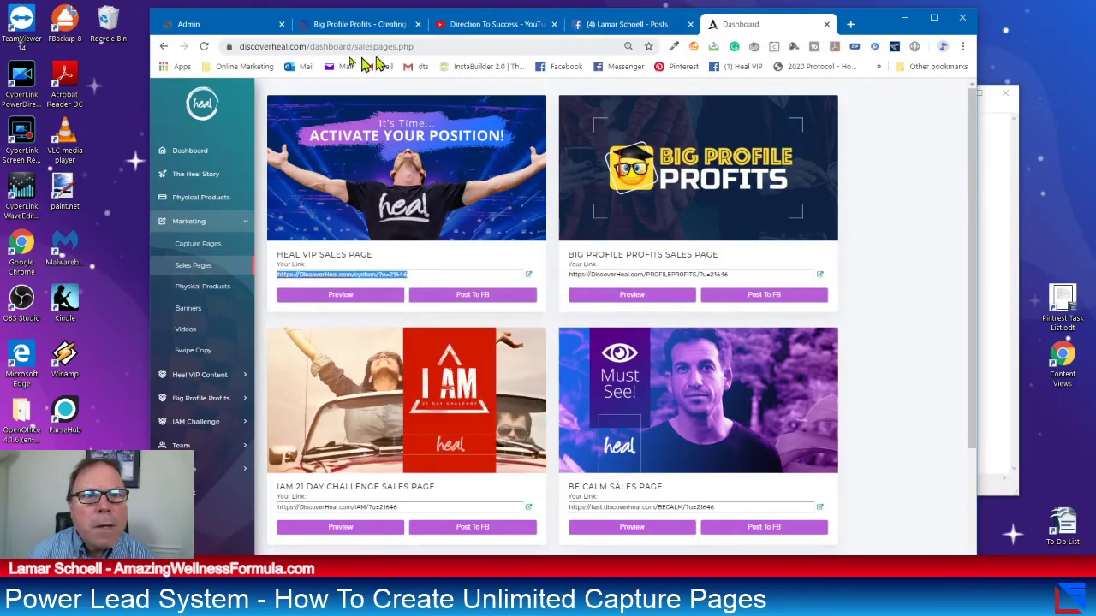
Switch to the Power Lead System admin page, set another website as the page shown after the survey, paste the Heal VIP link and save
left_click(236, 28)
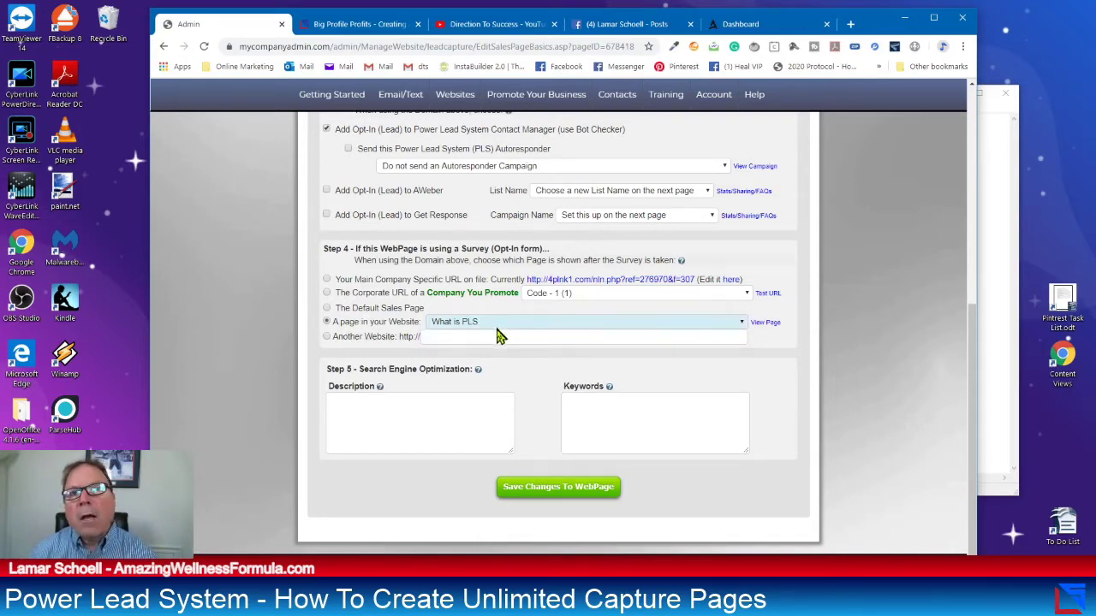
left_click(326, 338)
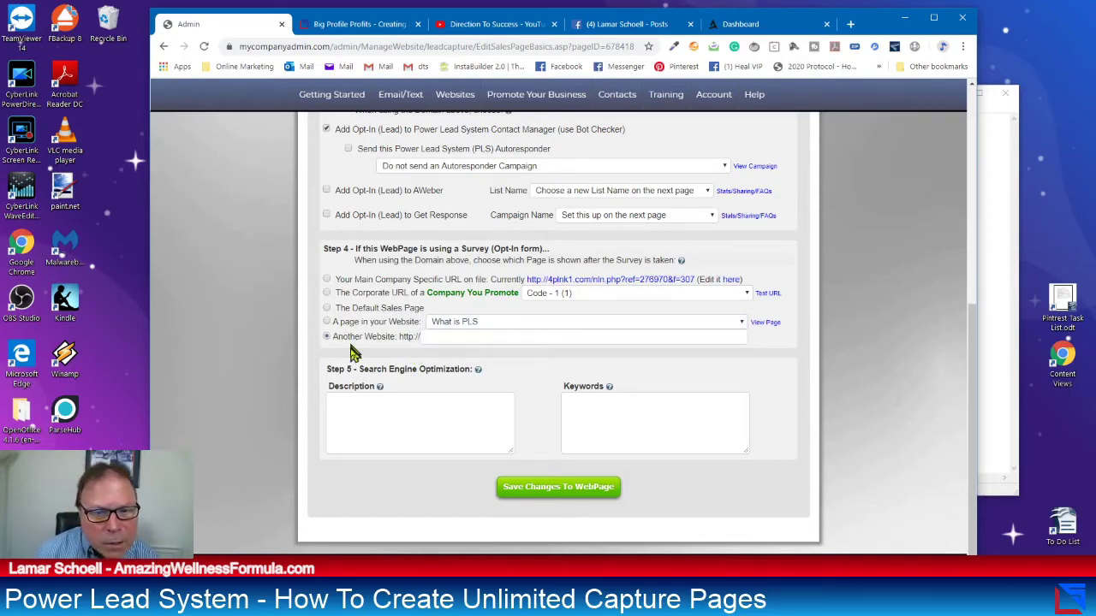
left_click(423, 337)
right_click(428, 337)
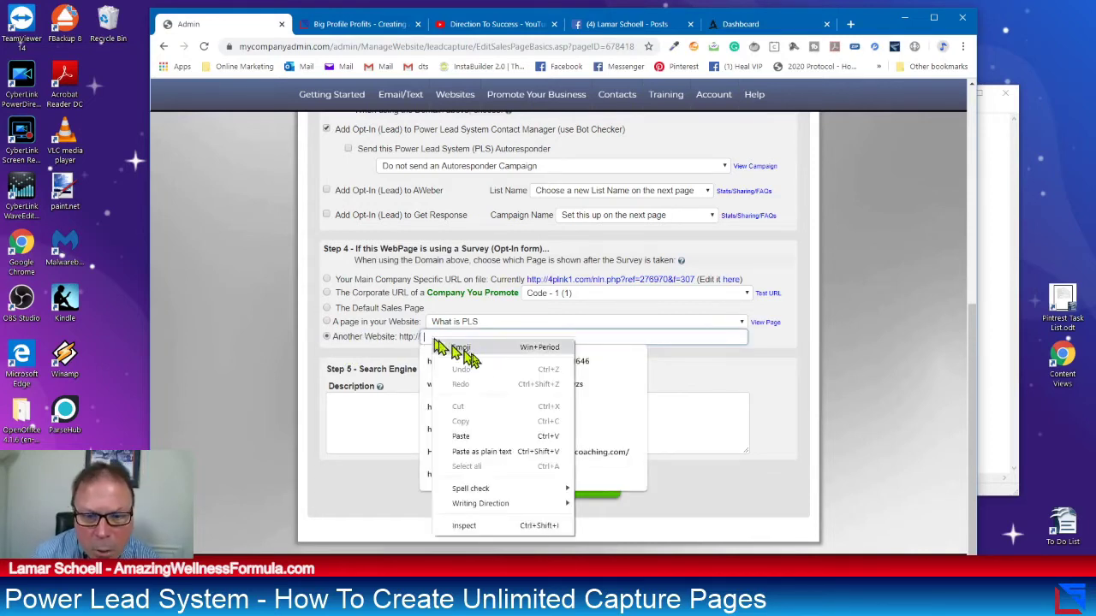
left_click(480, 438)
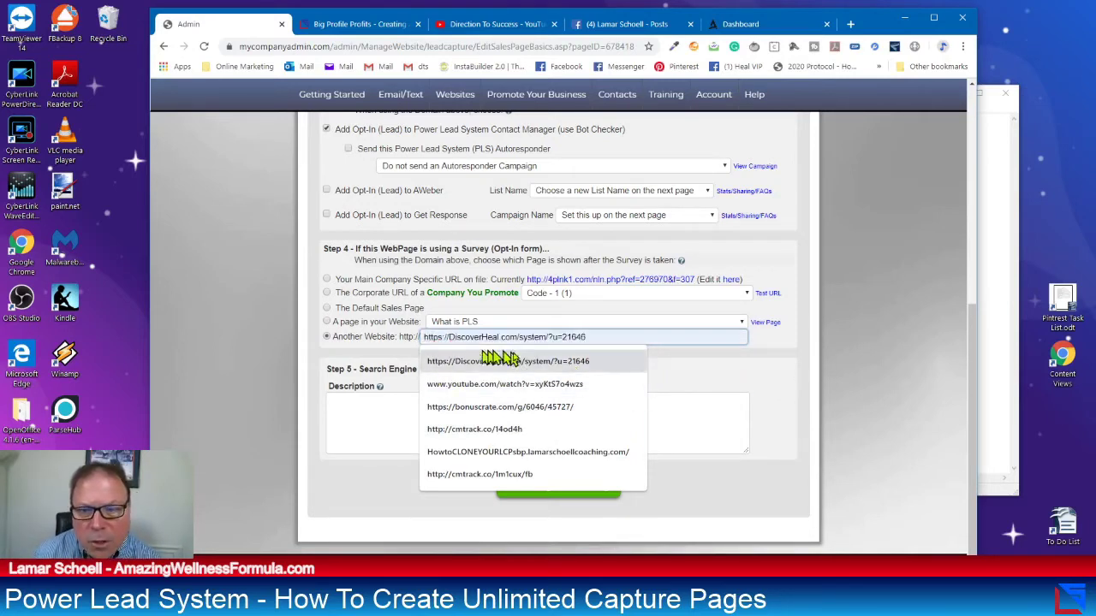
left_click(780, 411)
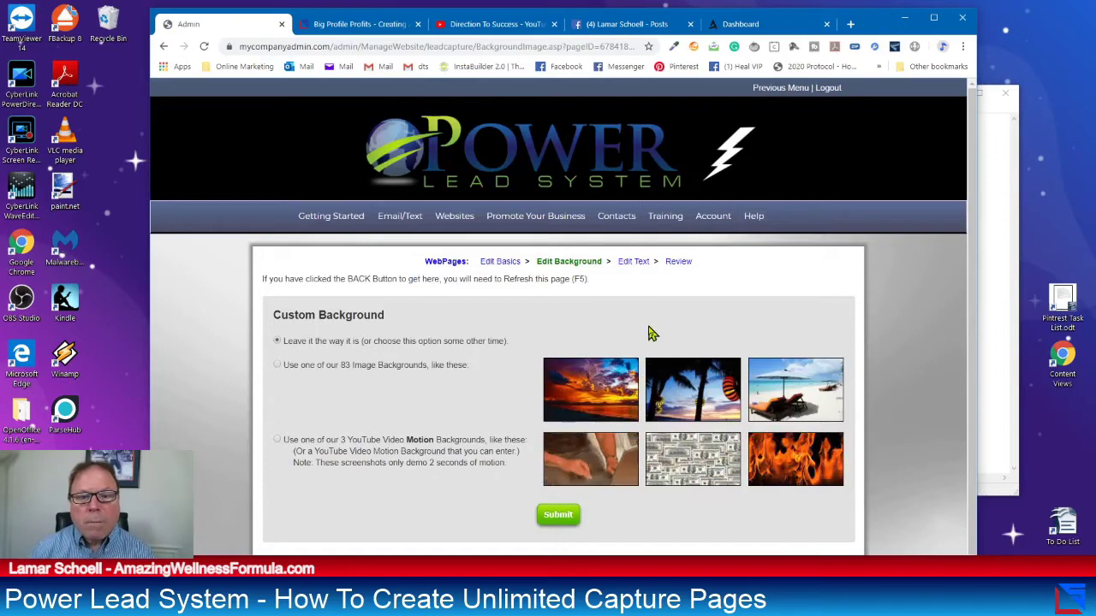
Leave the webpage's background and text as they are, finish the edit and view the live webpage
left_click(571, 522)
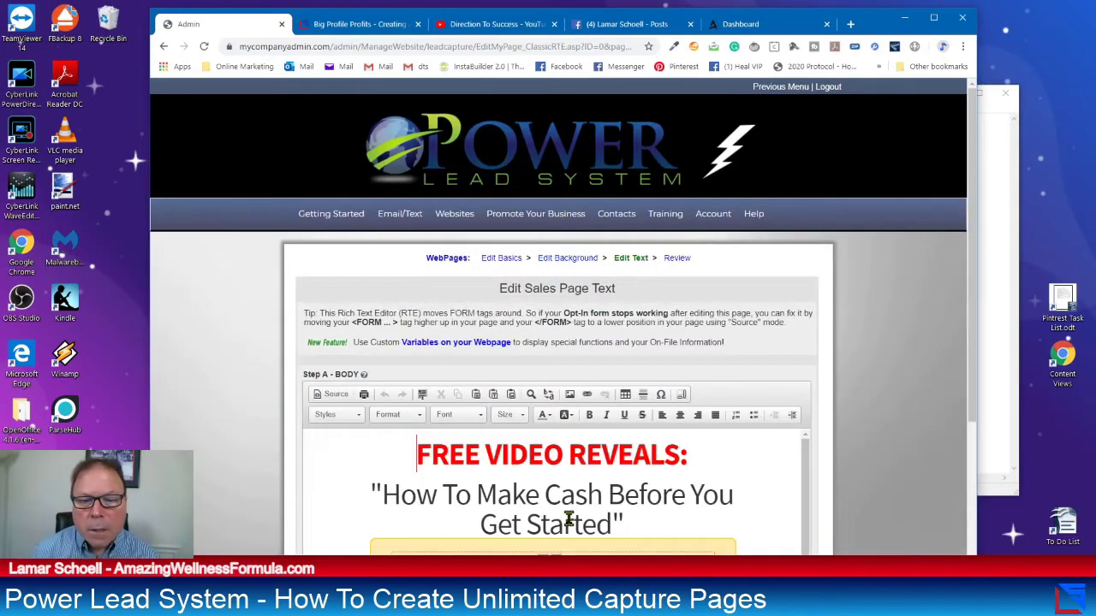
scroll(818, 438, "down", 2)
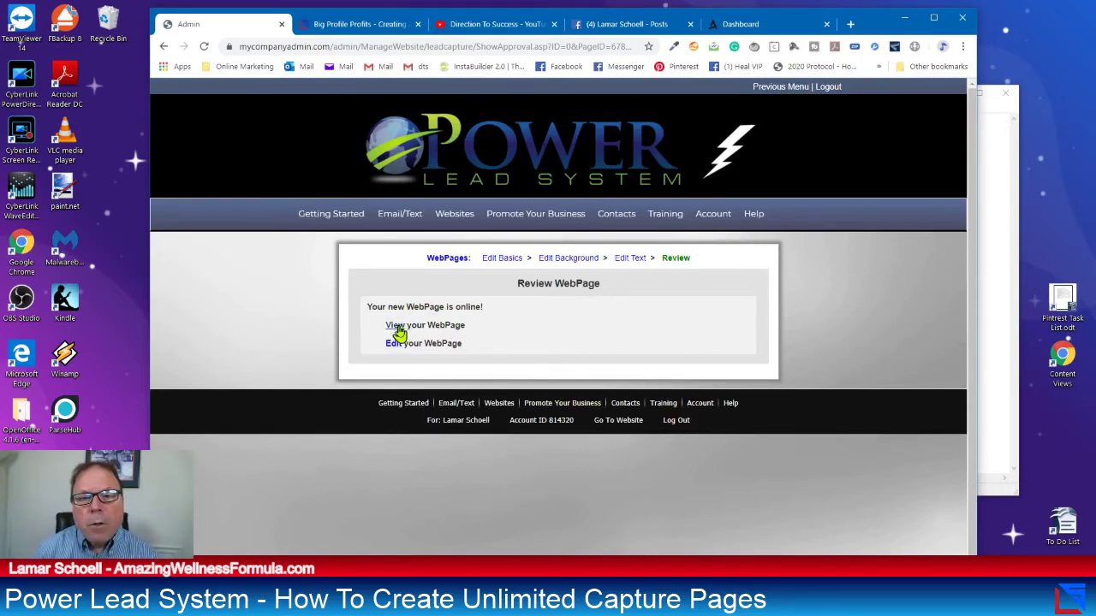
left_click(398, 329)
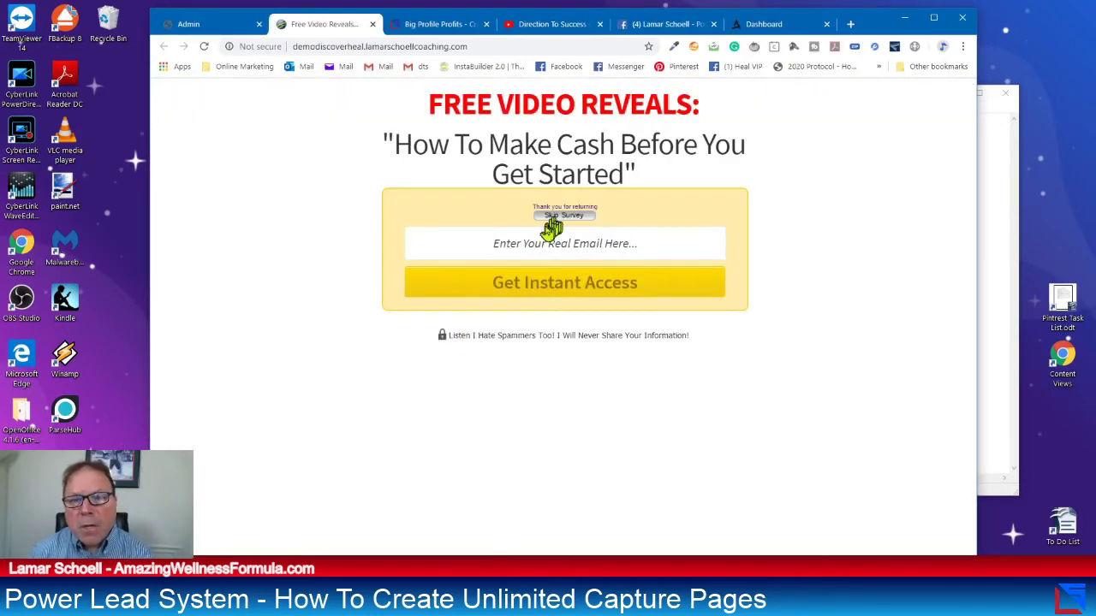
Fill in the opt-in form's email field on the live capture page and request instant access
left_click(531, 245)
left_click(520, 278)
left_click(531, 287)
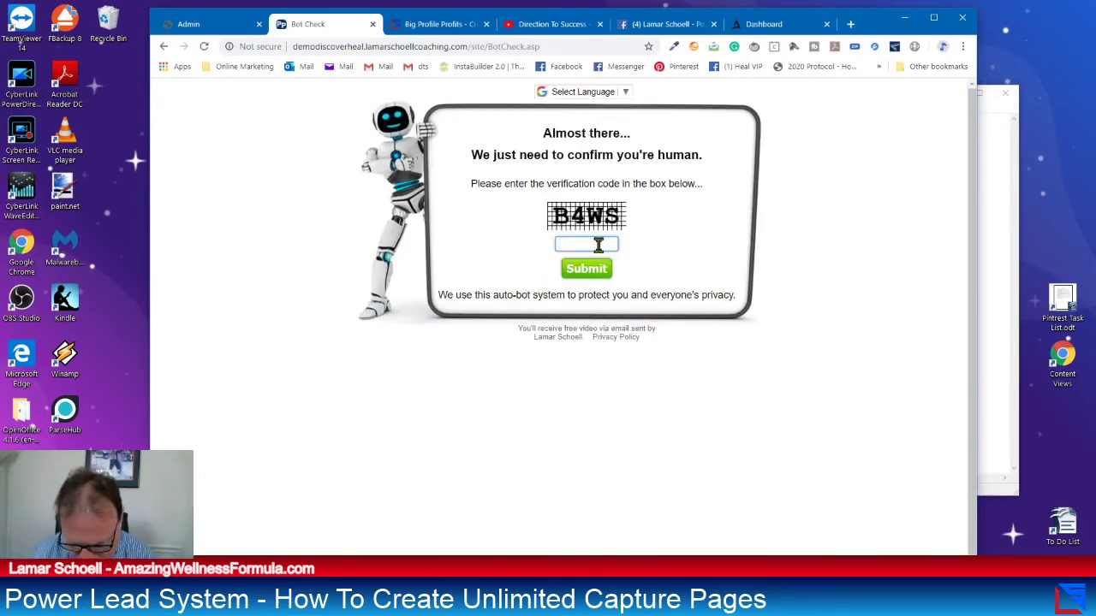
Enter the verification code shown in the bot check and submit it to reach the follow-up page
left_click(594, 245)
type("b4w")
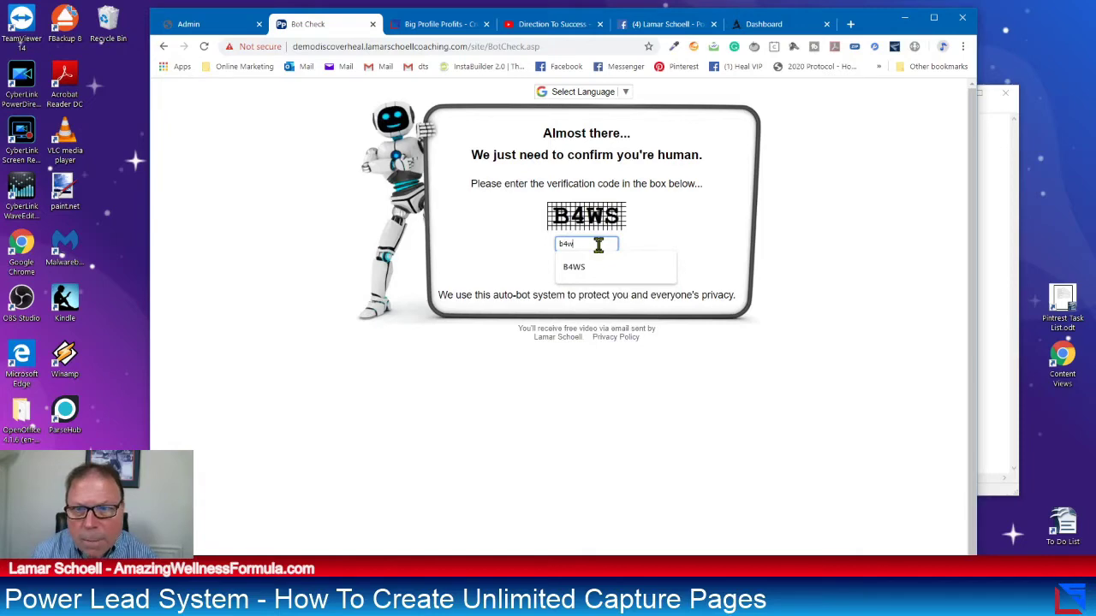
left_click(592, 267)
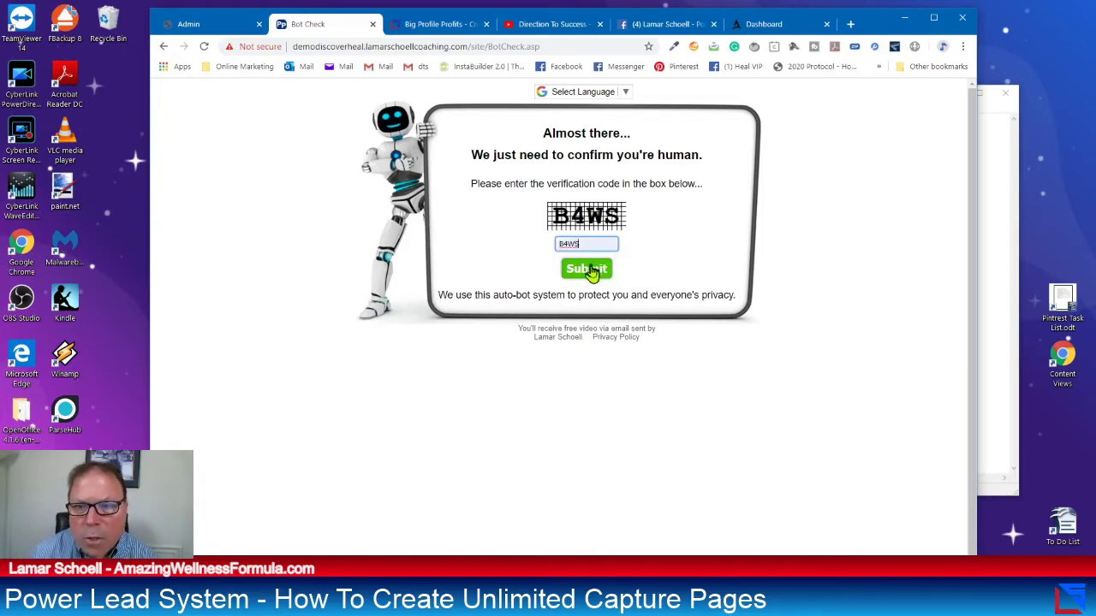
left_click(586, 270)
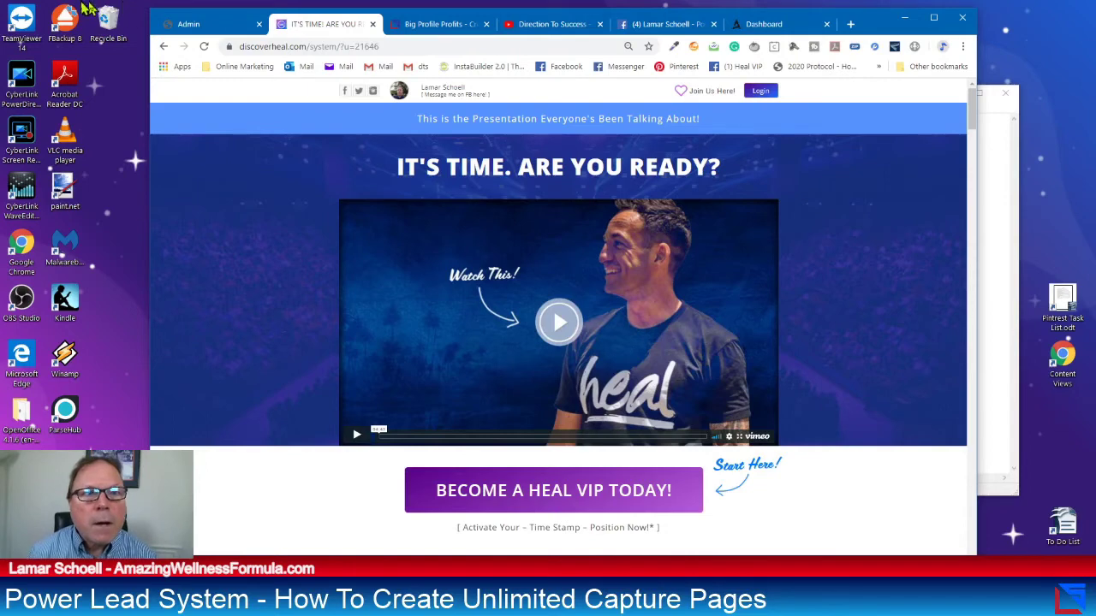
Reopen the "Demo Discover Heal" webpage for editing, review its opt-in and follow-up website settings, and close the opened Heal sales page
left_click(203, 26)
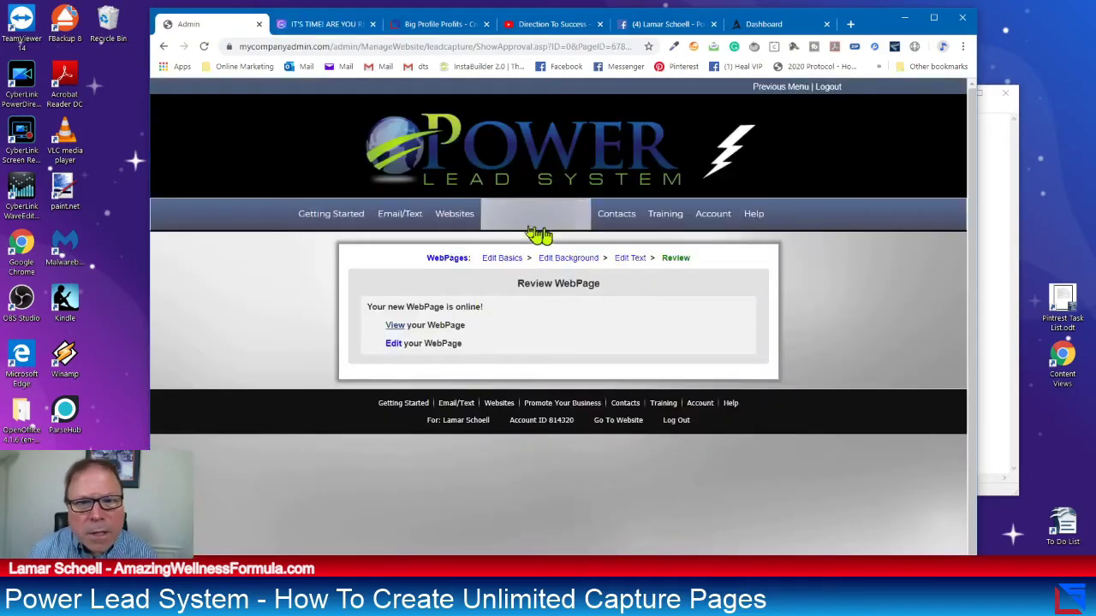
mouse_move(463, 220)
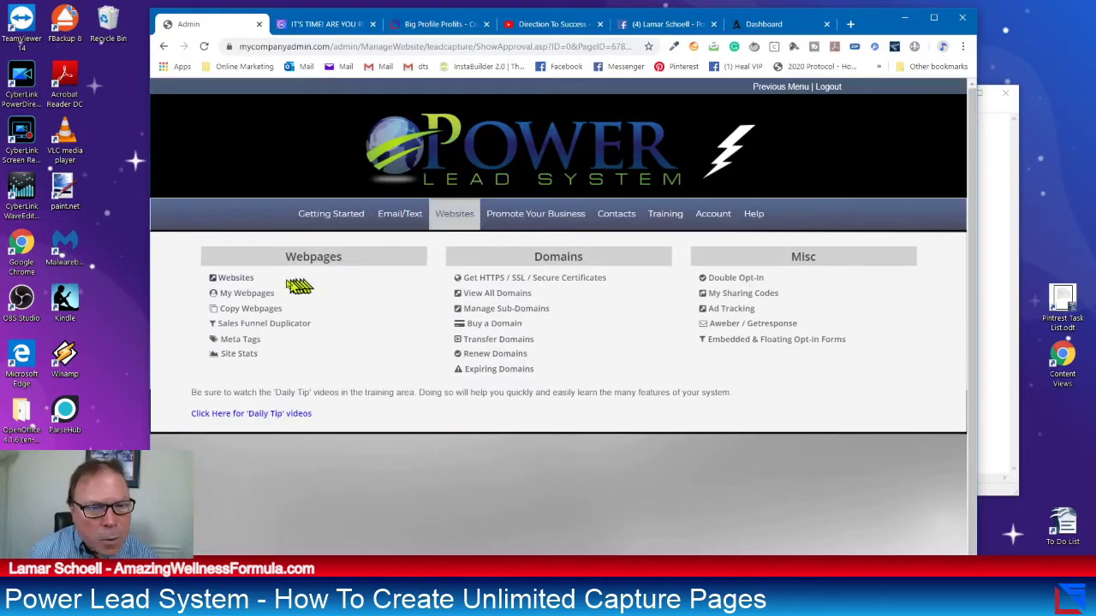
left_click(242, 294)
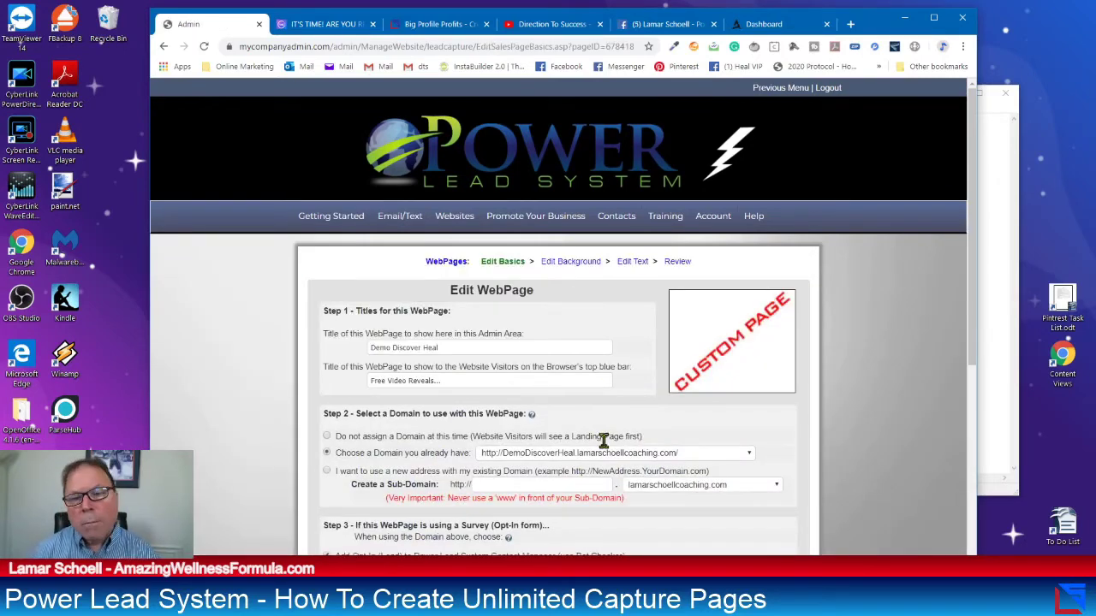
scroll(604, 445, "down", 3)
scroll(603, 445, "down", 2)
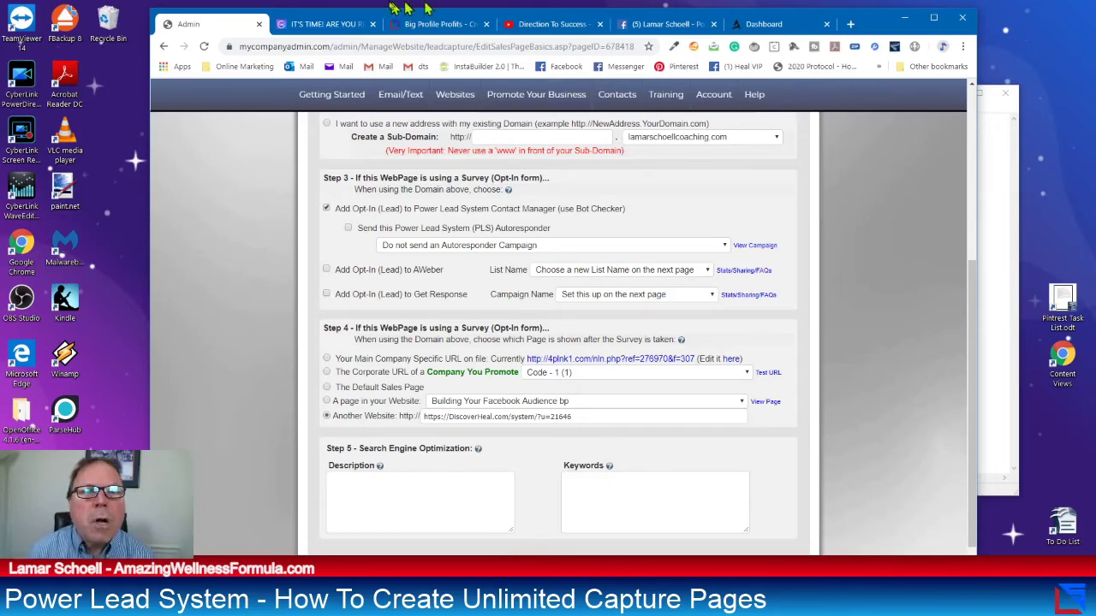
left_click(362, 26)
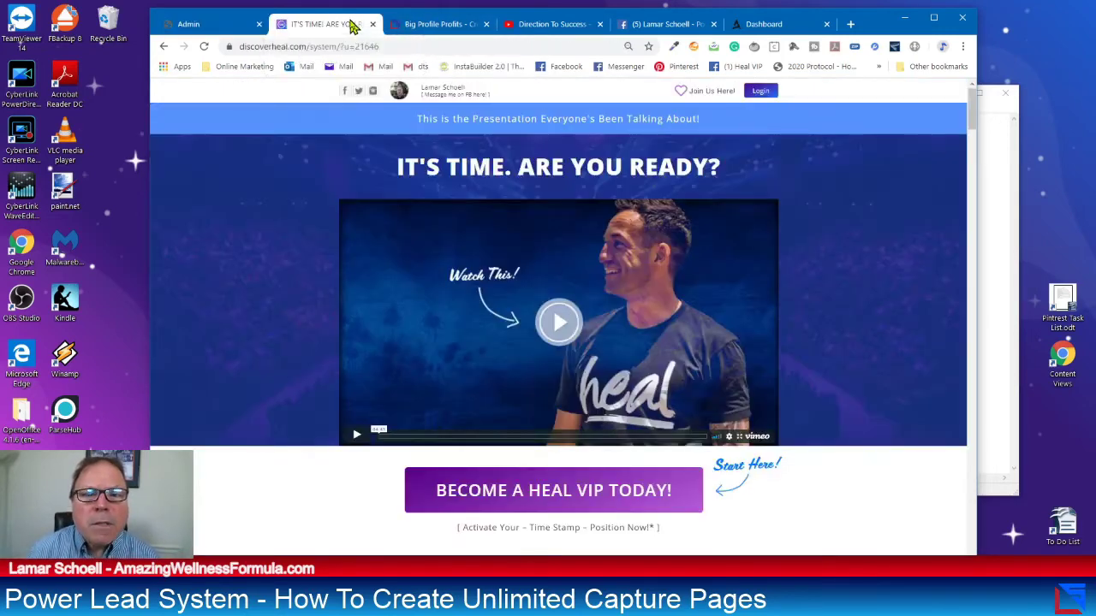
left_click(373, 24)
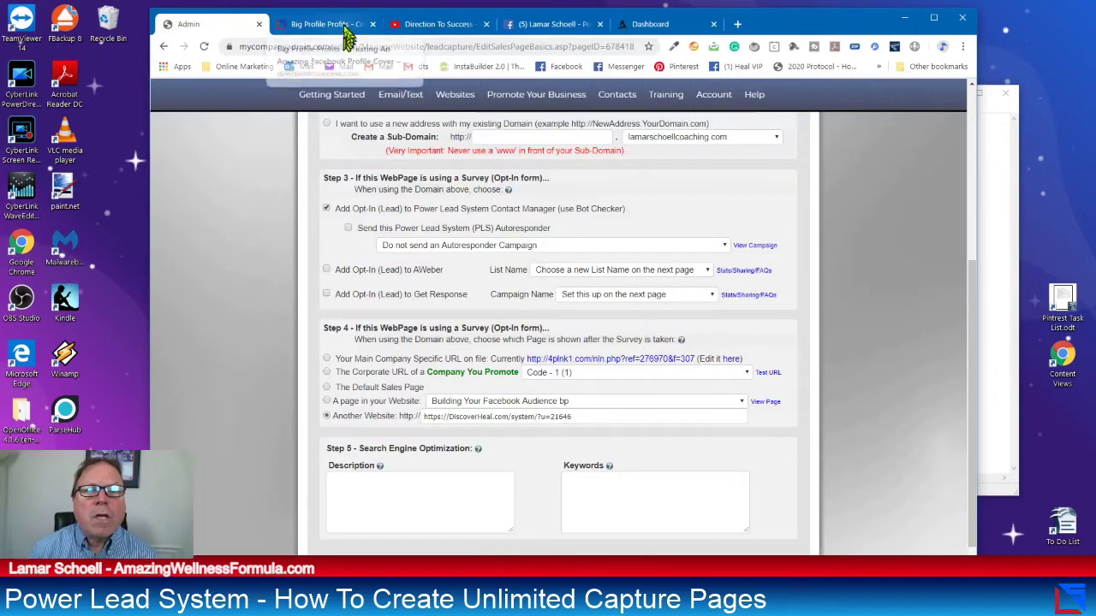
Look through the "Big Profile Profits" blog post from its title down to the meeting calendar and email sign-up form
left_click(342, 24)
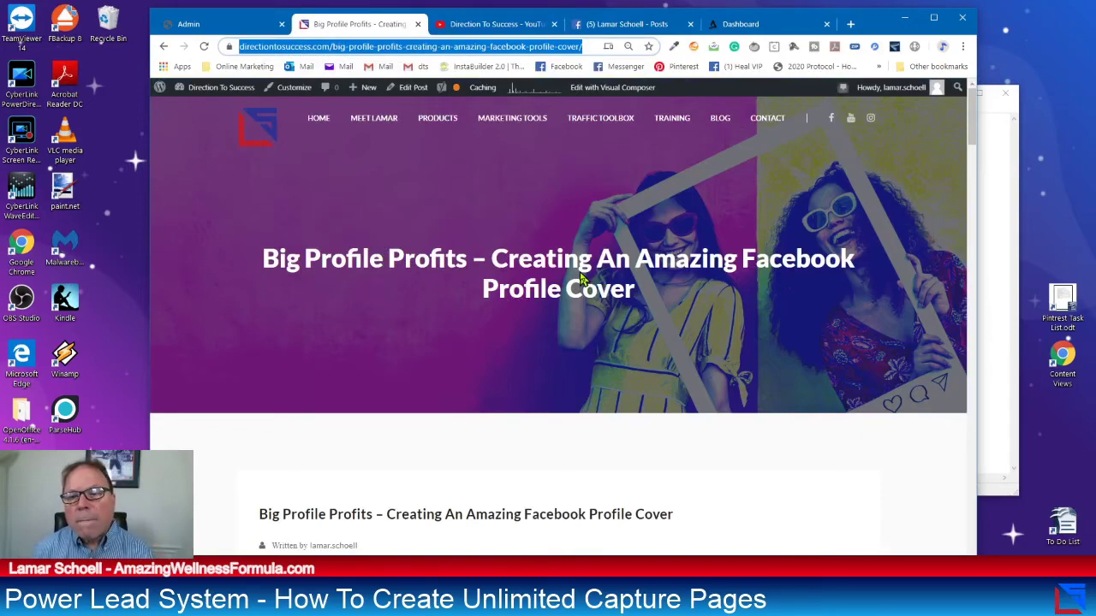
scroll(580, 279, "down", 8)
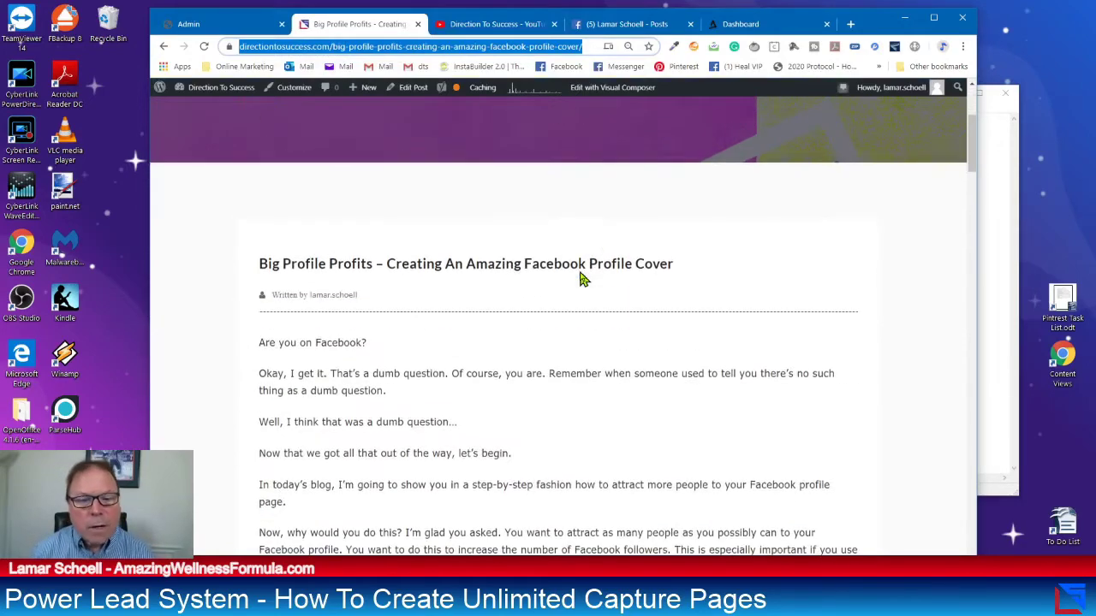
scroll(580, 278, "down", 10)
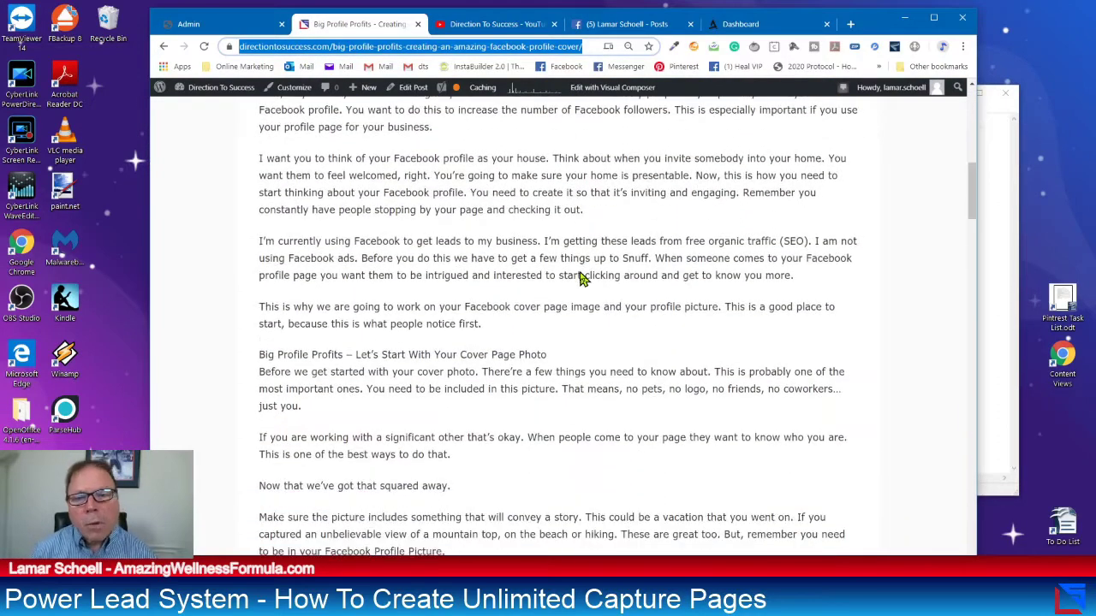
scroll(580, 279, "down", 2)
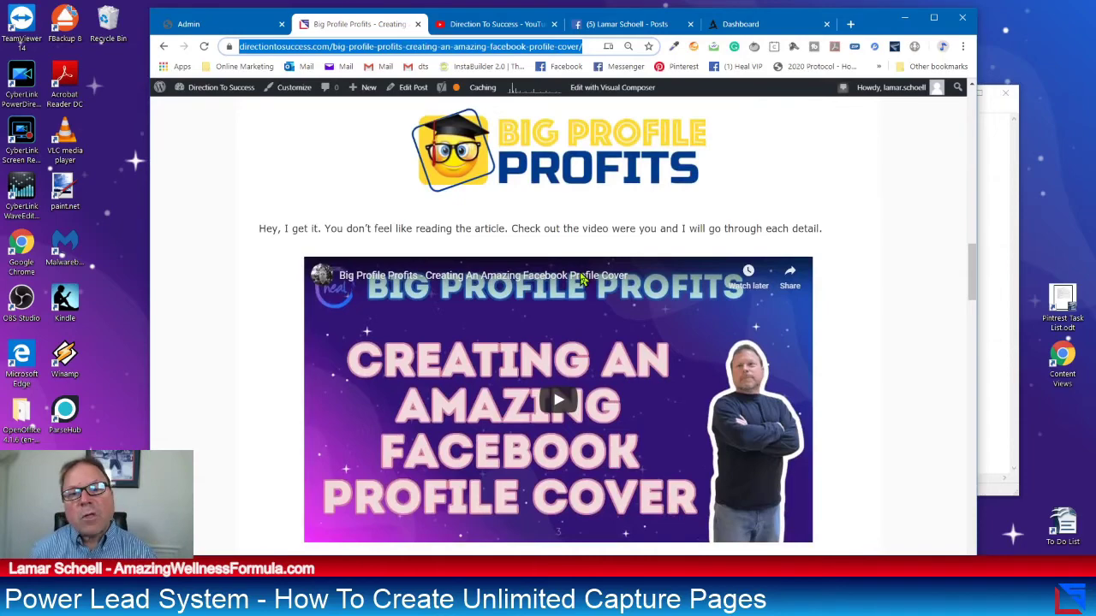
scroll(581, 278, "down", 7)
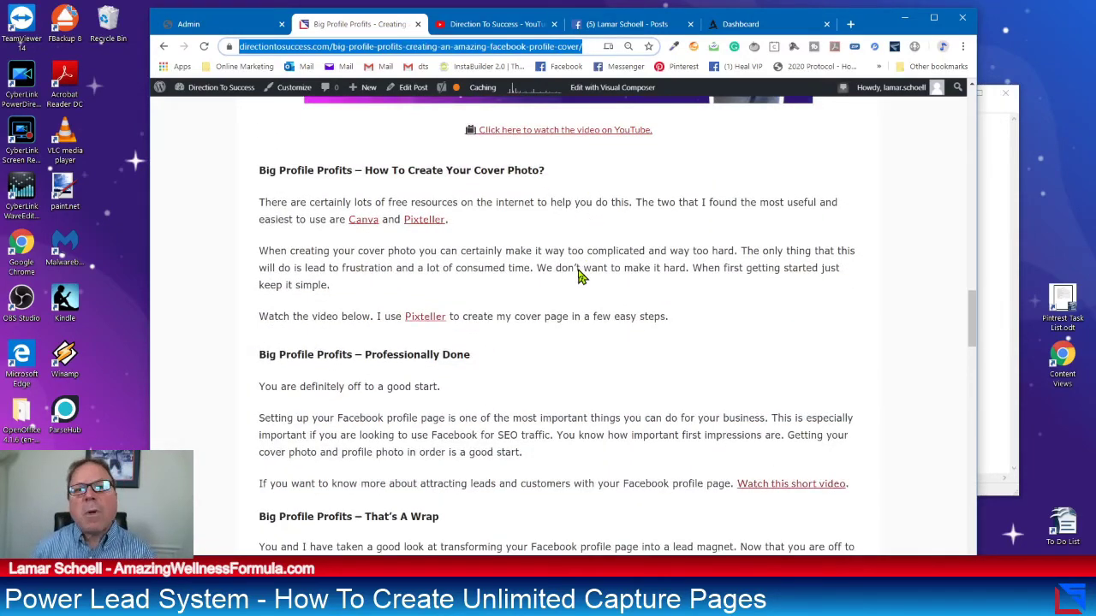
scroll(580, 277, "down", 7)
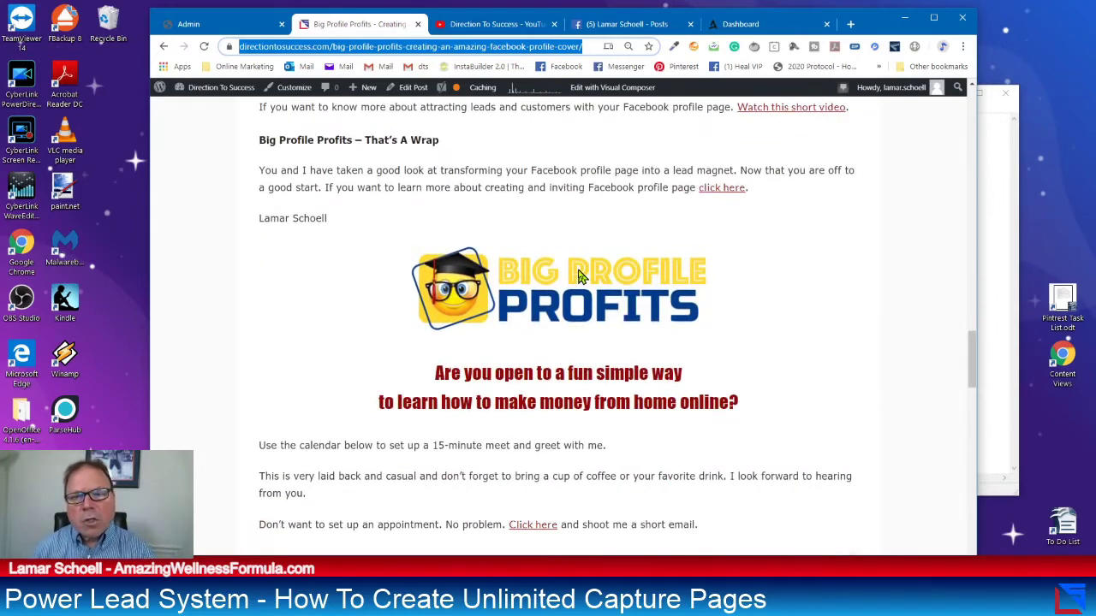
scroll(580, 276, "down", 3)
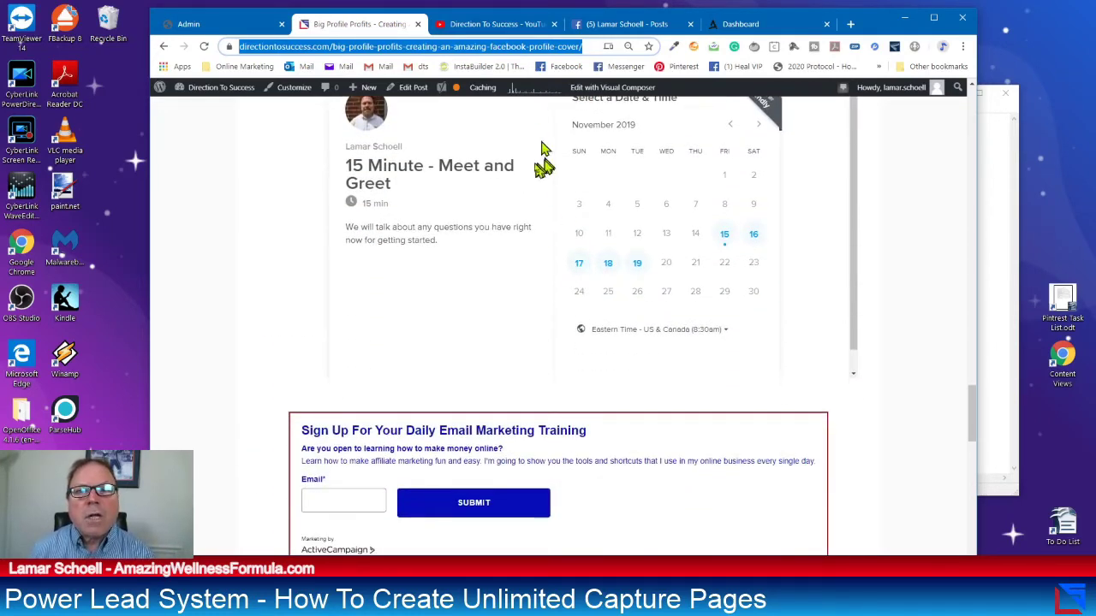
Copy the Big Profile Profits blog post's URL and use it to replace the capture page's follow-up address under Another Website
right_click(428, 50)
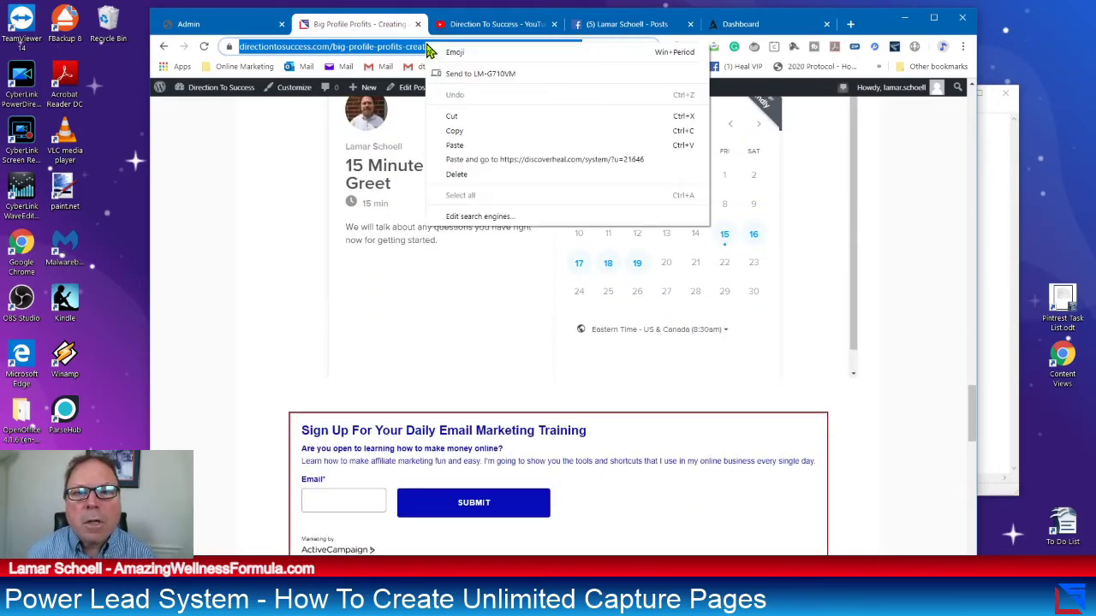
left_click(480, 131)
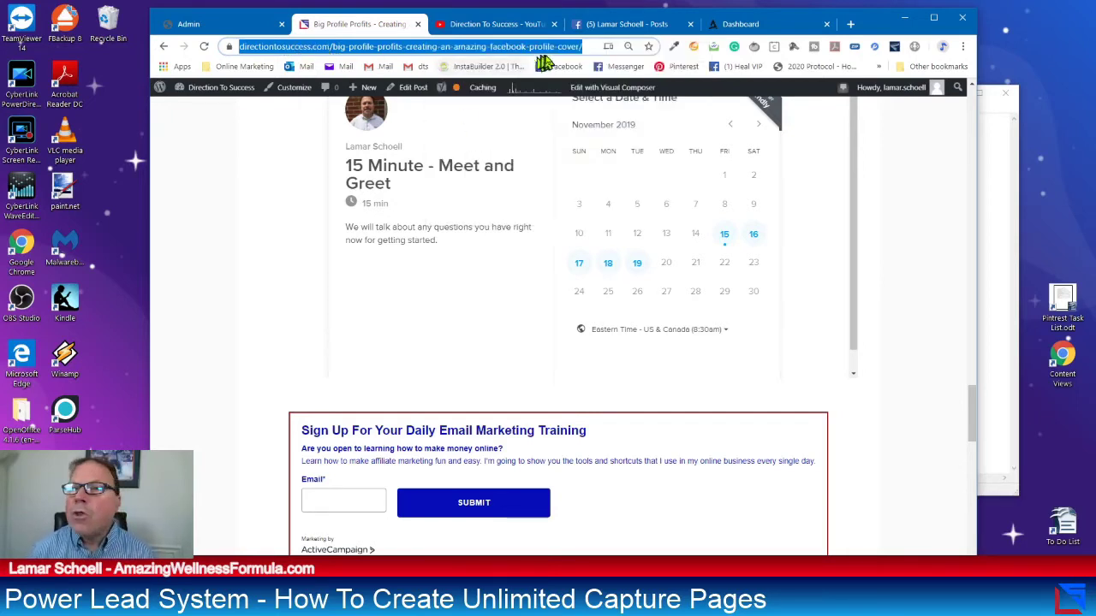
left_click(221, 30)
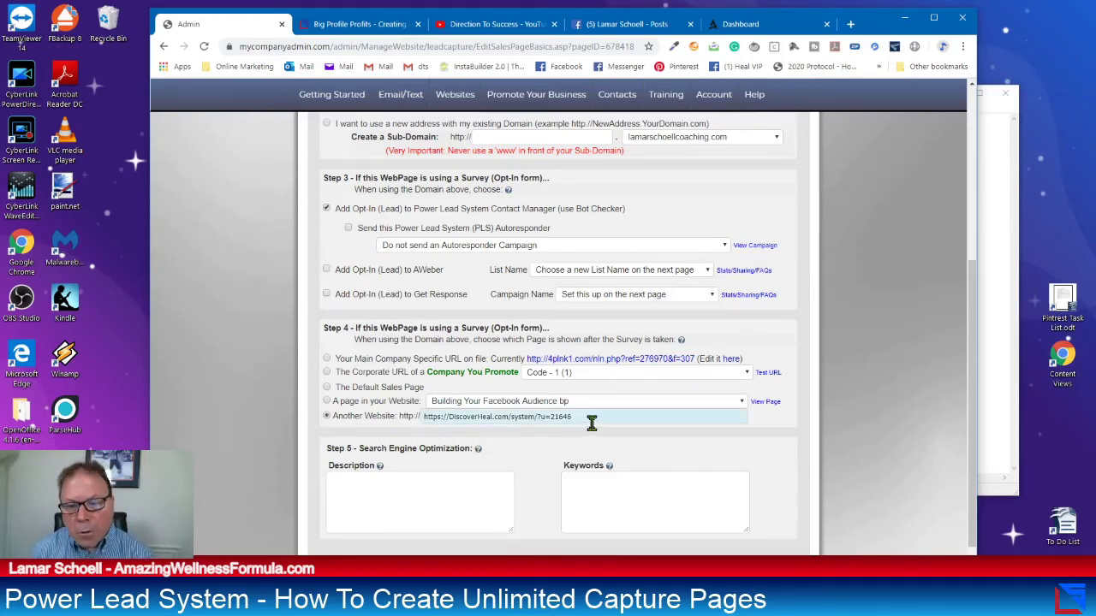
left_click_drag(593, 416, 383, 433)
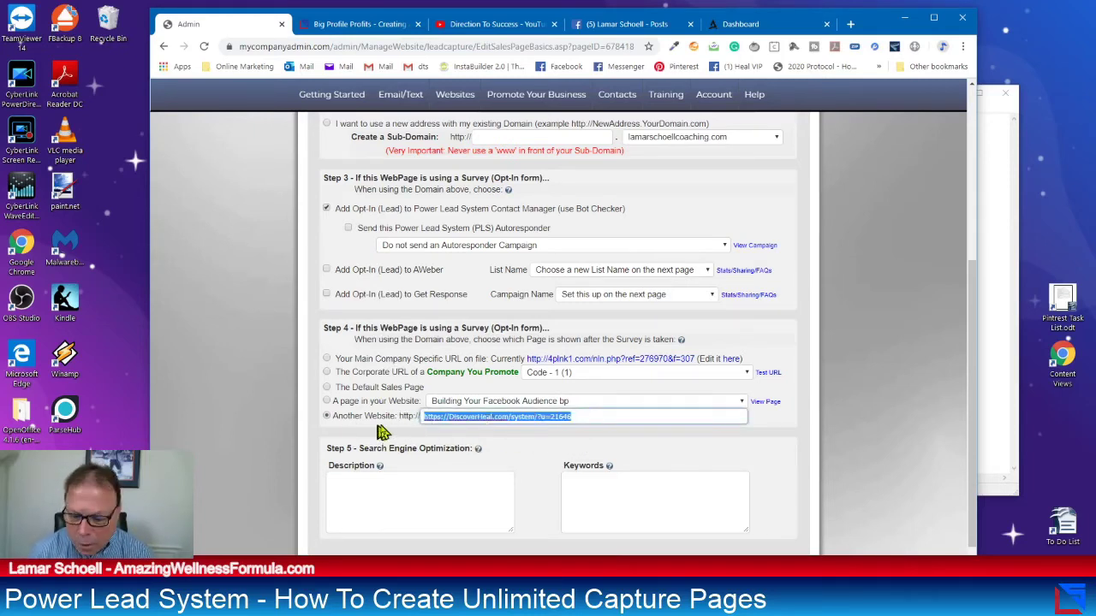
key("BackSpace")
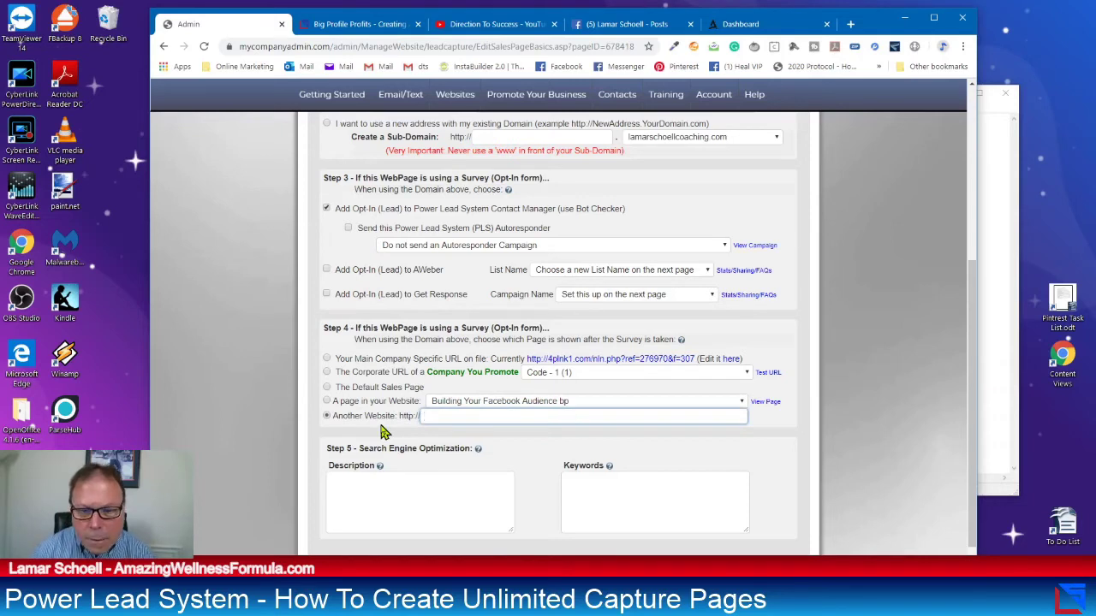
right_click(434, 417)
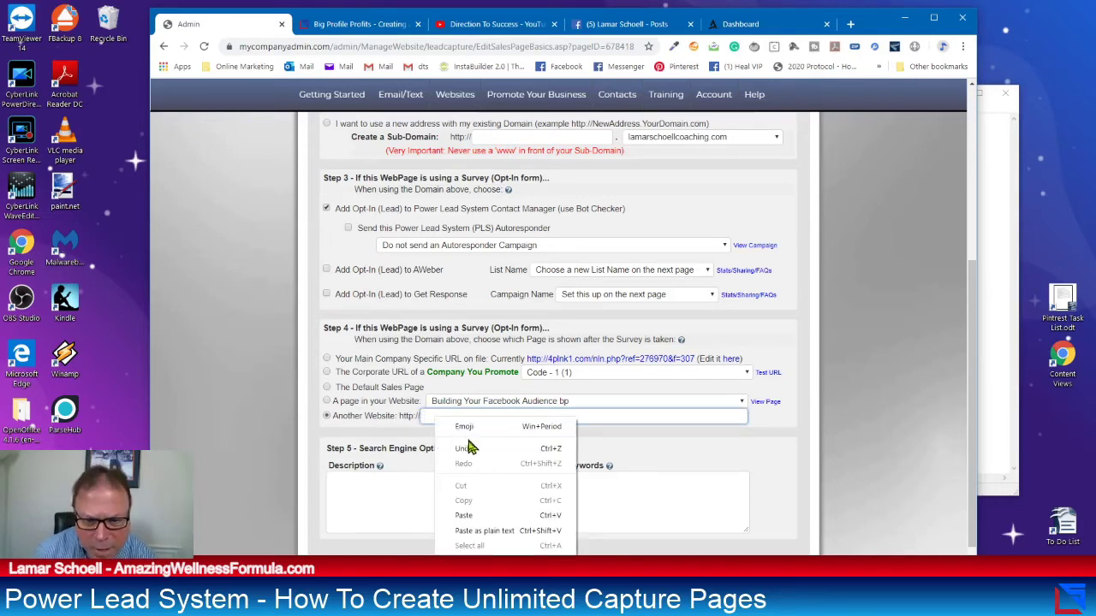
left_click(472, 514)
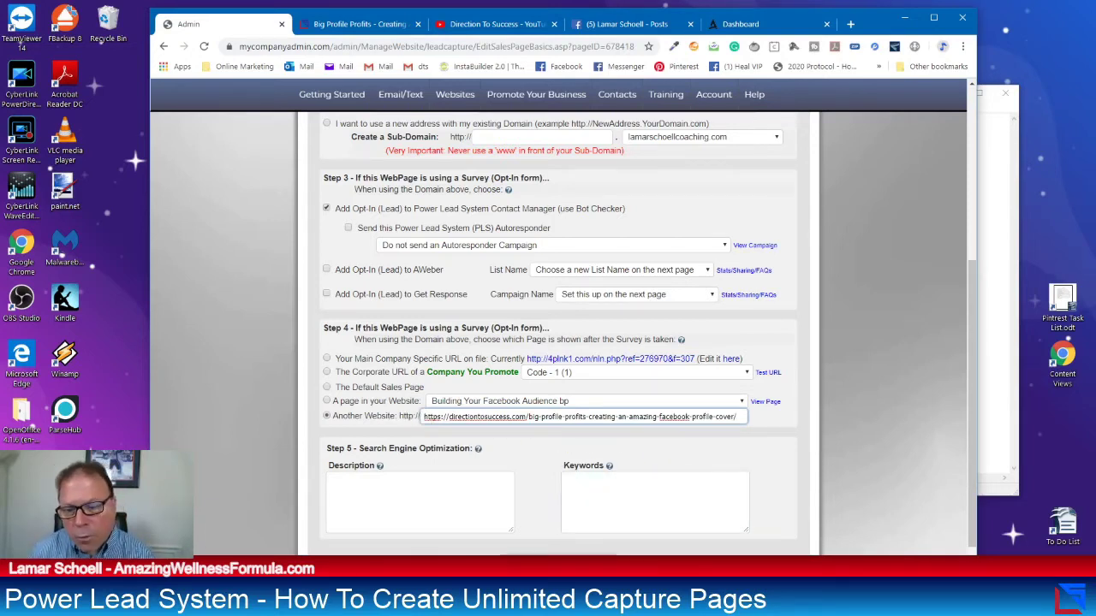
Save the webpage changes, keeping the custom background and the sales page text as they are
key("Return")
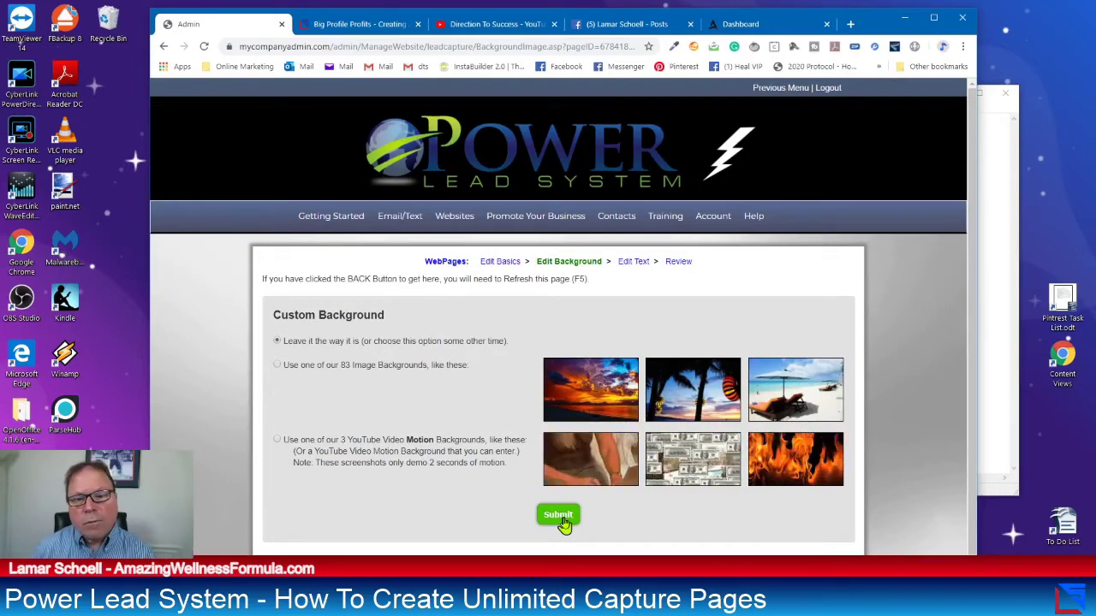
left_click(558, 517)
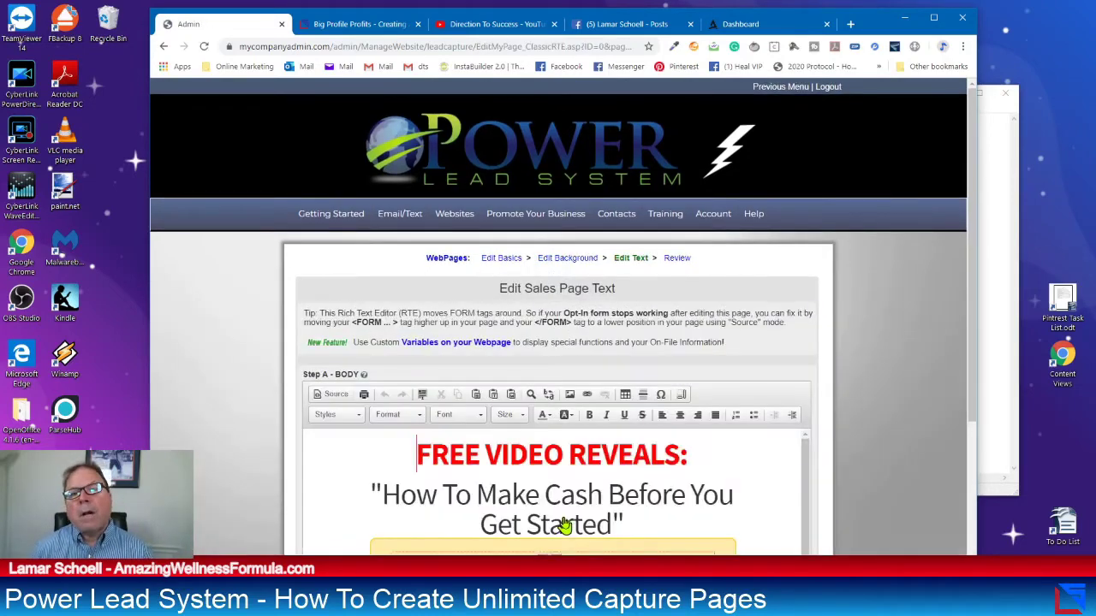
scroll(908, 449, "down", 2)
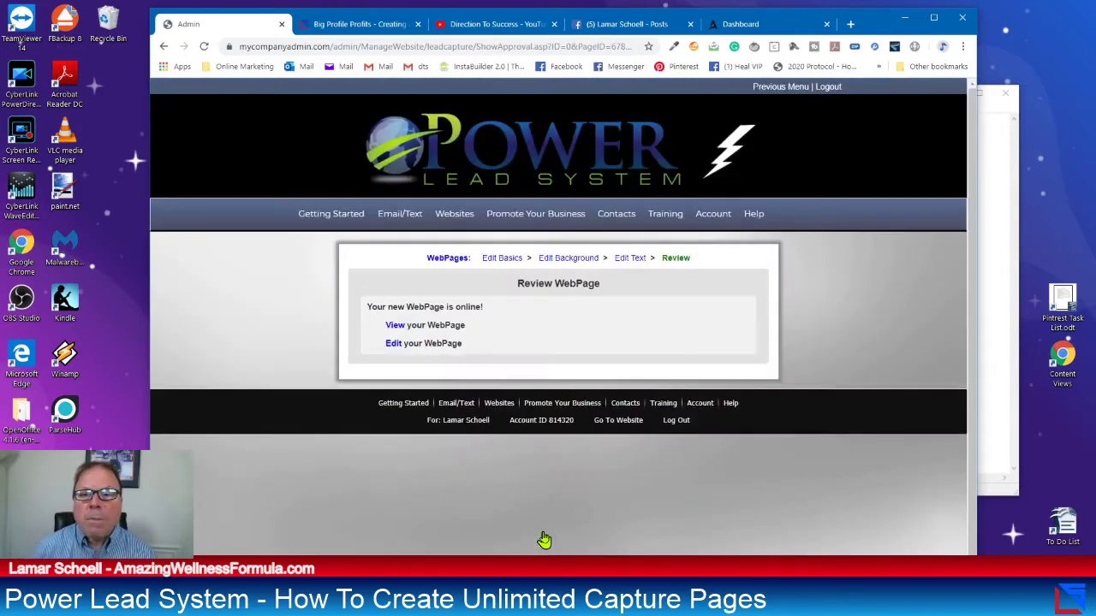
View the live capture page and request access through its email opt-in form
left_click(398, 331)
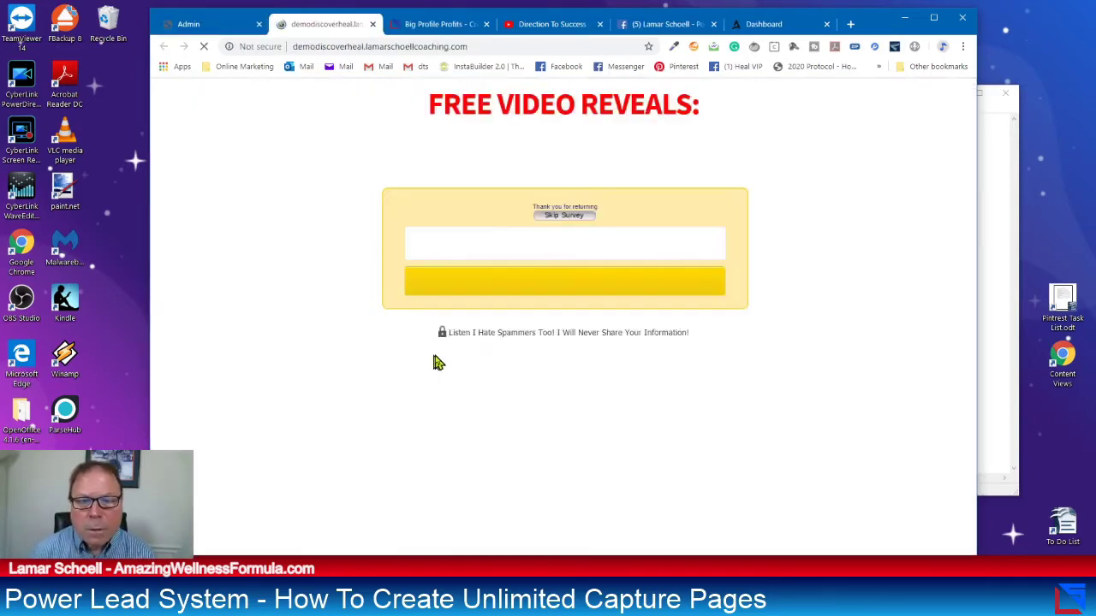
left_click(535, 256)
left_click(530, 274)
left_click(531, 282)
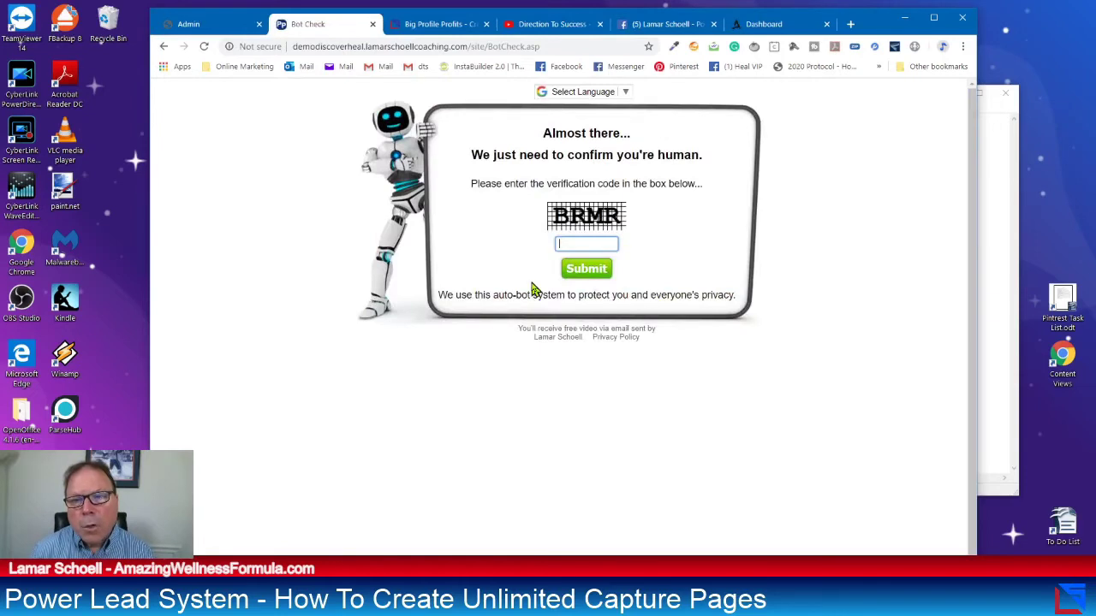
Enter and submit the bot check's verification code, and look over the blog post used as the follow-up page
type("brmr")
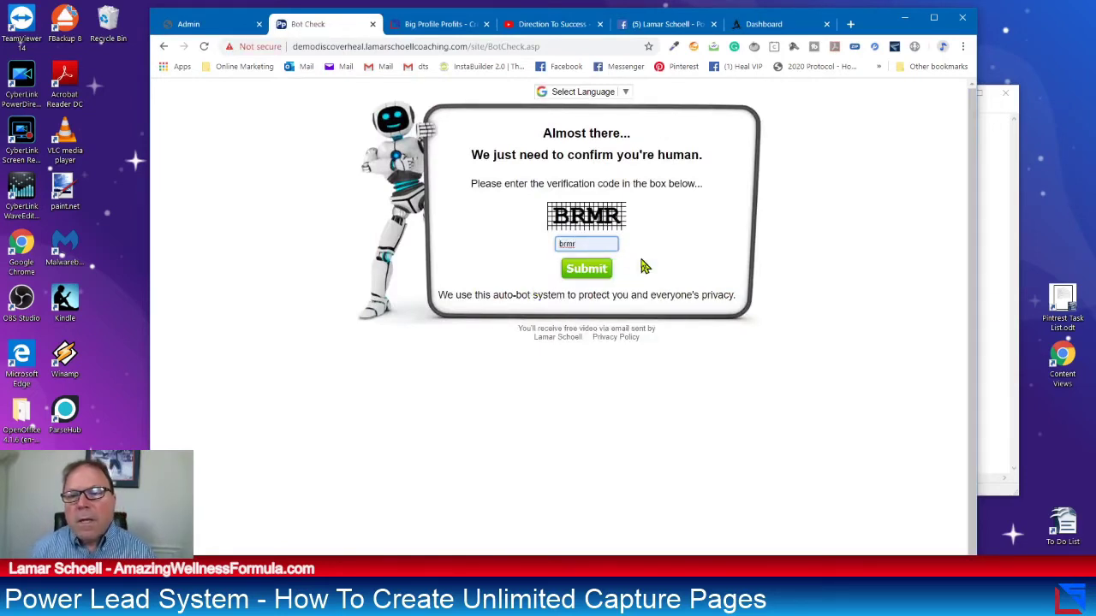
left_click(590, 272)
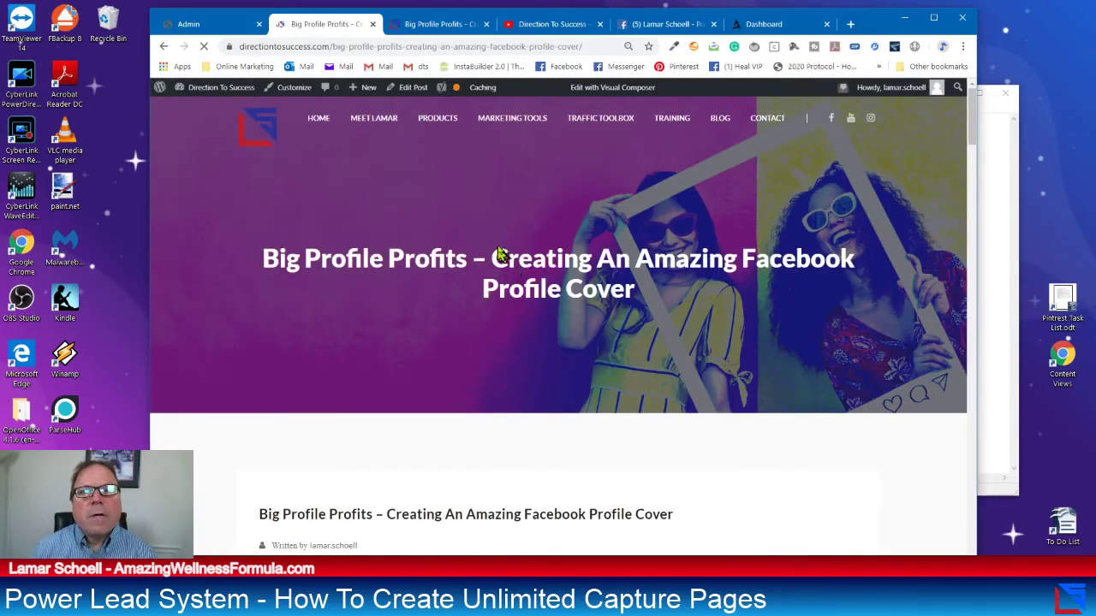
scroll(502, 247, "down", 4)
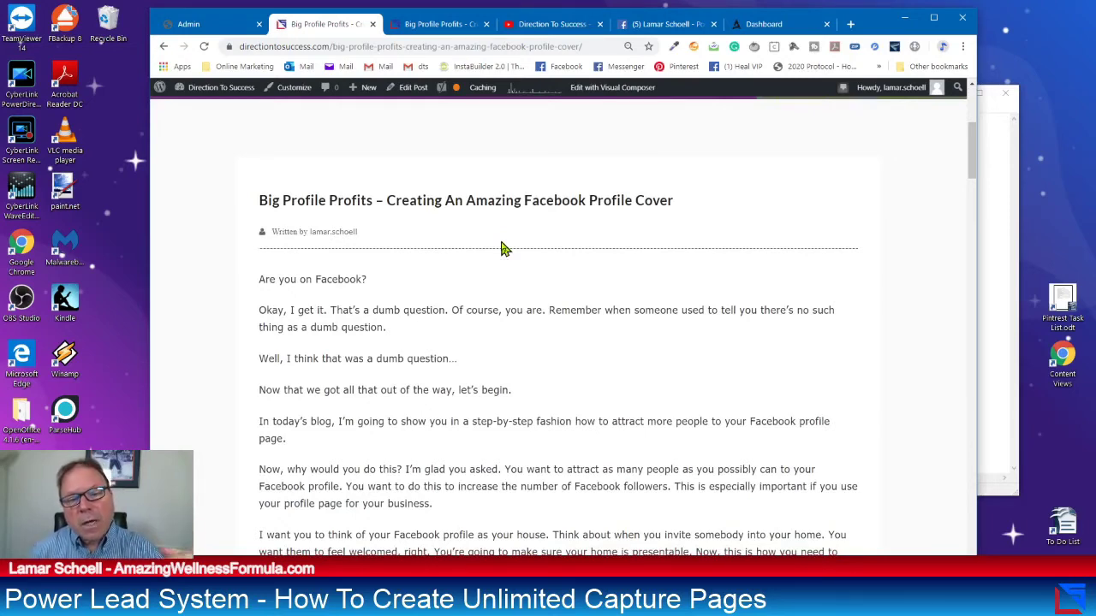
scroll(503, 248, "down", 2)
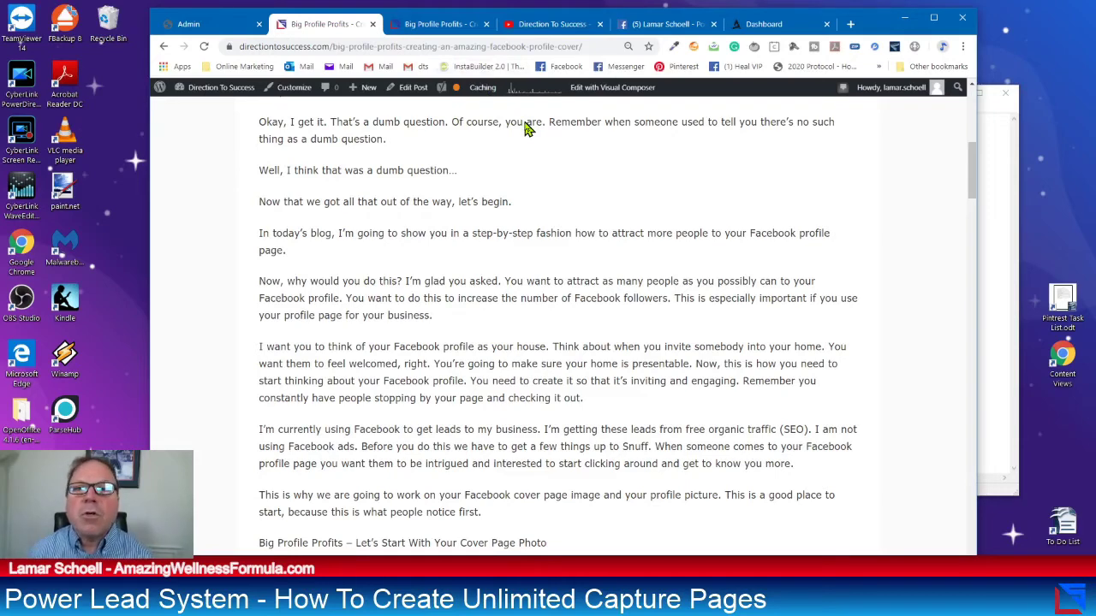
Switch to the Direction To Success YouTube channel and look through its uploaded videos
left_click(544, 27)
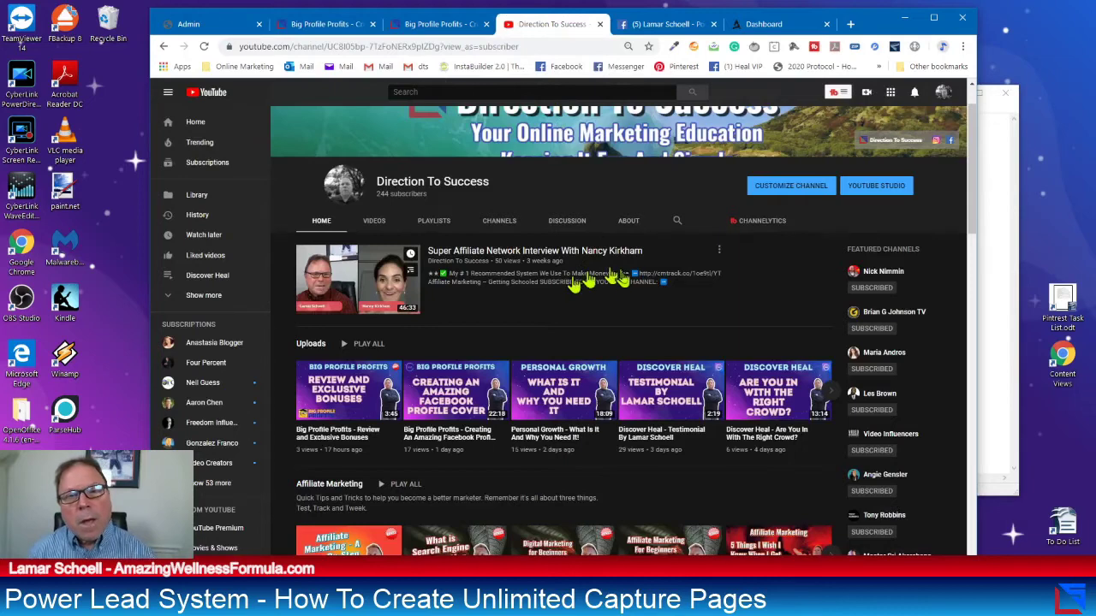
scroll(629, 295, "up", 2)
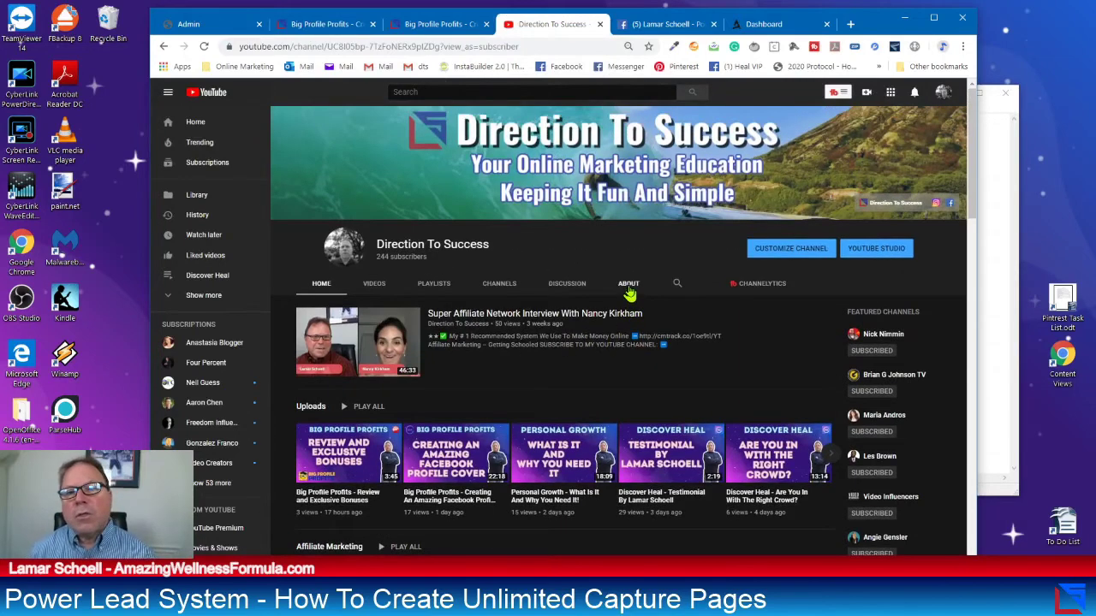
scroll(630, 293, "down", 3)
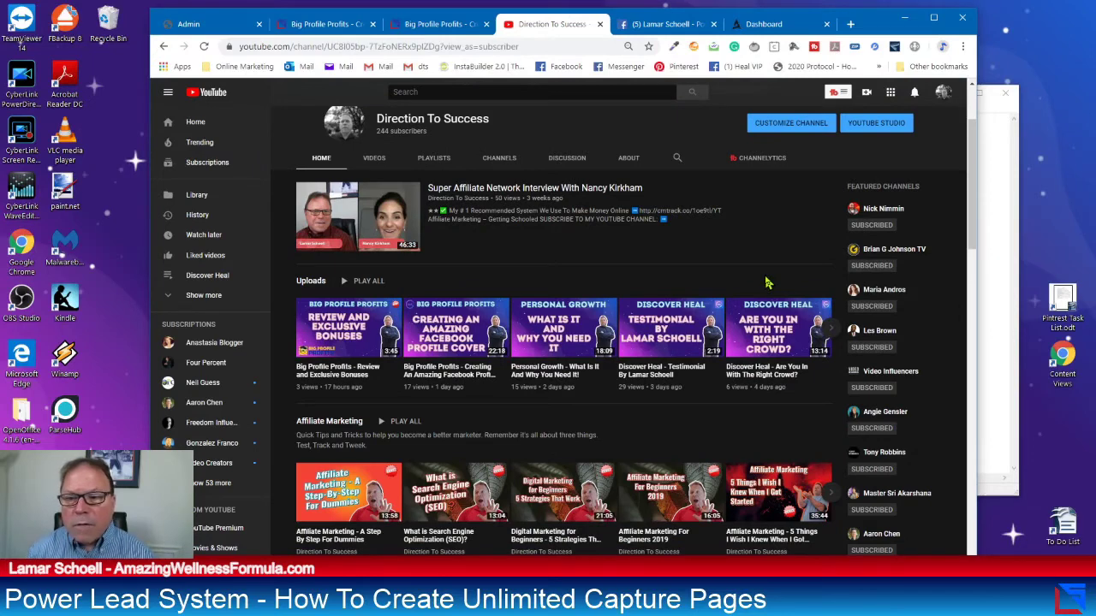
scroll(766, 283, "down", 2)
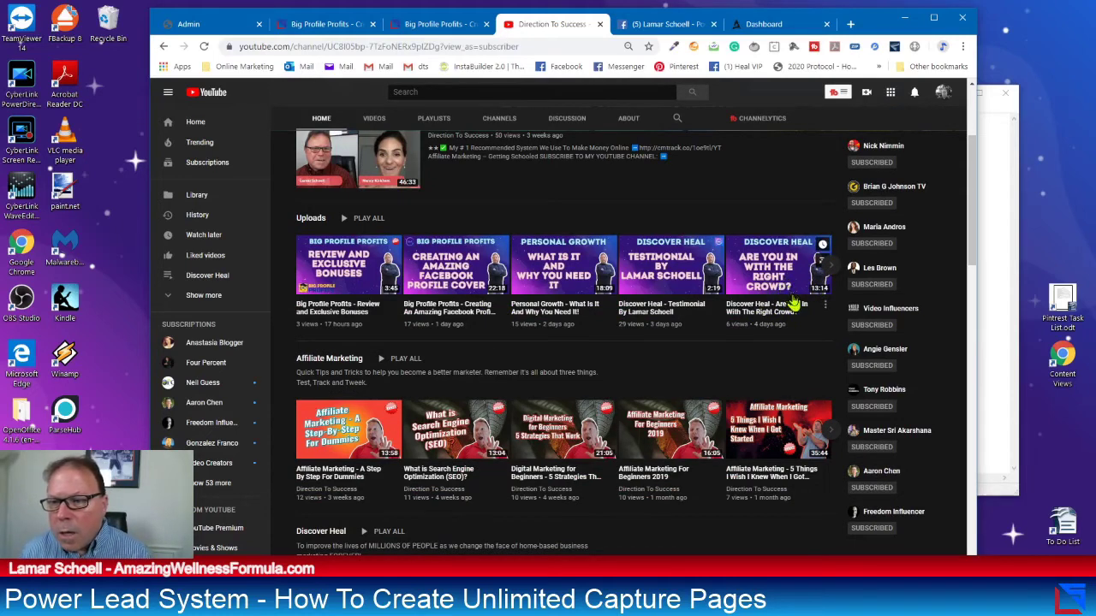
right_click(775, 266)
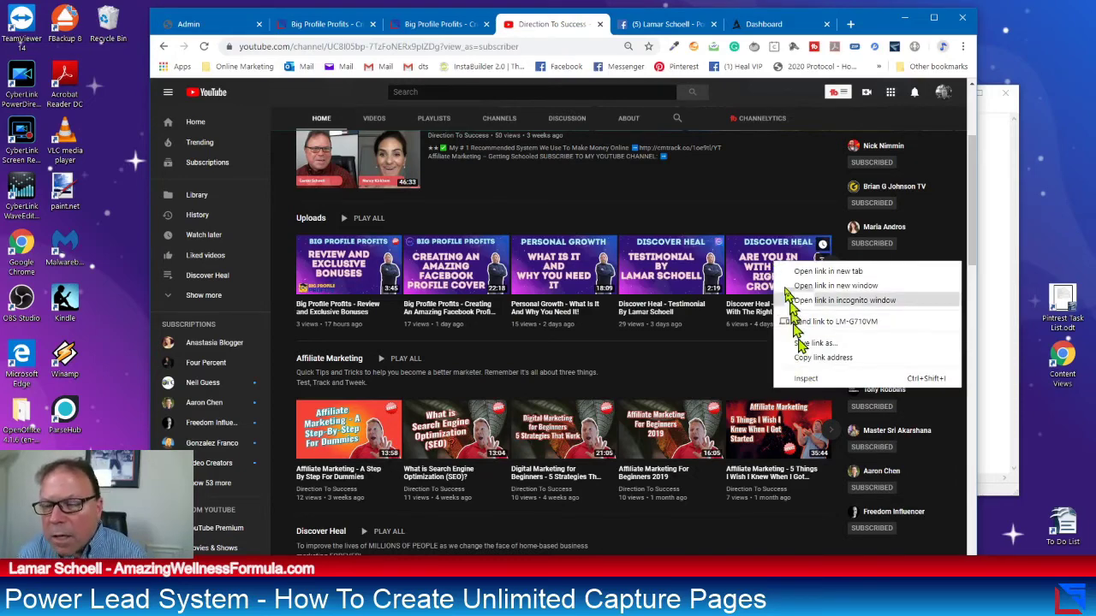
left_click(751, 264)
left_click(750, 264)
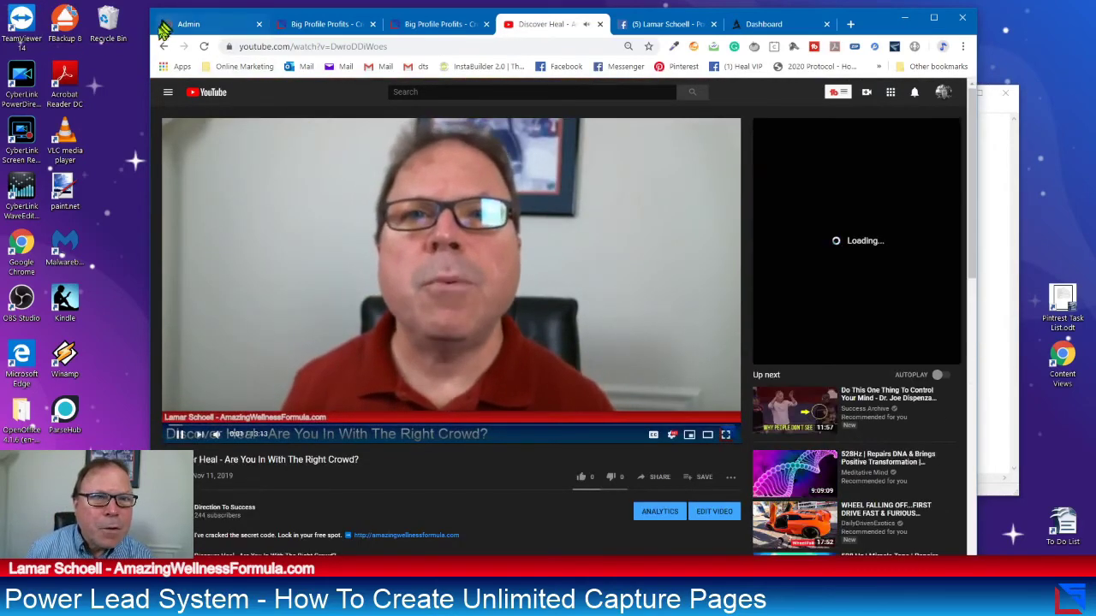
left_click(163, 46)
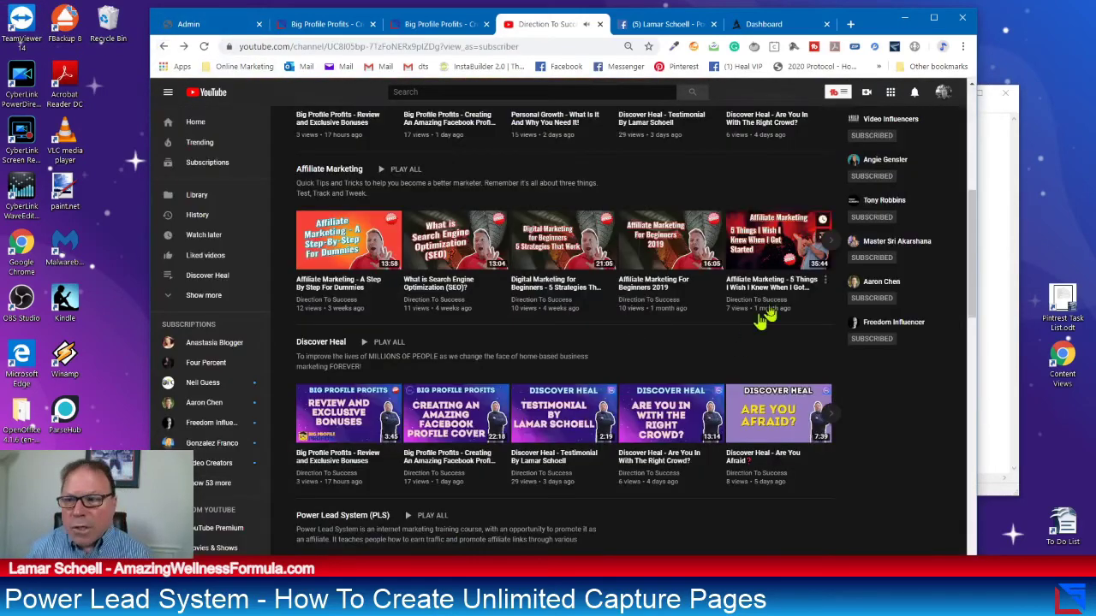
Copy the link address of the "Discover Heal - Are You In With The Right Crowd?" video from the channel's uploads
scroll(779, 318, "up", 3)
scroll(779, 319, "up", 1)
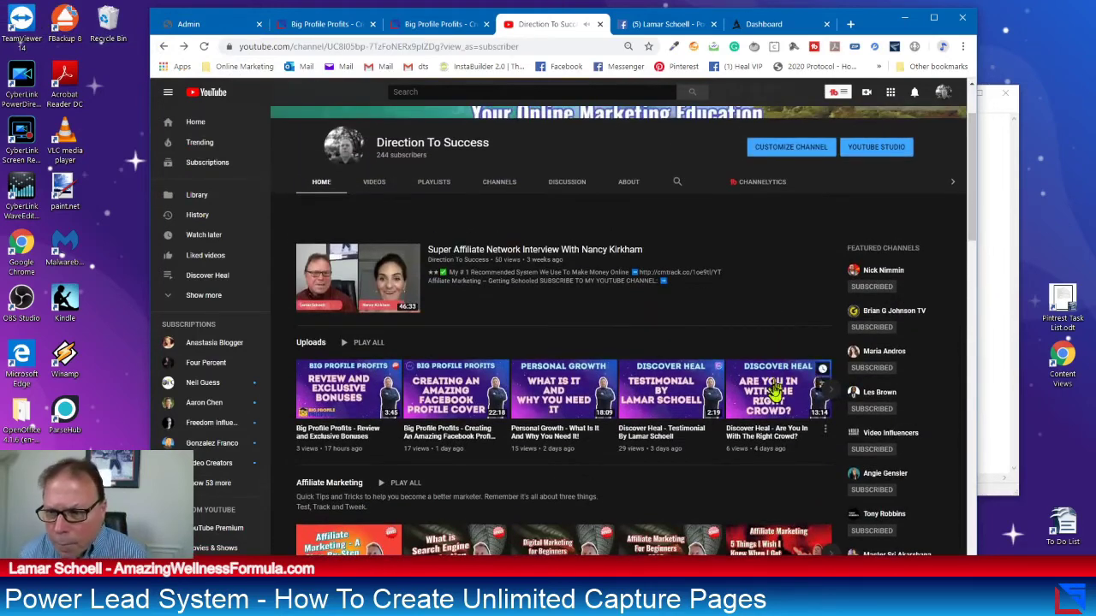
right_click(766, 395)
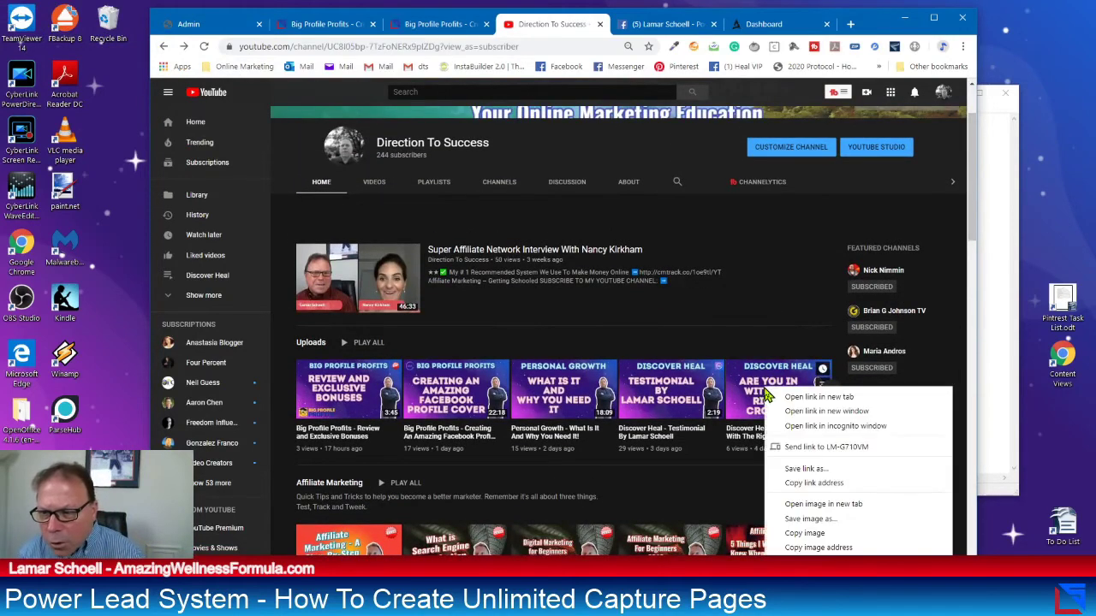
left_click(844, 486)
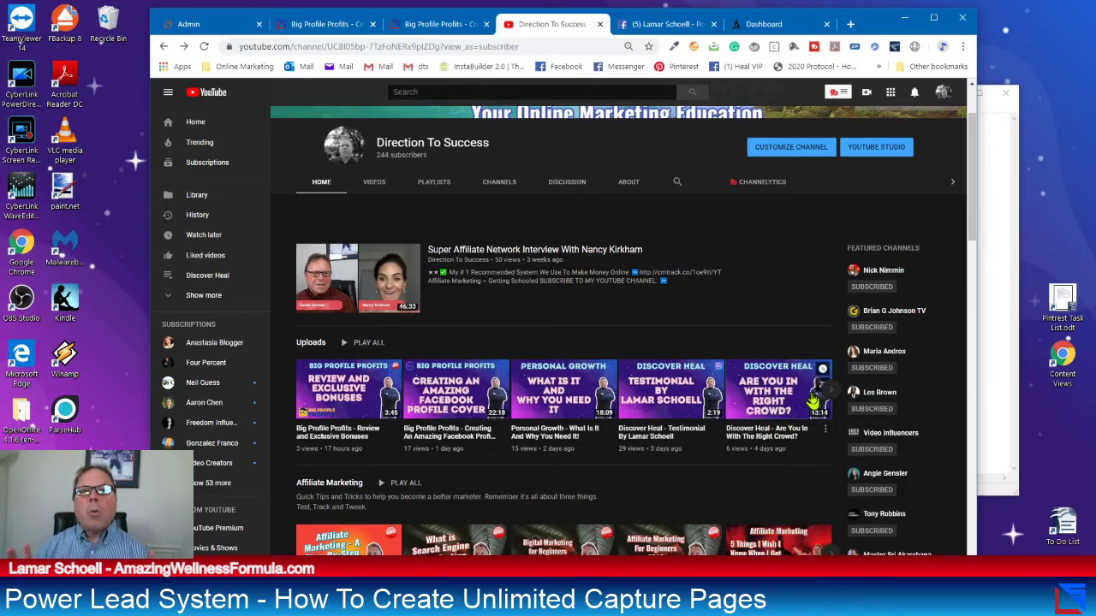
Close the original Big Profile Profits blog post and reopen the "Demo Discover Heal" webpage for editing in Power Lead System
left_click(420, 33)
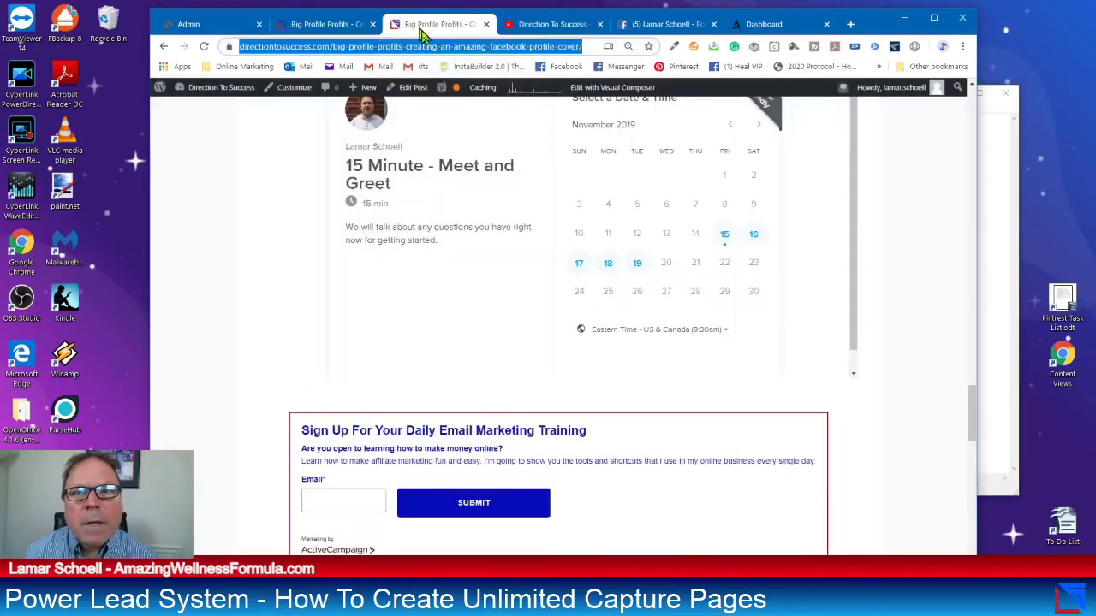
left_click(486, 25)
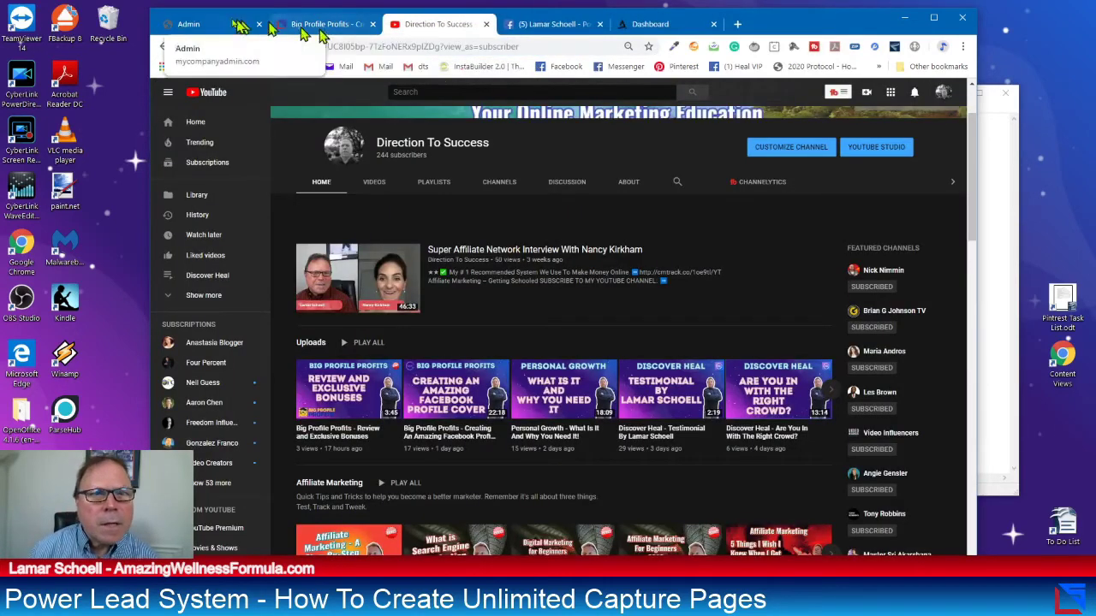
left_click(184, 24)
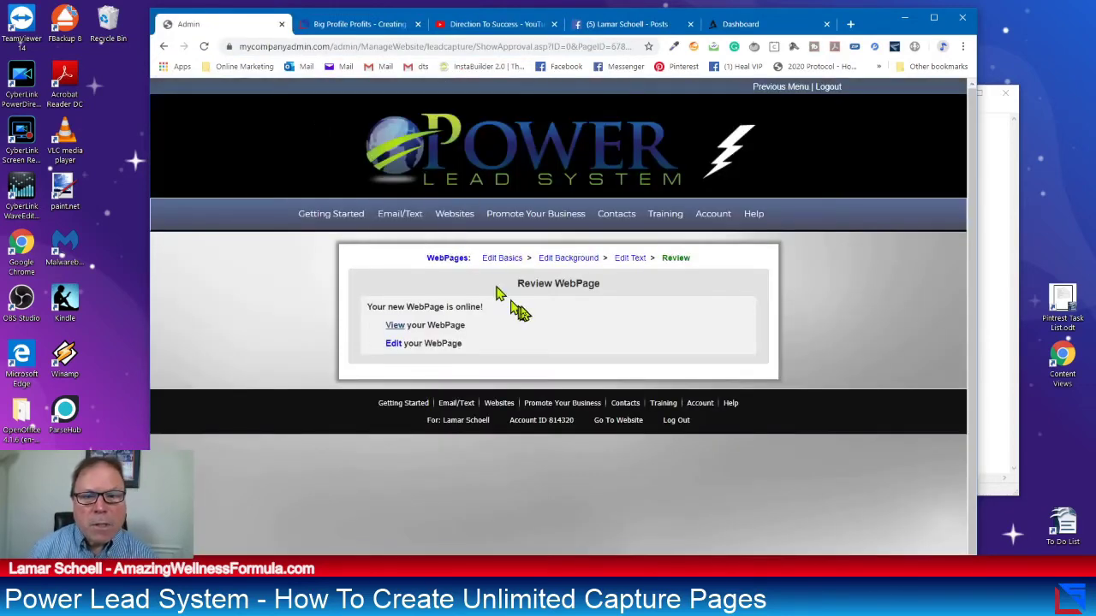
mouse_move(455, 221)
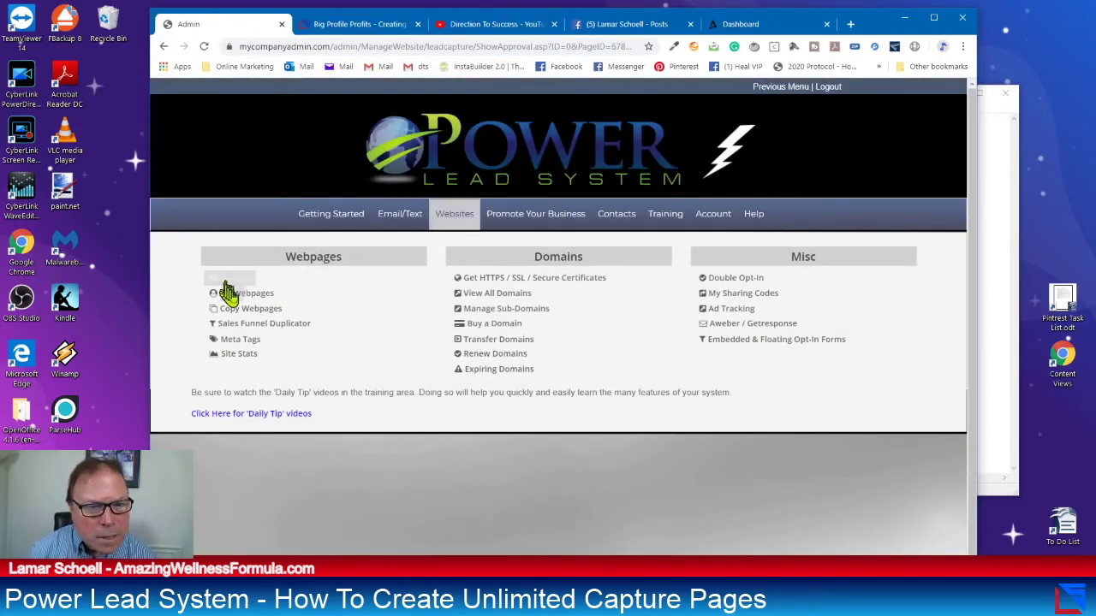
left_click(248, 295)
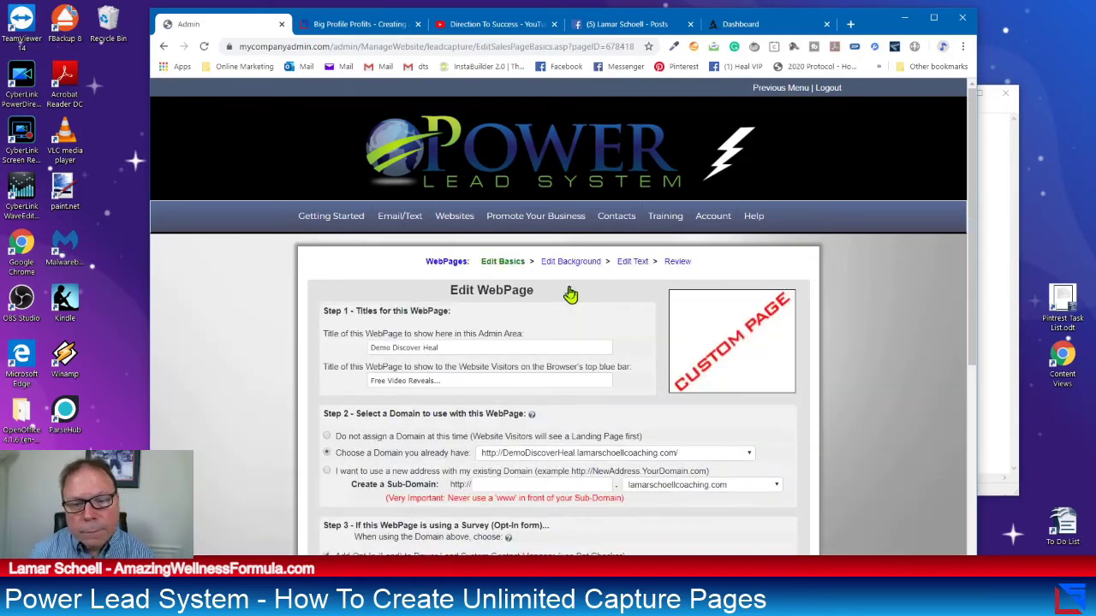
scroll(557, 367, "down", 1)
scroll(569, 367, "down", 4)
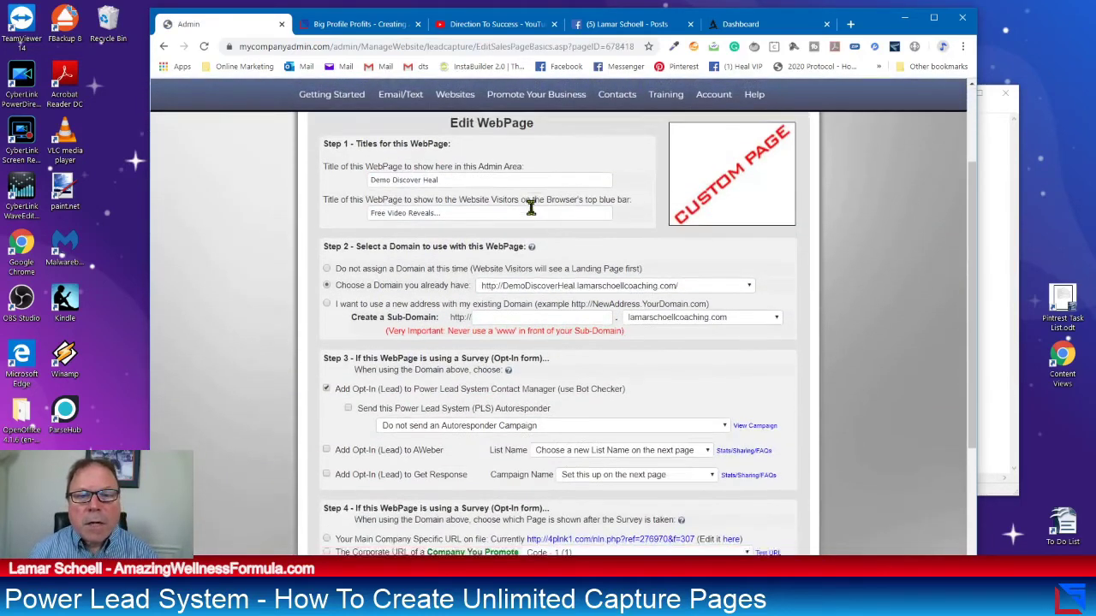
scroll(567, 205, "down", 3)
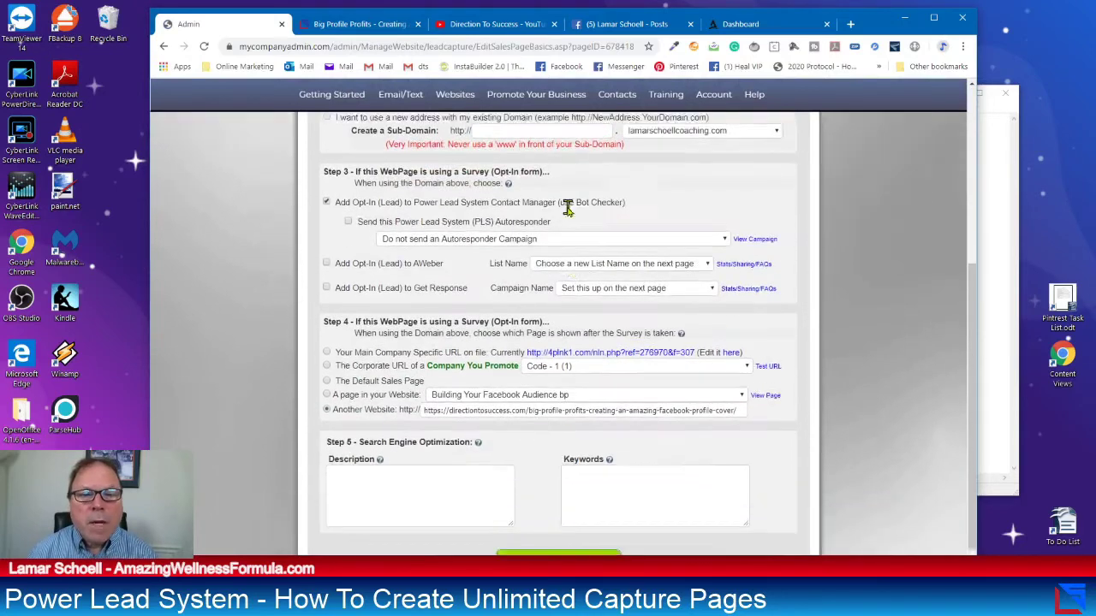
triple_click(548, 334)
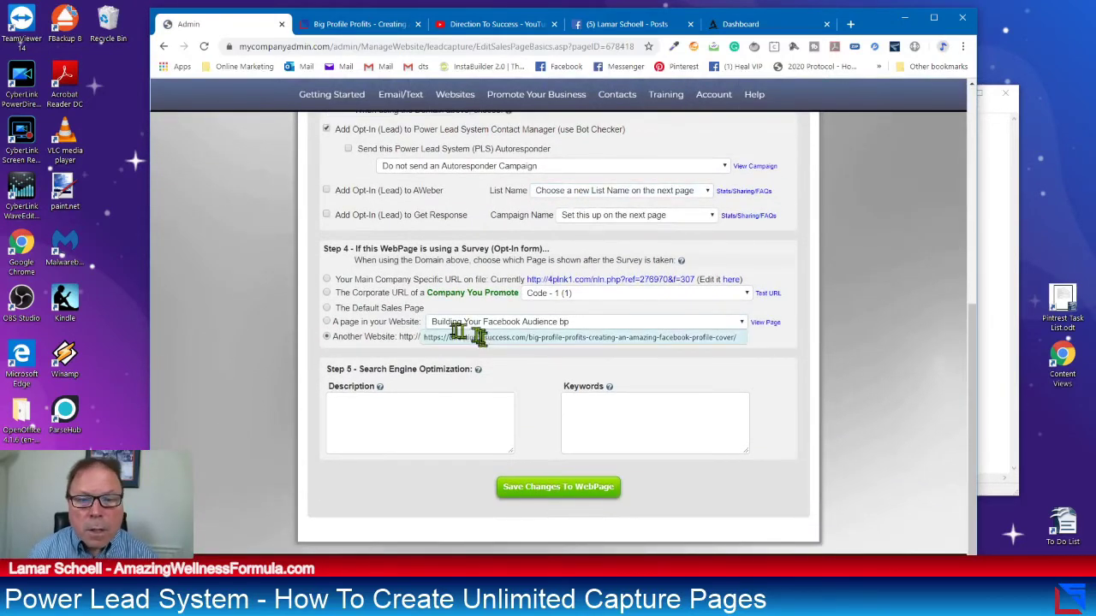
double_click(432, 337)
key("ctrl+a")
key("BackSpace")
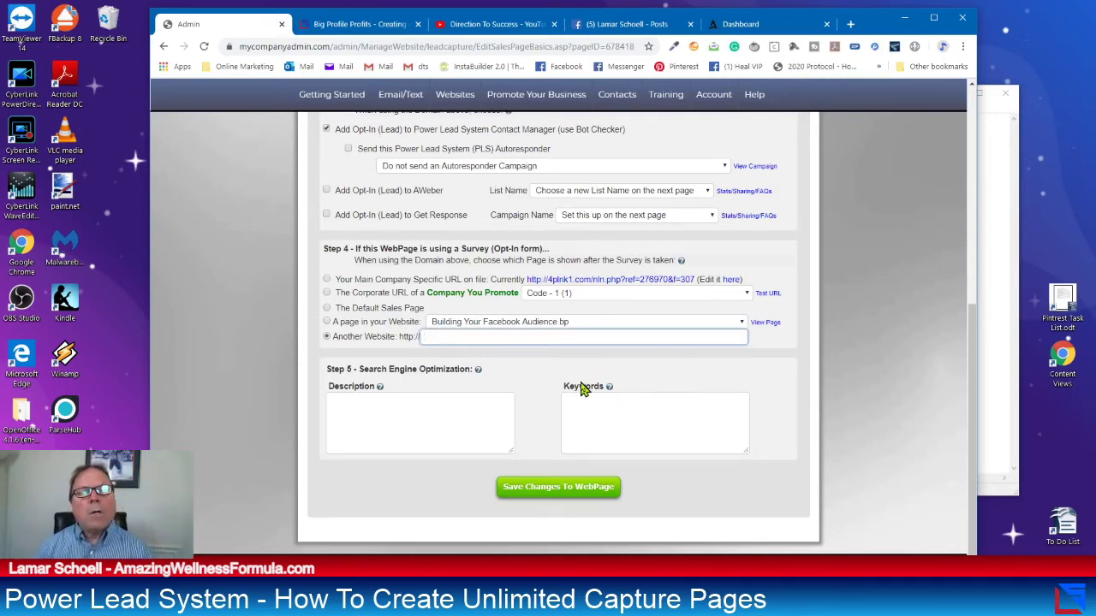
right_click(453, 335)
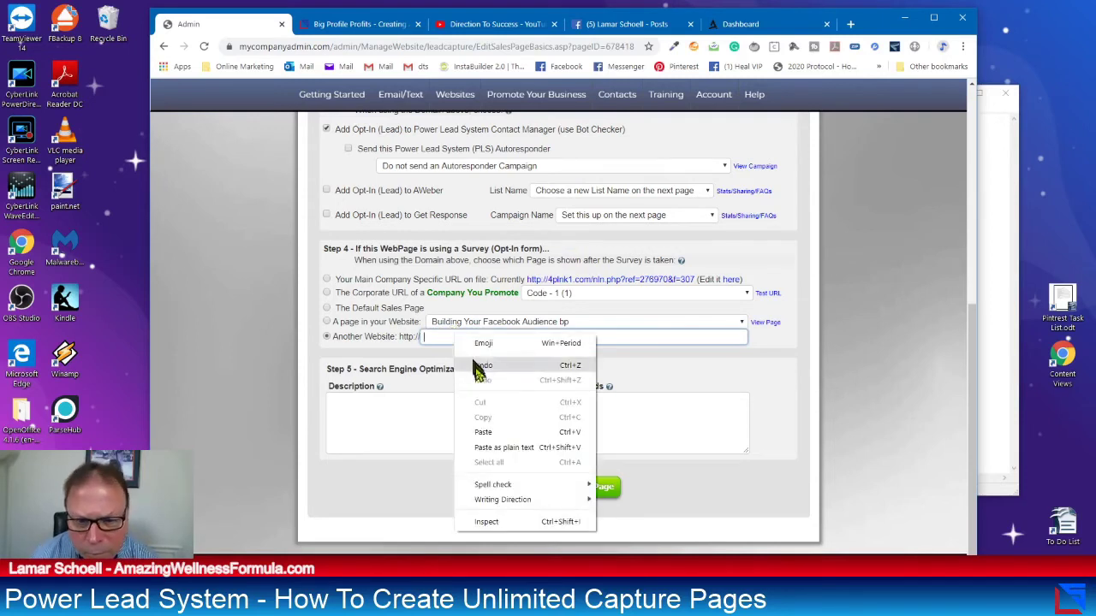
left_click(504, 432)
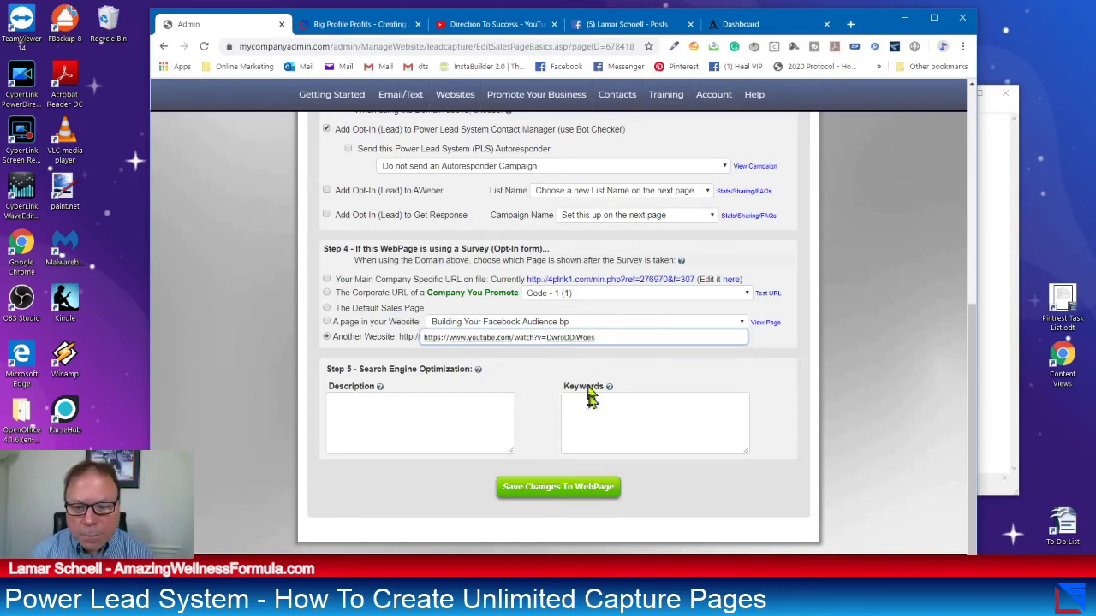
Save the webpage changes, submit the "Leave it the way it is" background option, and save the page text to reach the review
left_click(577, 494)
scroll(585, 466, "down", 1)
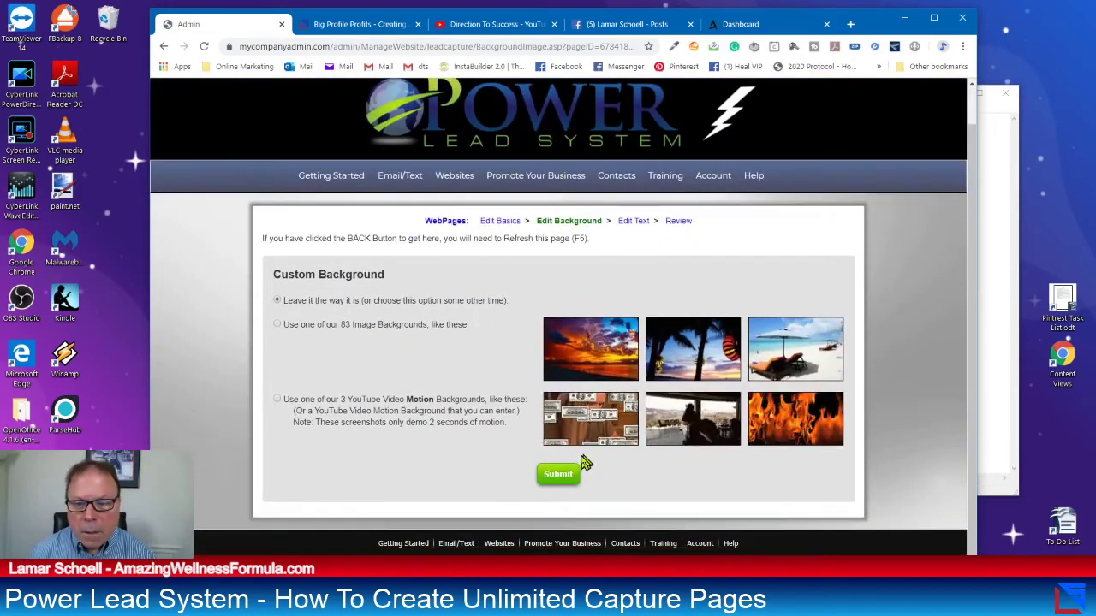
left_click(561, 474)
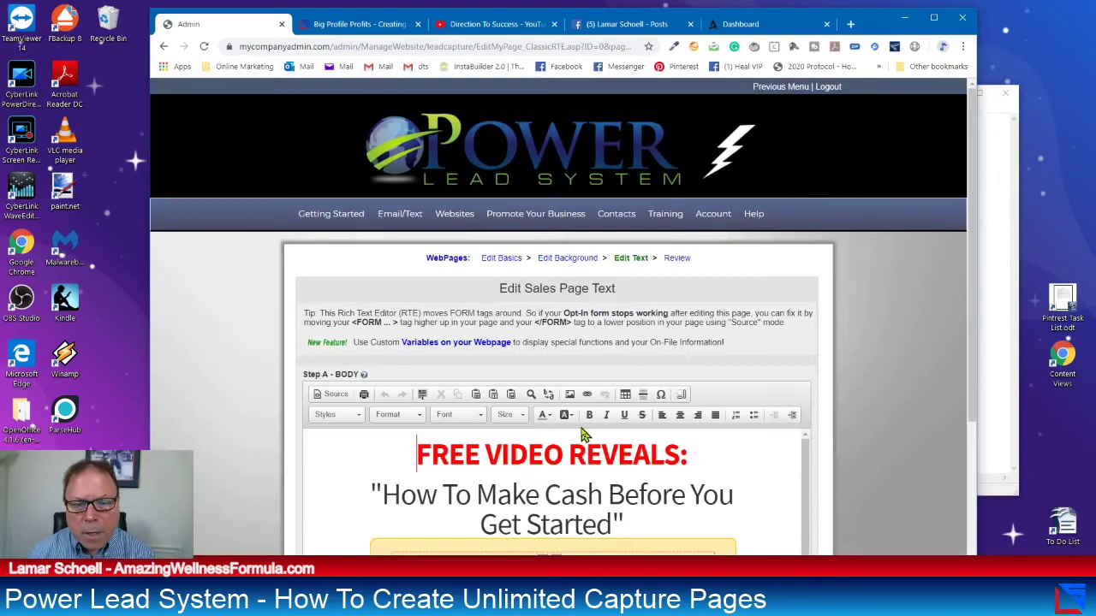
scroll(582, 435, "down", 3)
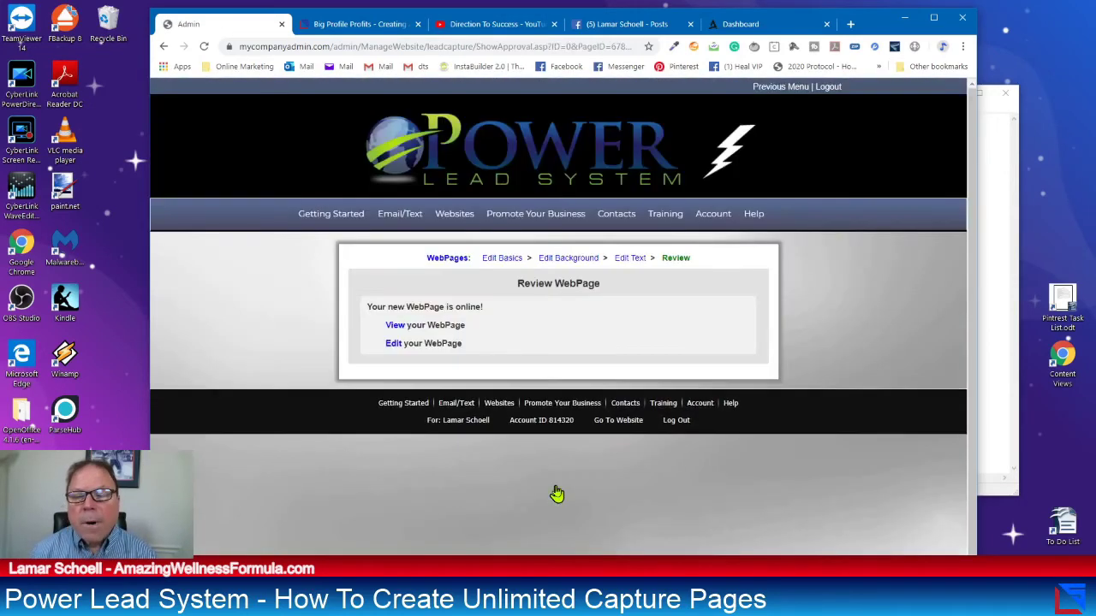
View the live capture page and submit the opt-in form with the saved e-mail address
left_click(395, 325)
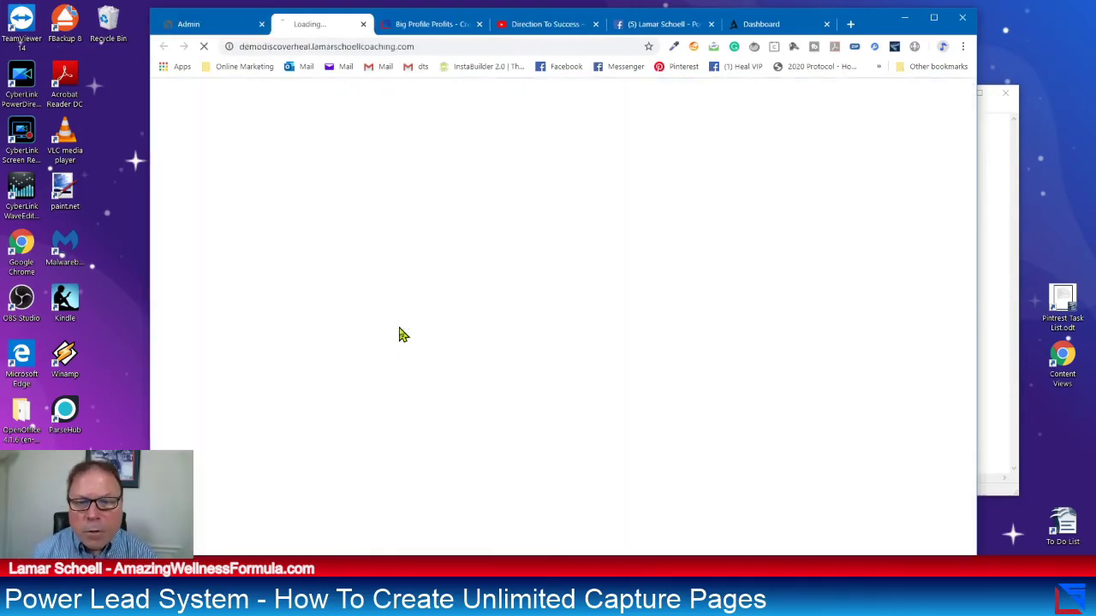
left_click(480, 244)
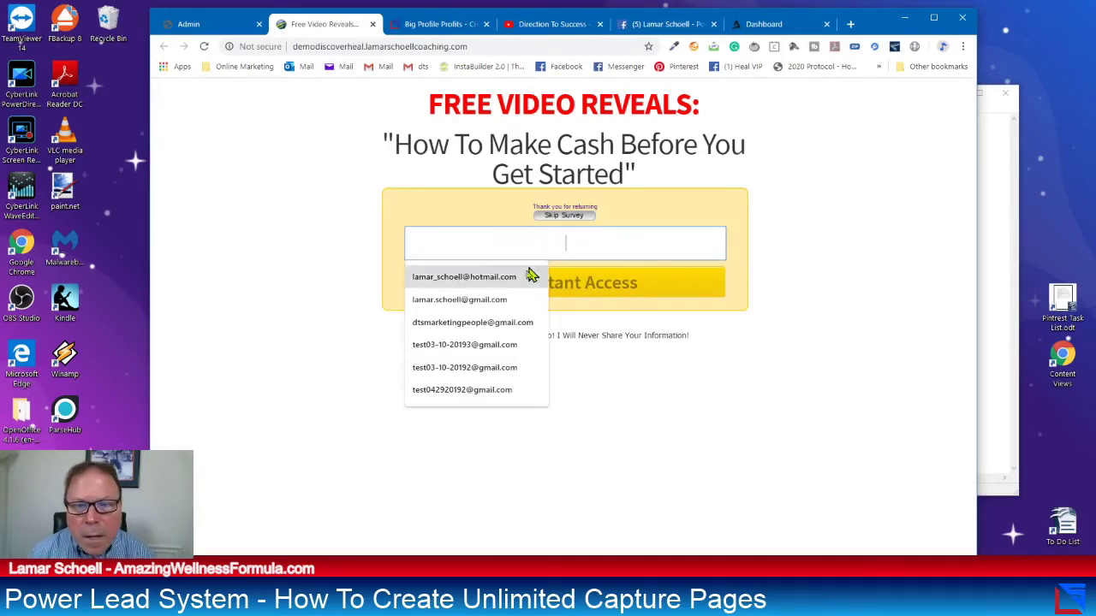
left_click(491, 281)
left_click(530, 290)
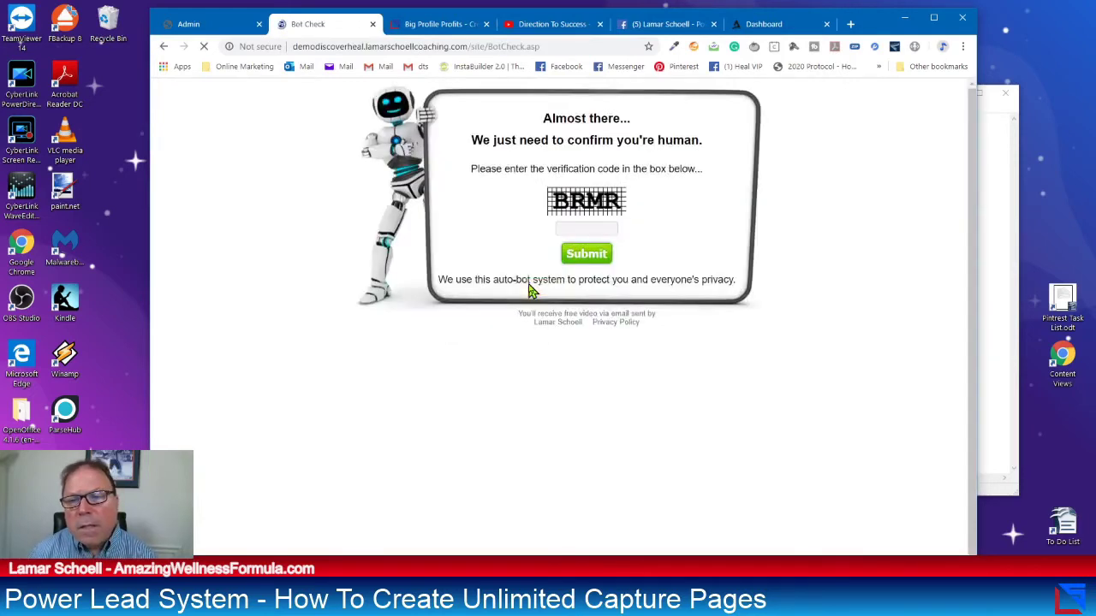
Enter the bot check's verification code, submit it, and close the tab with the YouTube follow-up video
left_click(573, 247)
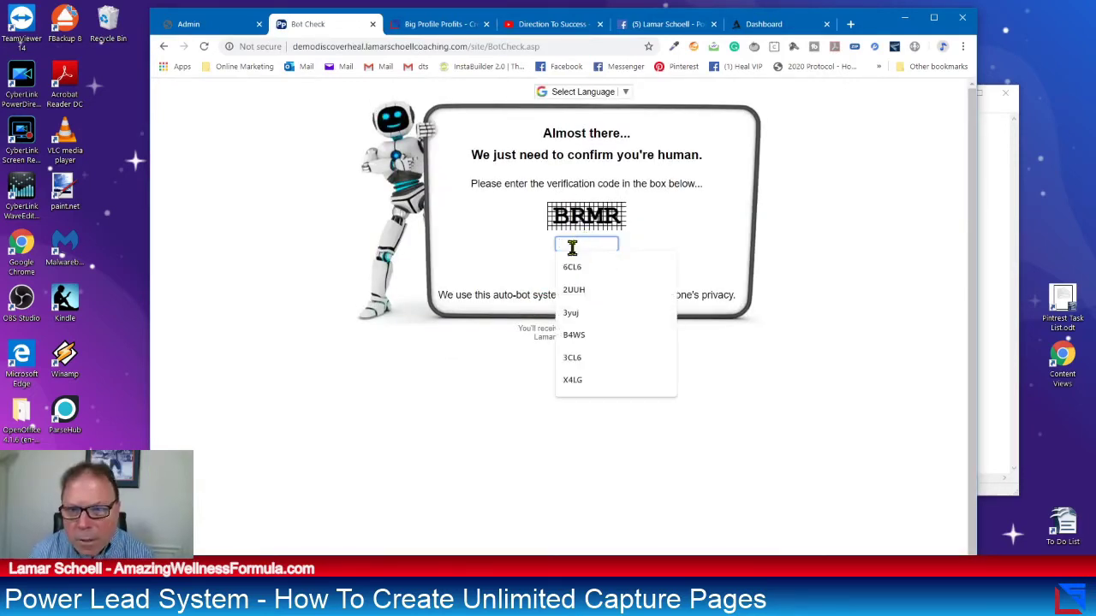
type("B4WS")
left_click(571, 270)
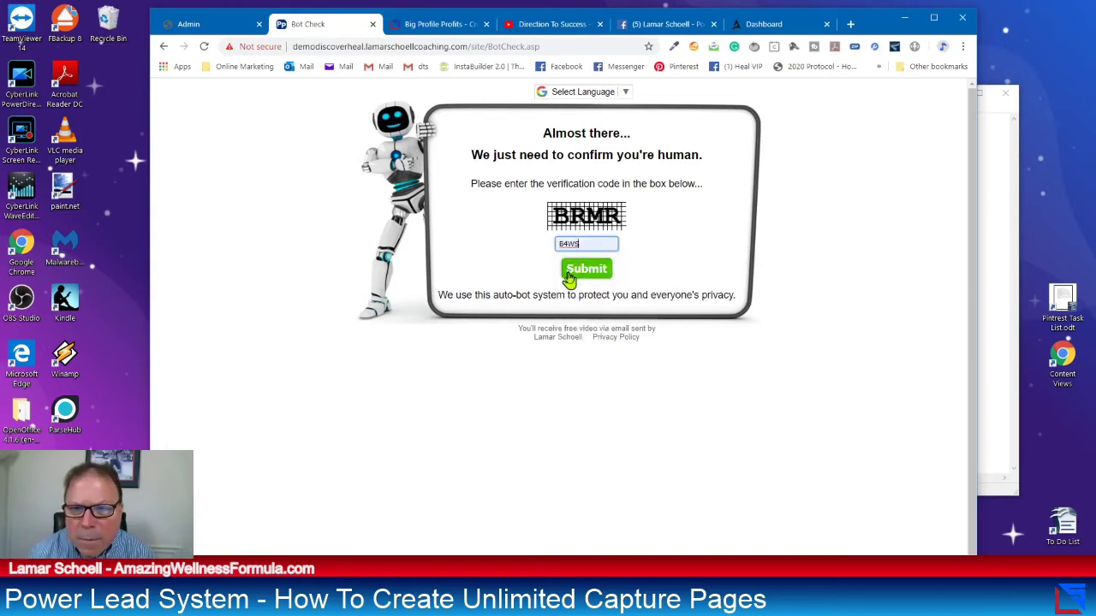
left_click_drag(584, 243, 521, 246)
type("brmr")
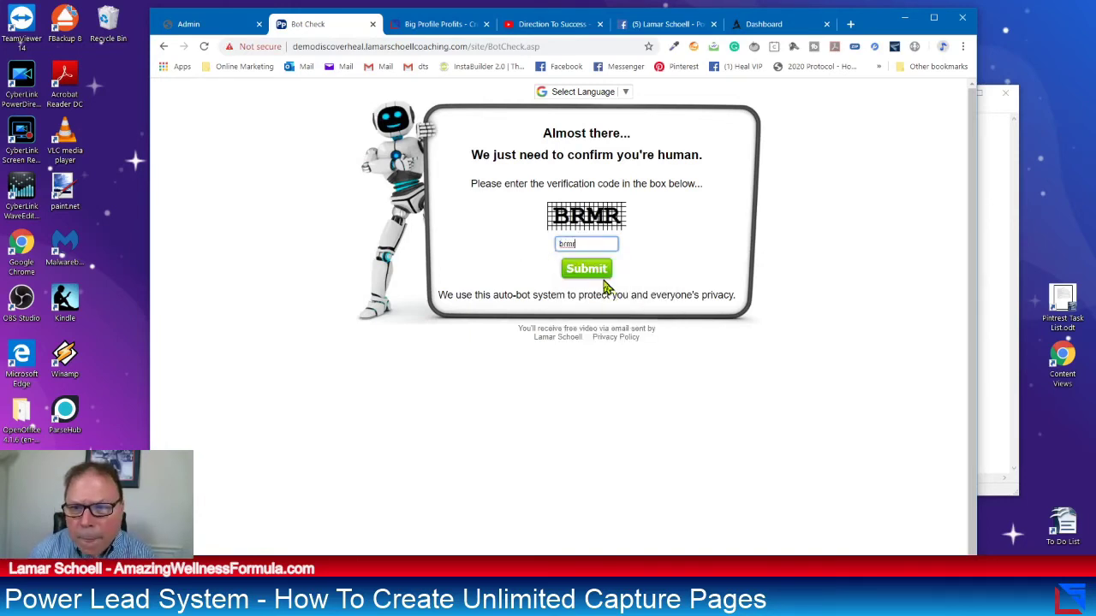
left_click(603, 281)
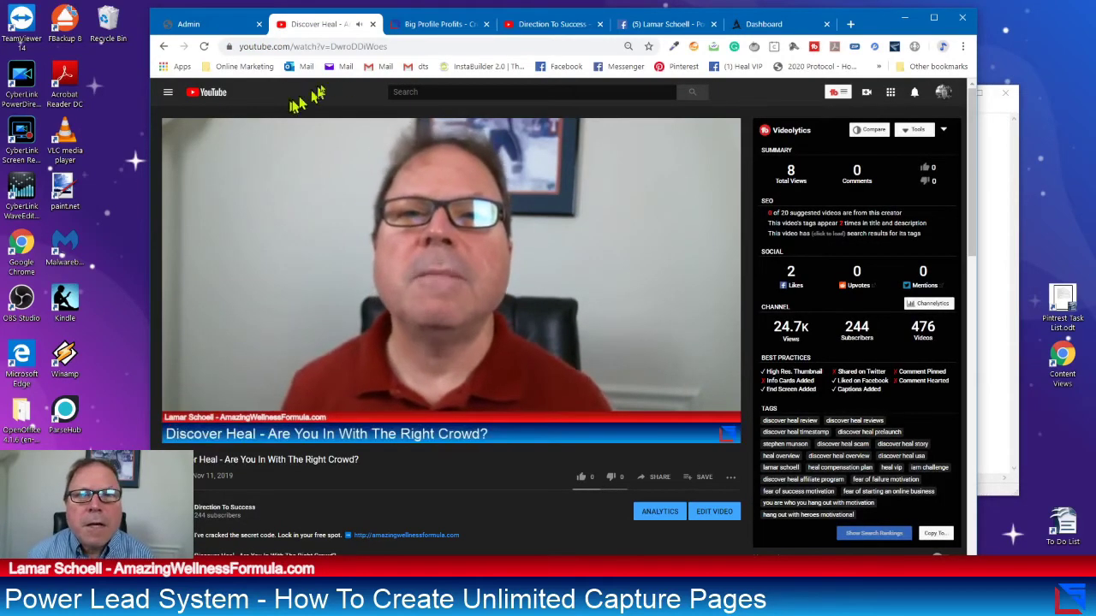
left_click(372, 24)
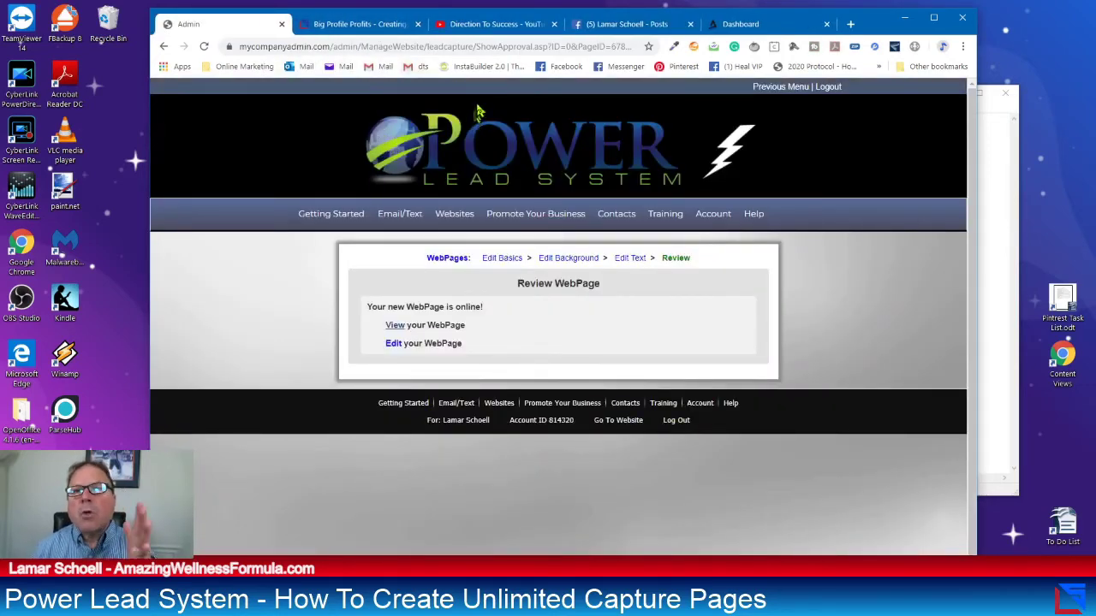
Switch to the Facebook page's posts and open the live video "Discover Heal - The Magic Of Part-time"
left_click(620, 24)
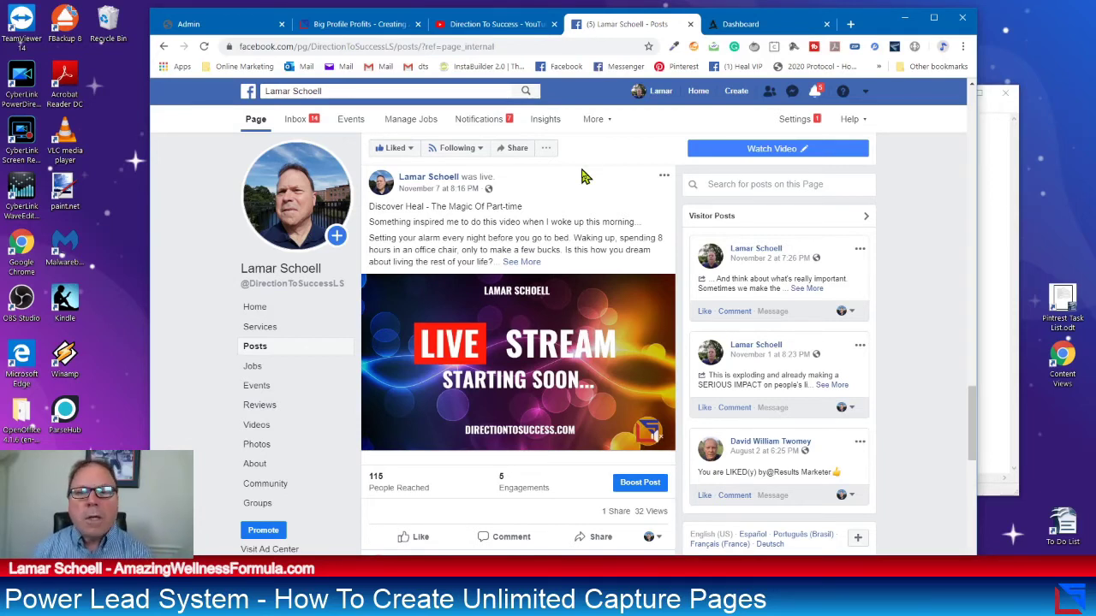
mouse_move(529, 279)
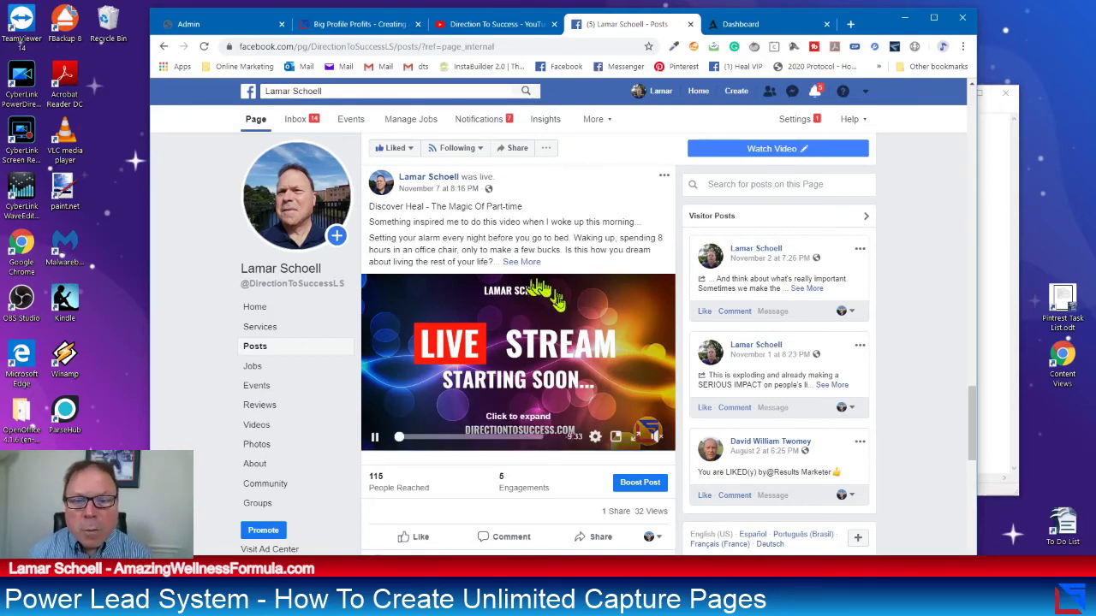
left_click(516, 341)
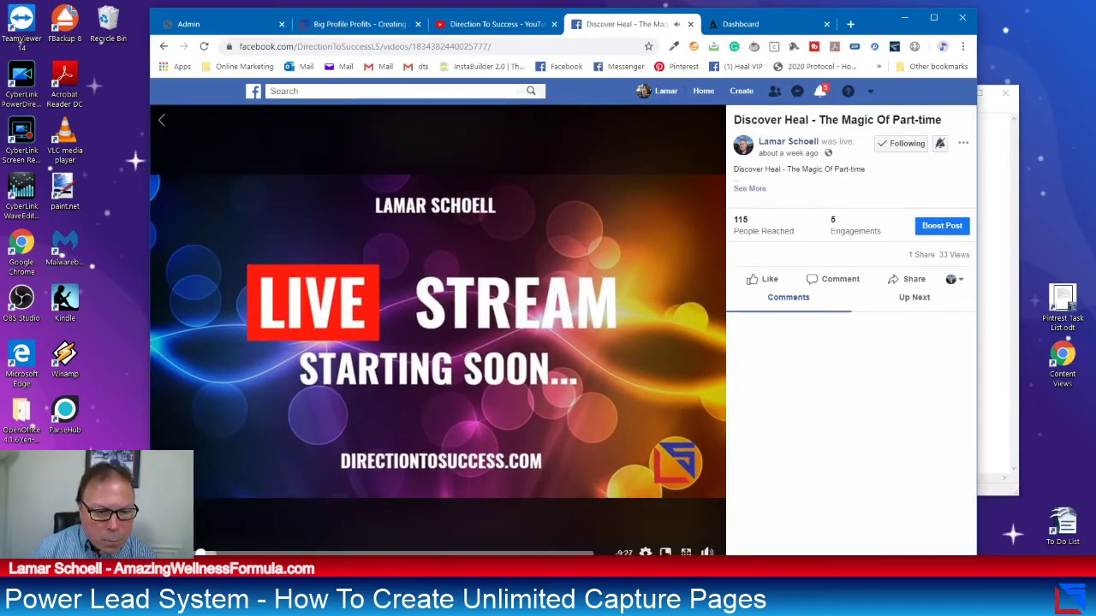
Show the Facebook video's URL and copy it
right_click(377, 282)
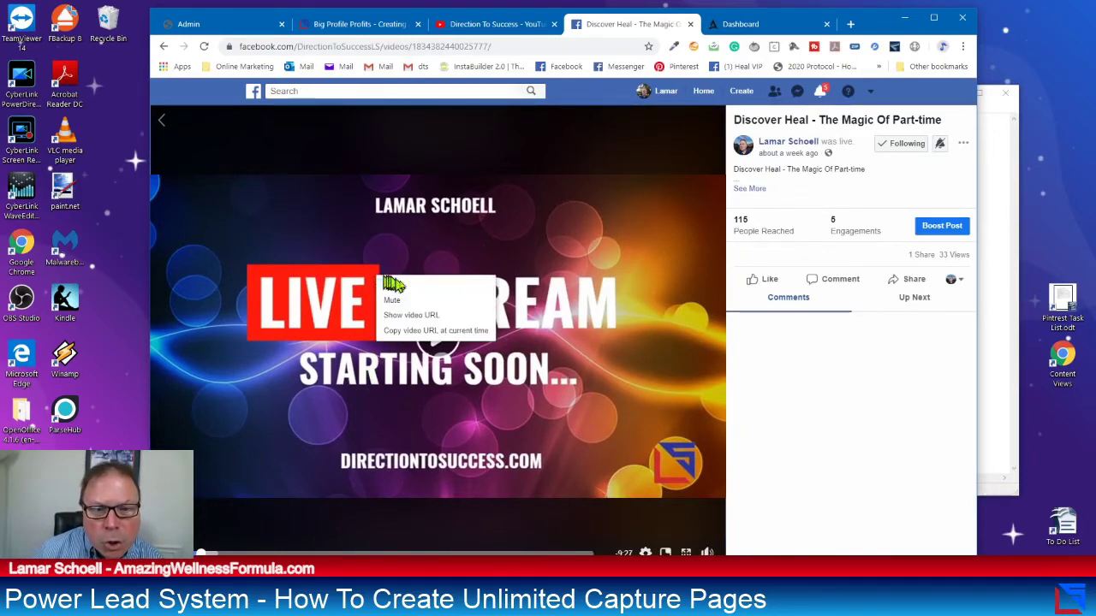
left_click(433, 316)
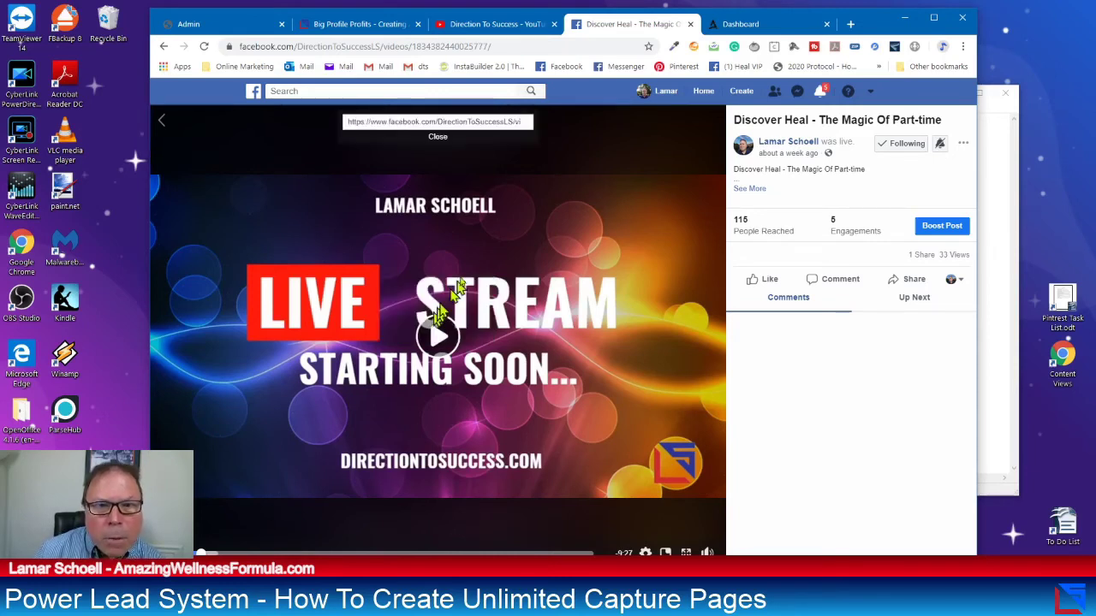
left_click(438, 121)
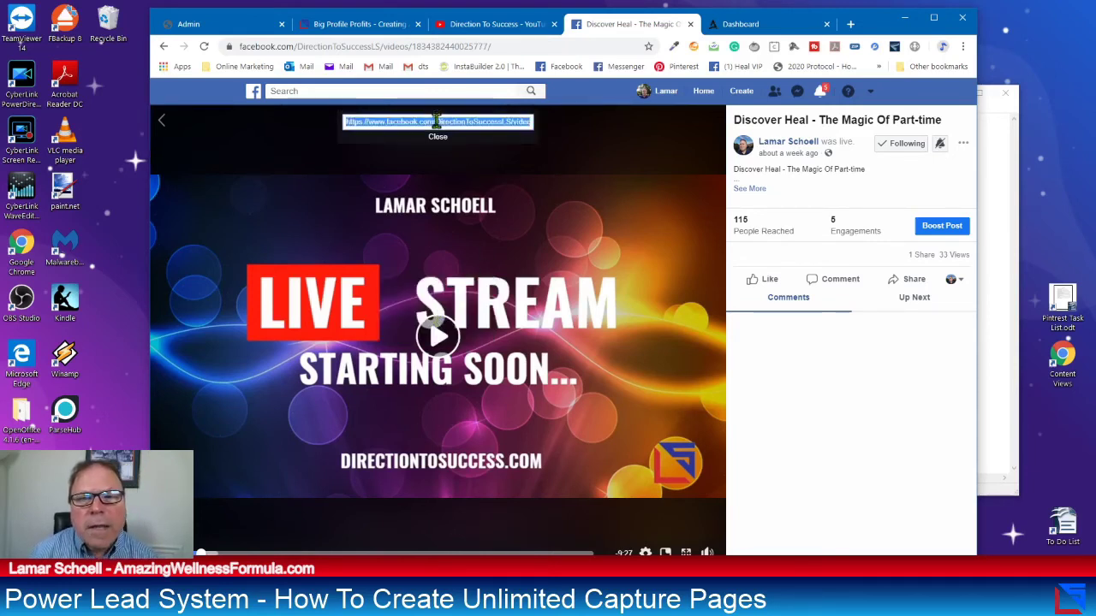
right_click(409, 121)
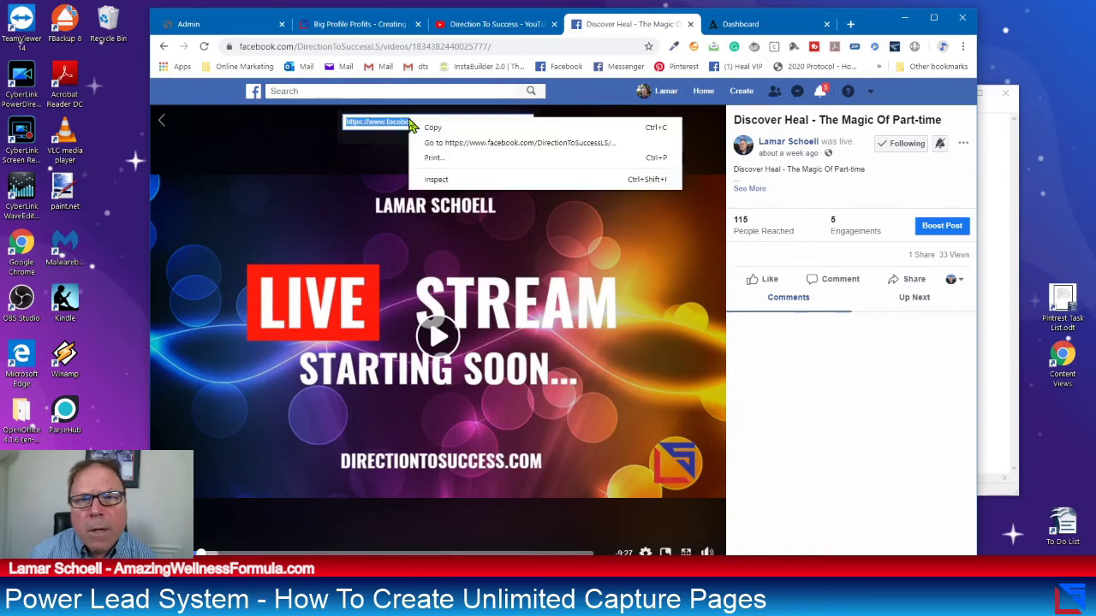
left_click(428, 126)
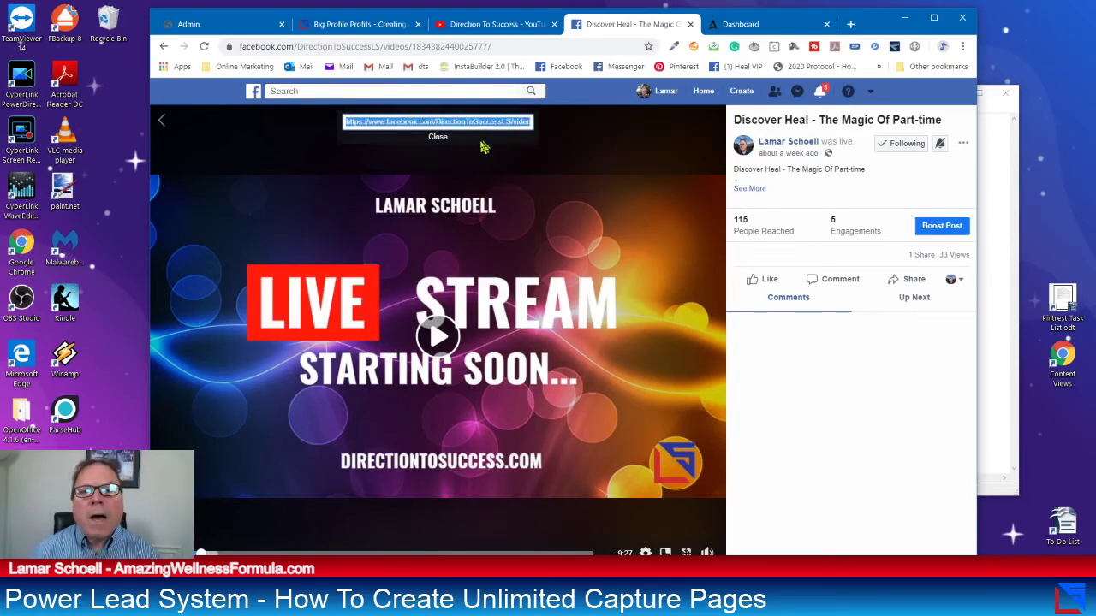
Return to Power Lead System and open the "Demo Discover Heal" webpage from My WebPages for editing
left_click(217, 26)
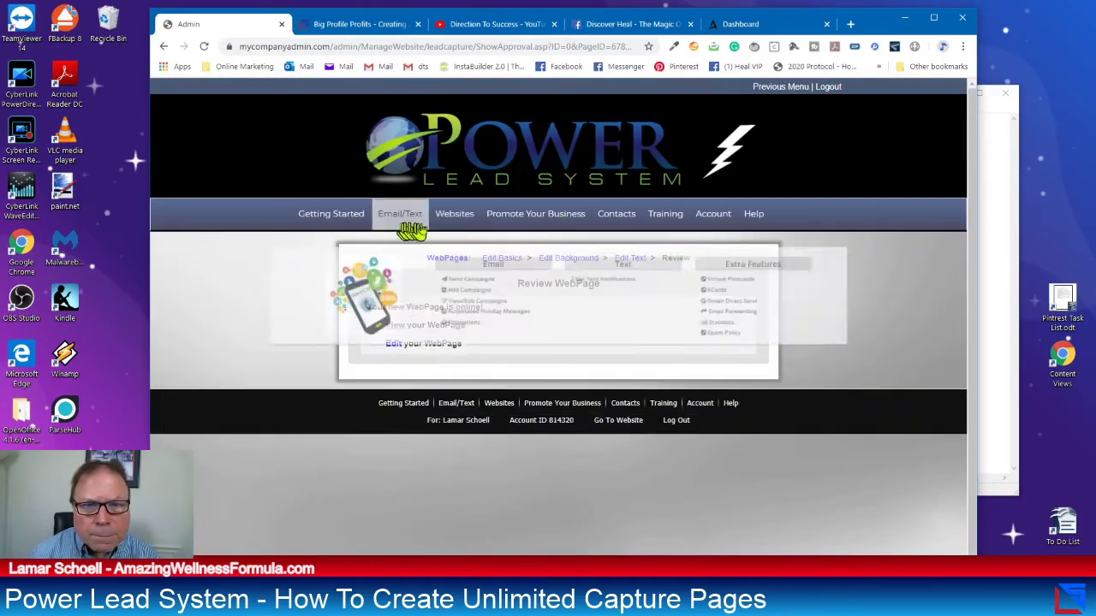
mouse_move(448, 227)
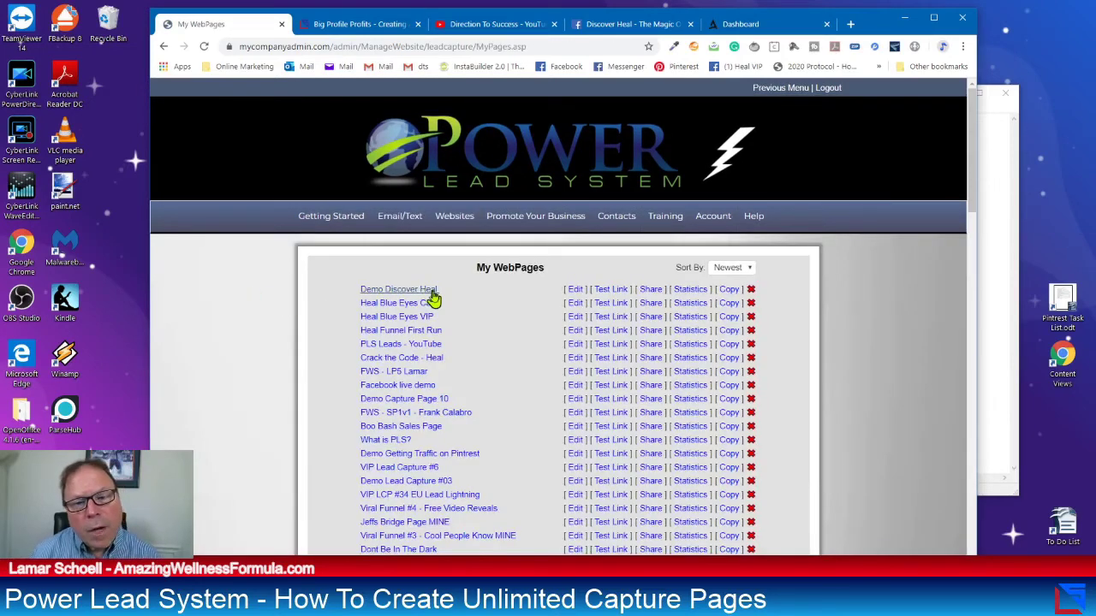
left_click(574, 291)
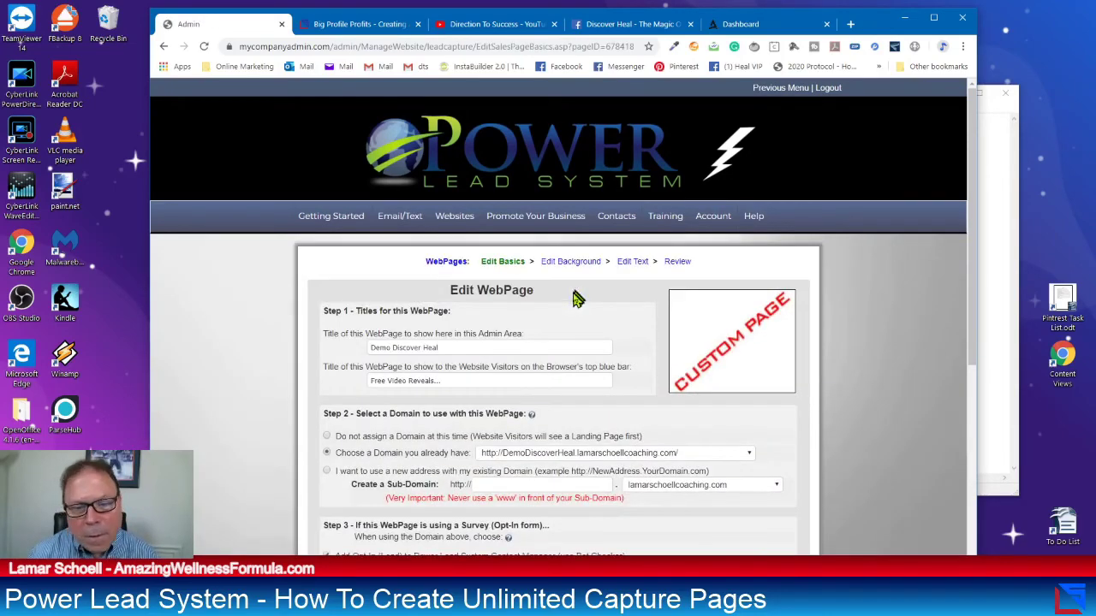
scroll(574, 297, "down", 3)
scroll(571, 292, "up", 3)
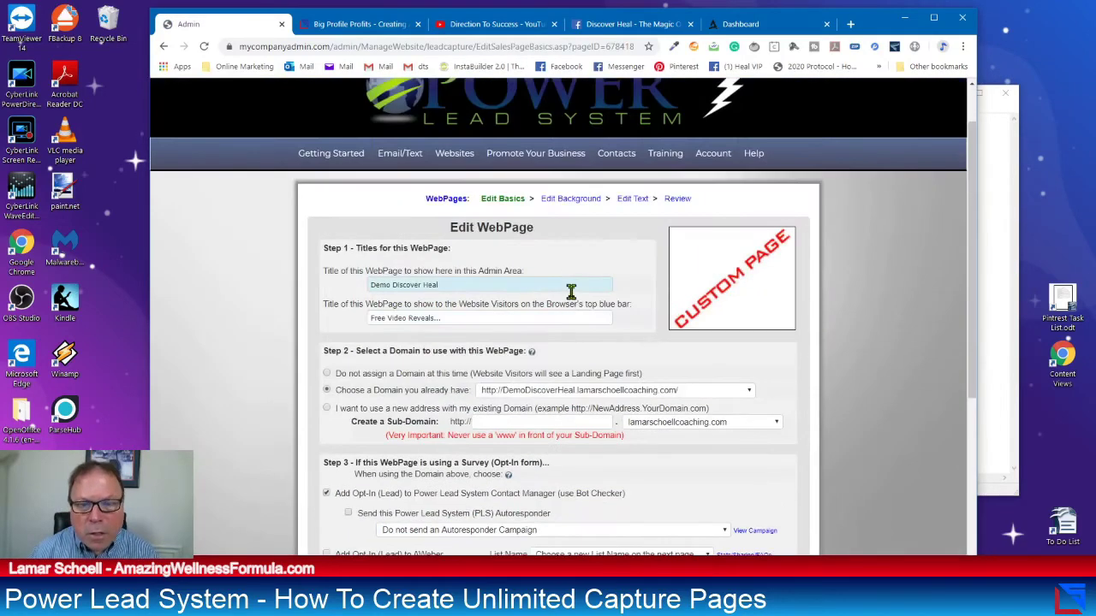
scroll(571, 292, "down", 5)
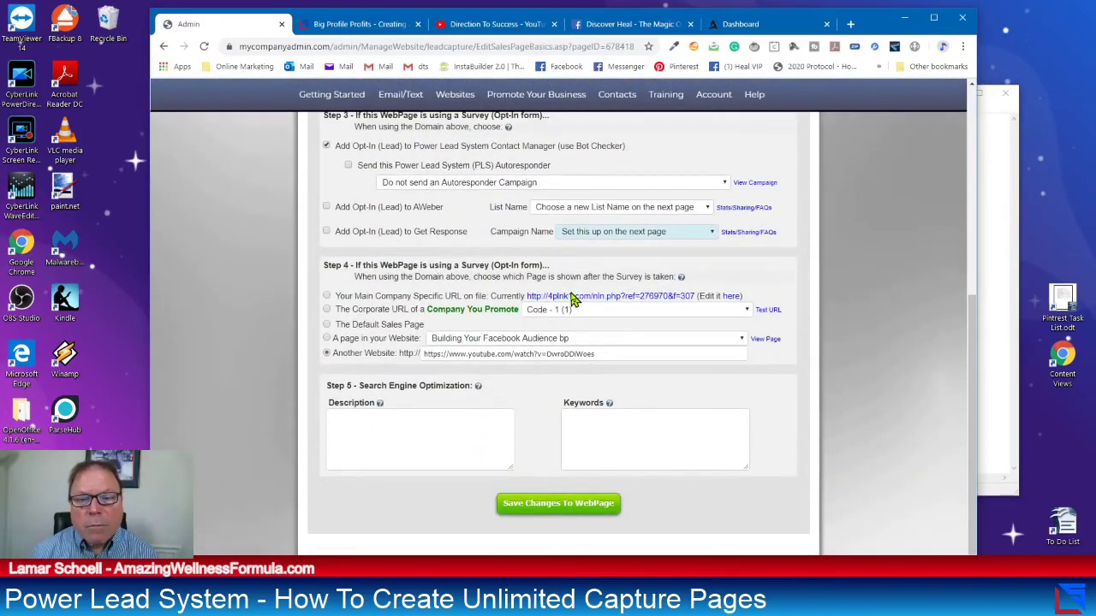
scroll(571, 298, "down", 1)
left_click(614, 339)
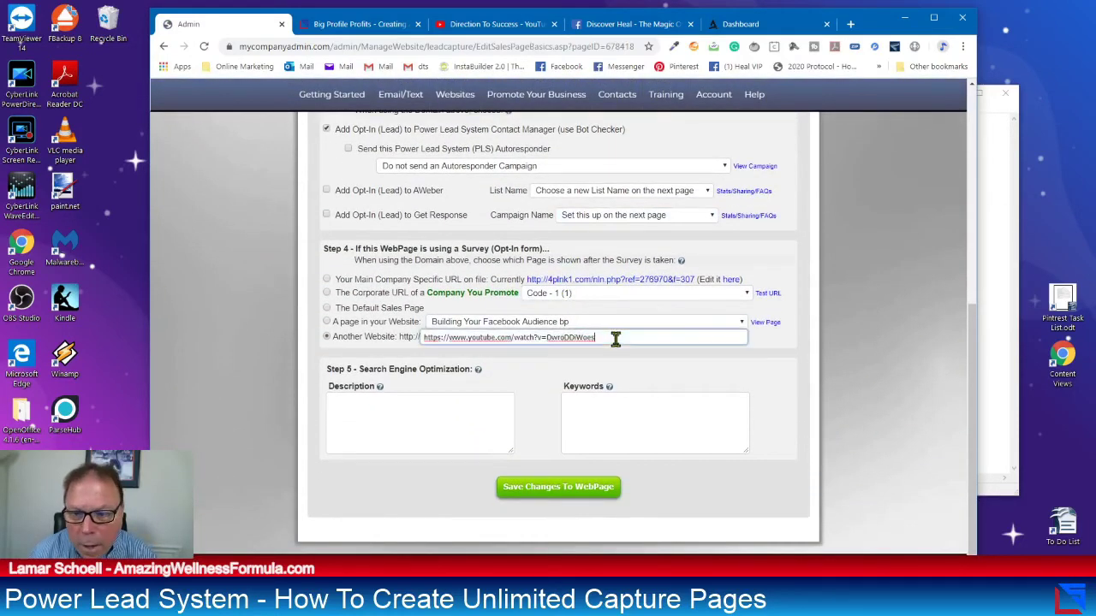
key("ctrl+a")
key("BackSpace")
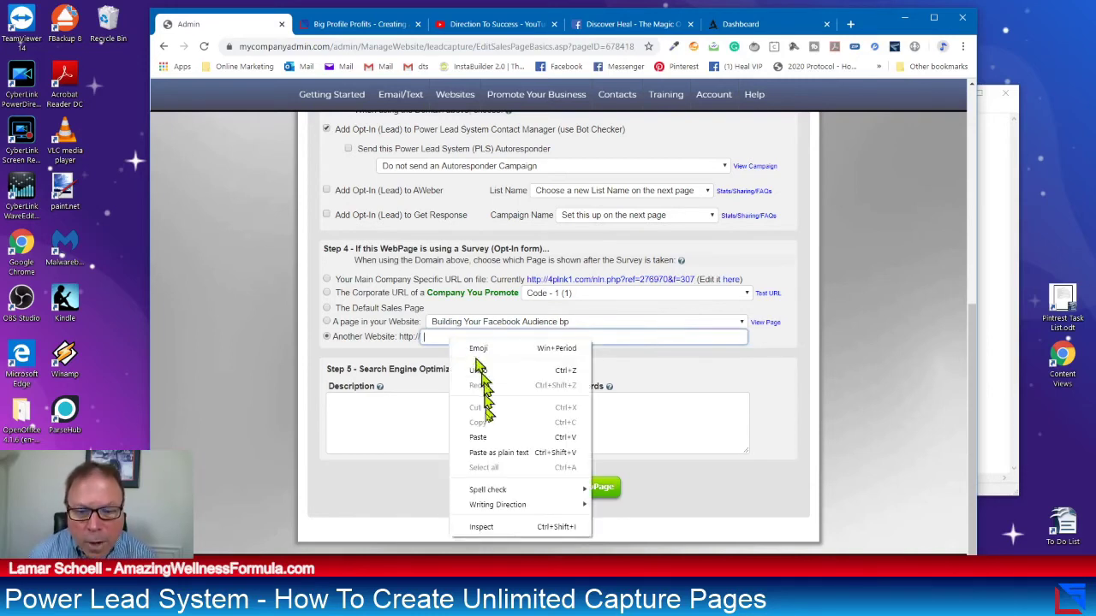
left_click(501, 451)
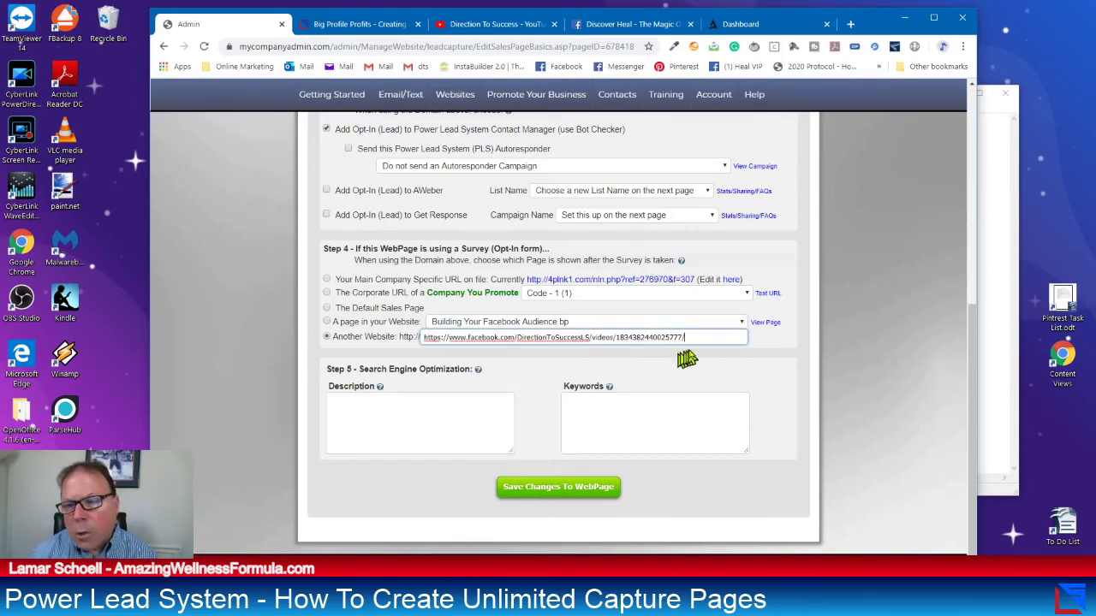
Save the webpage with the Facebook destination, submitting the background and text pages without edits
left_click(572, 487)
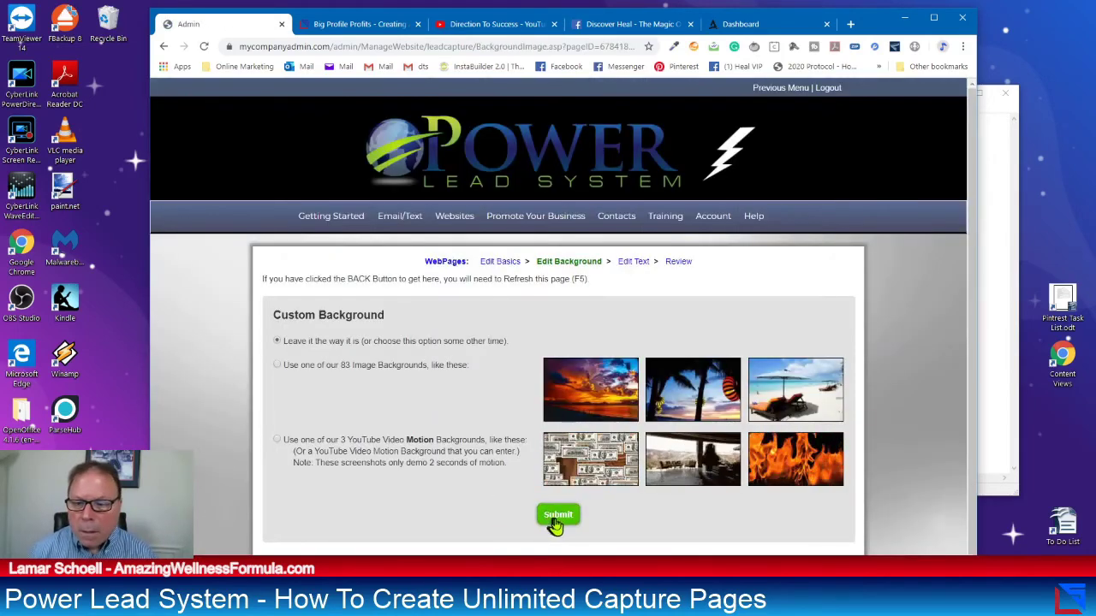
left_click(555, 524)
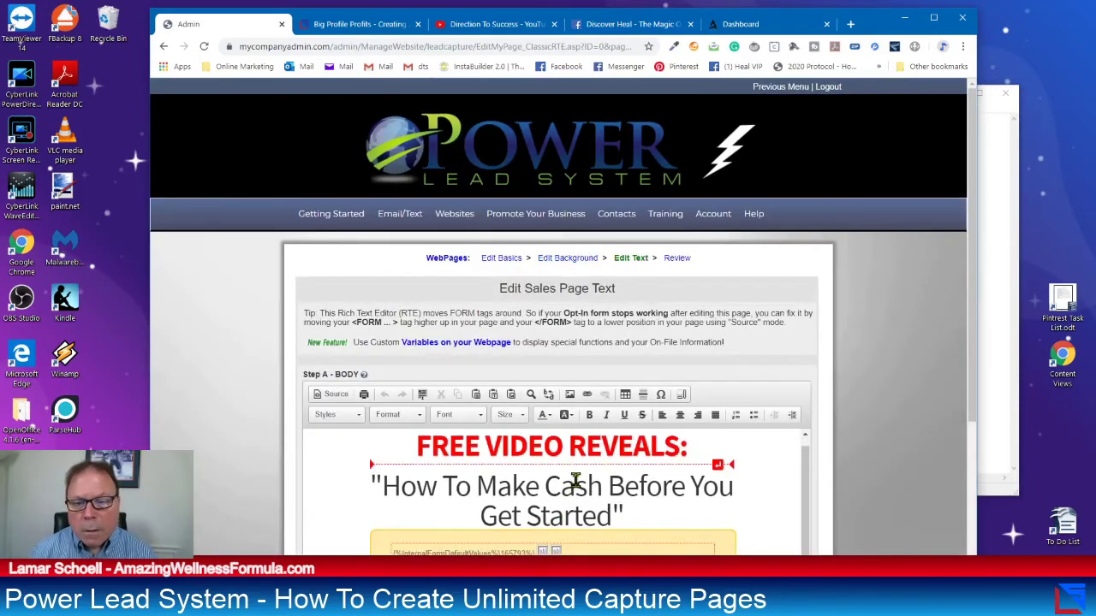
scroll(838, 465, "down", 3)
left_click(555, 486)
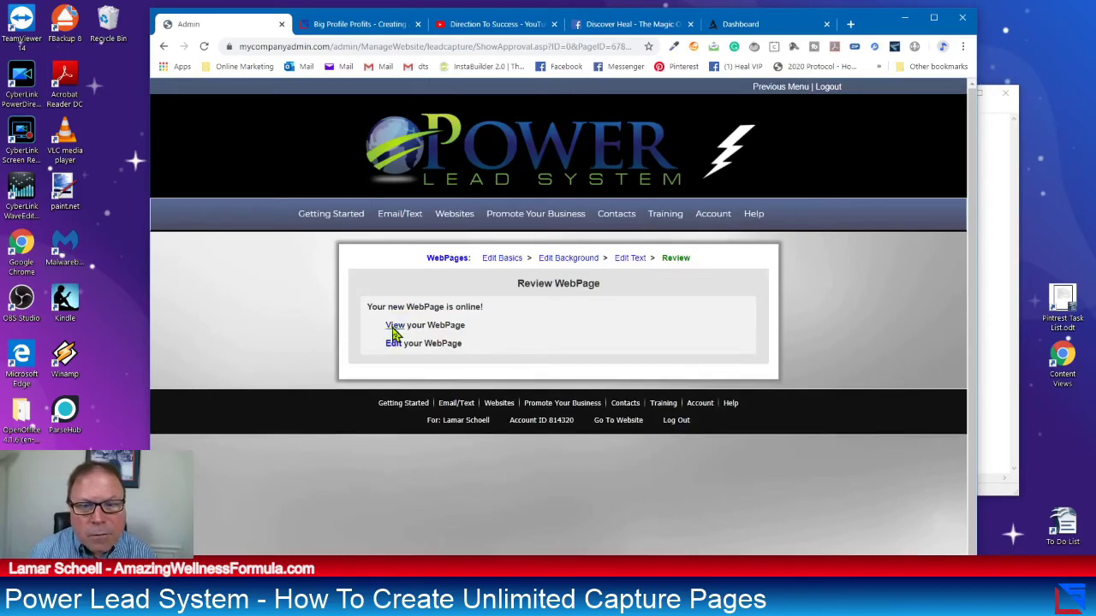
Open the live capture page again and submit the saved e-mail address to test the Facebook redirect
left_click(391, 327)
left_click(511, 247)
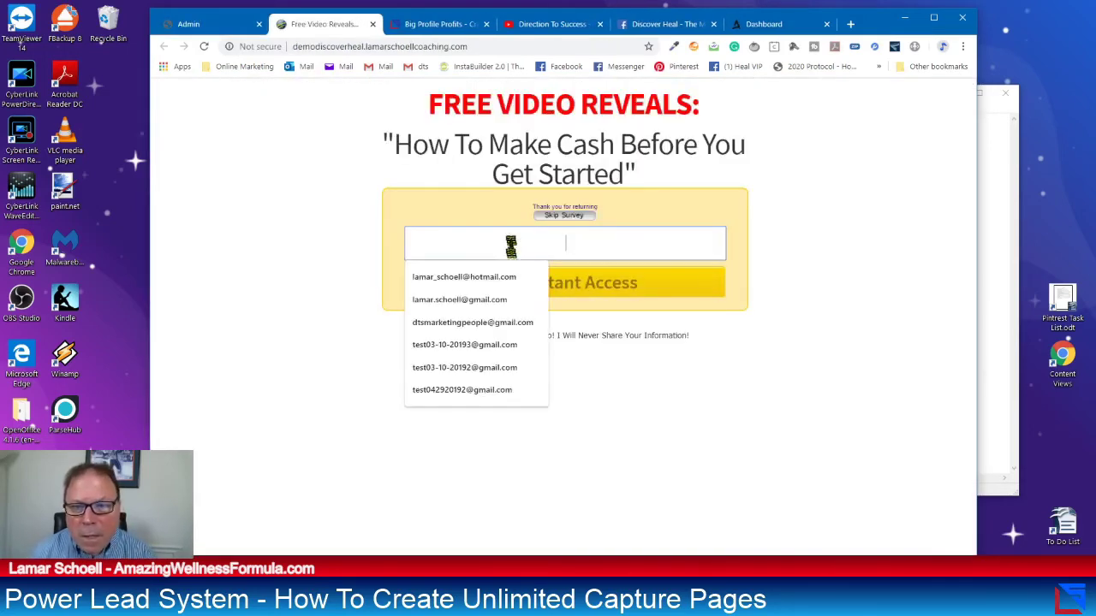
left_click(507, 276)
left_click(545, 289)
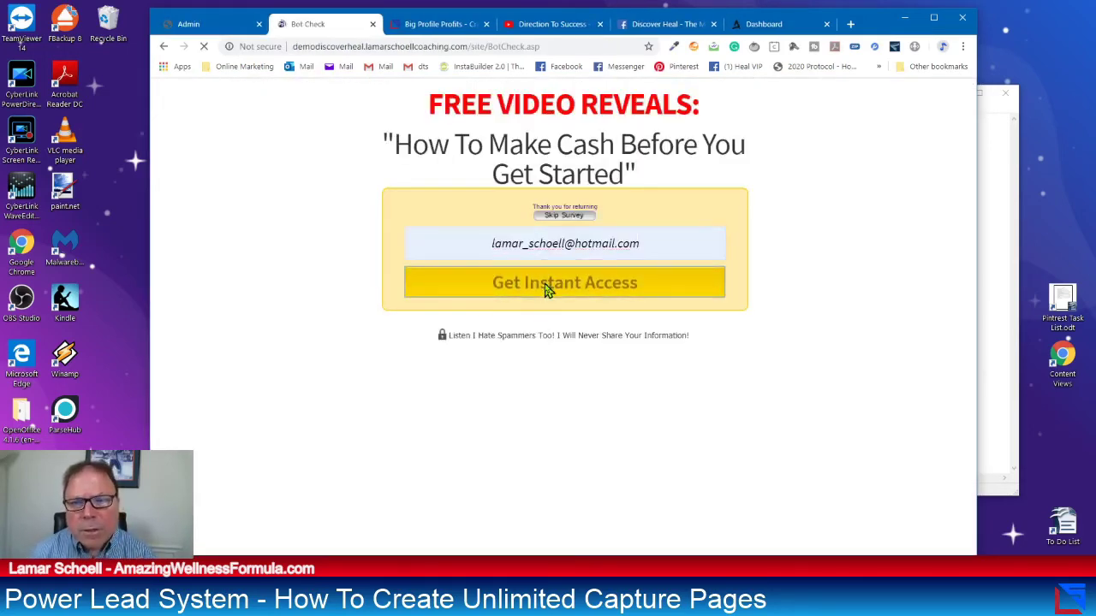
Enter the verification code in the bot check and submit it to load the Facebook video
type("98")
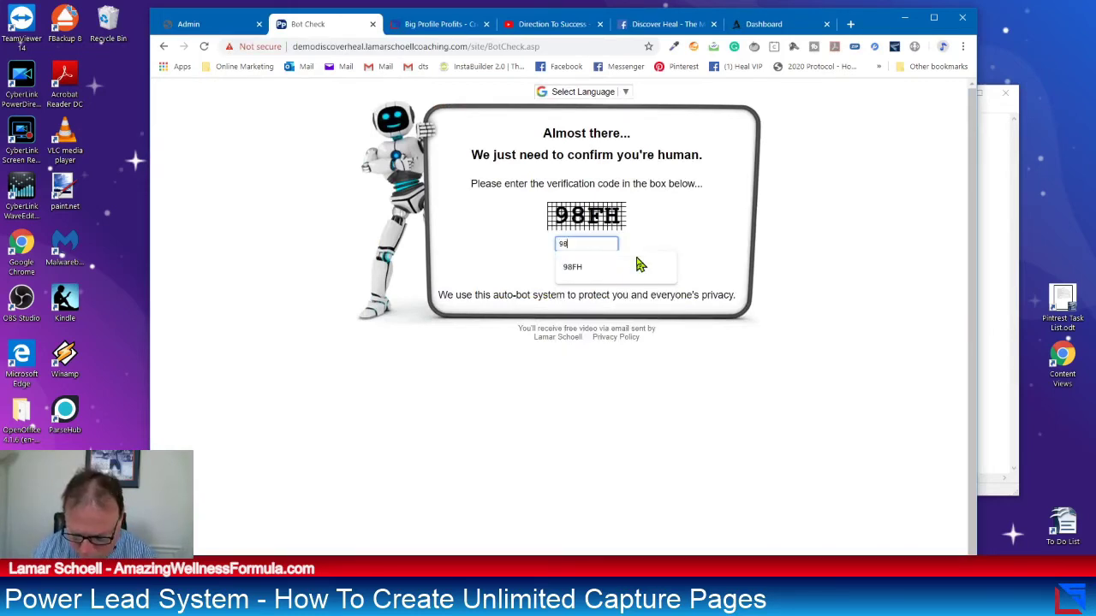
left_click(613, 271)
left_click(602, 276)
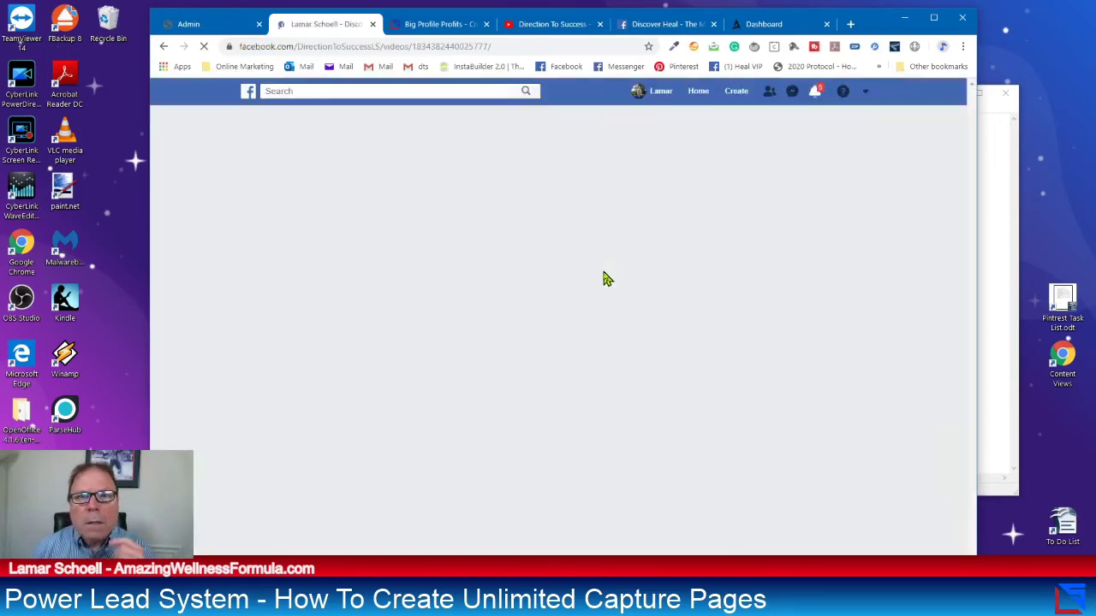